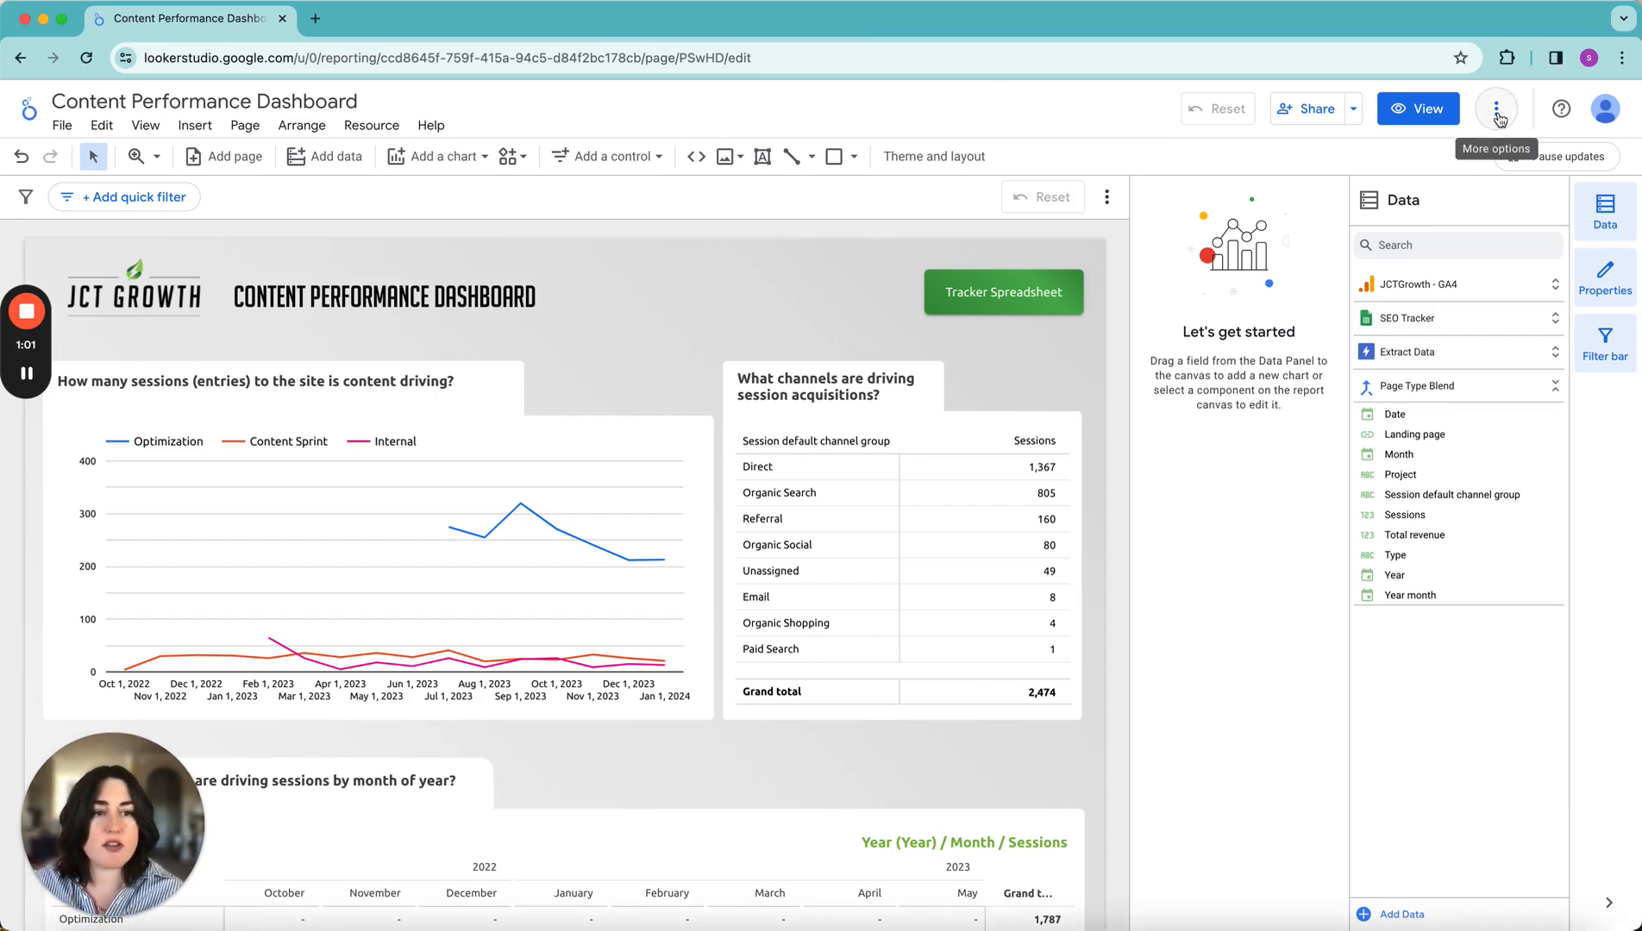
# Step: Make a copy of the Content Performance Dashboard report, keeping Extract Data and SEO Tracker as its data sources
pyautogui.click(1499, 115)
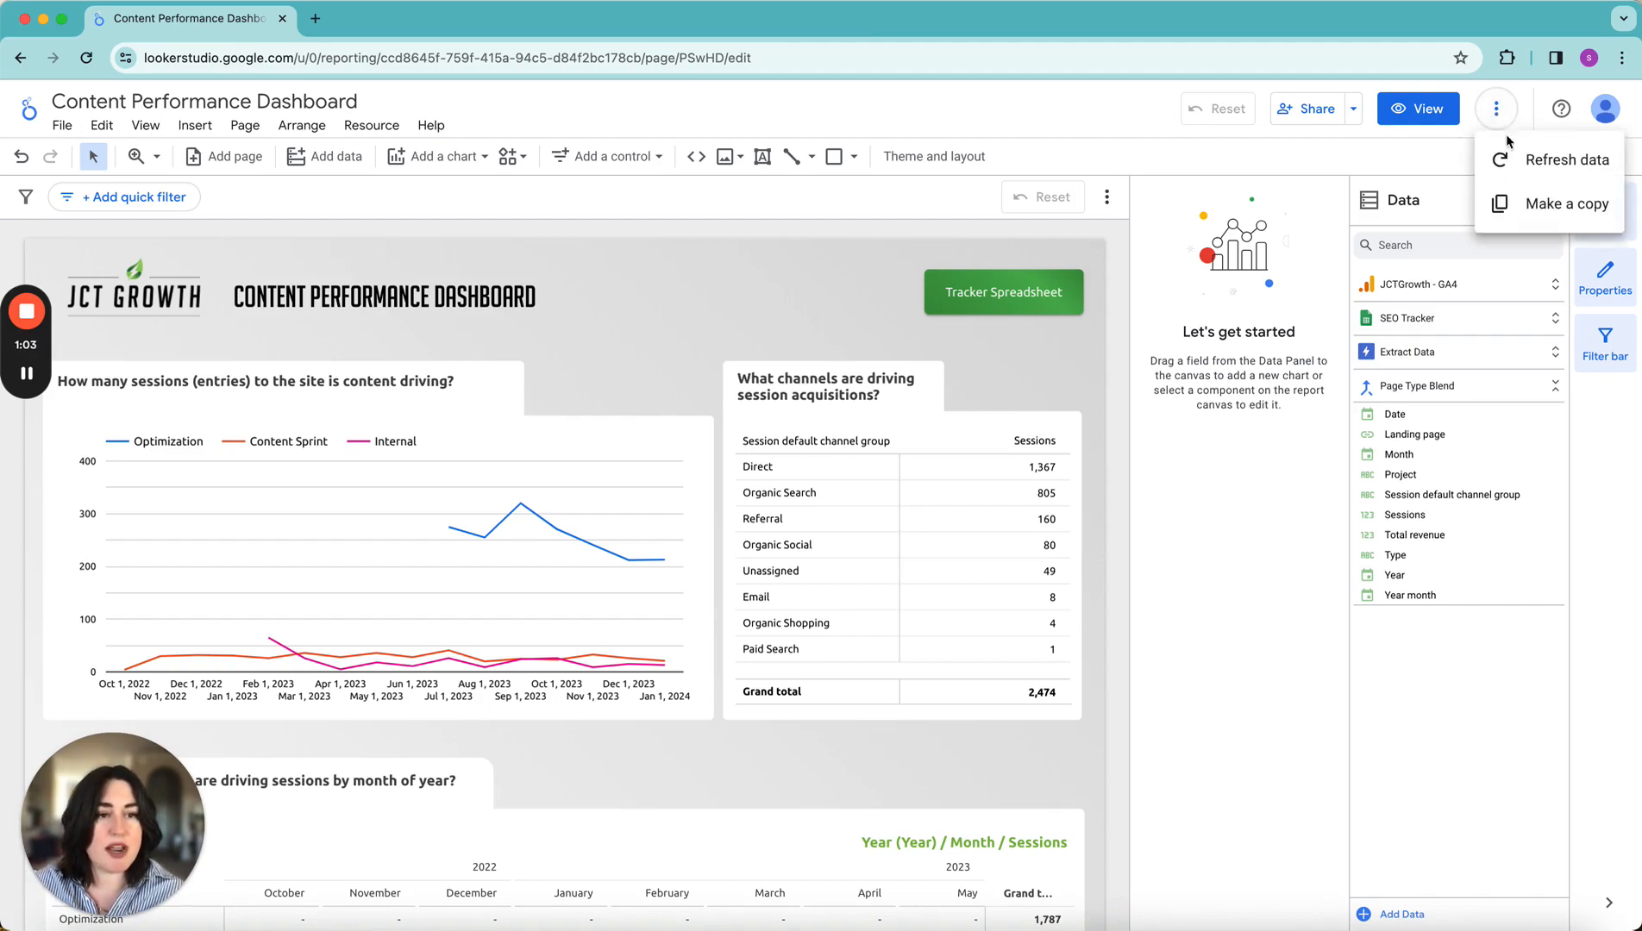
pyautogui.click(1539, 207)
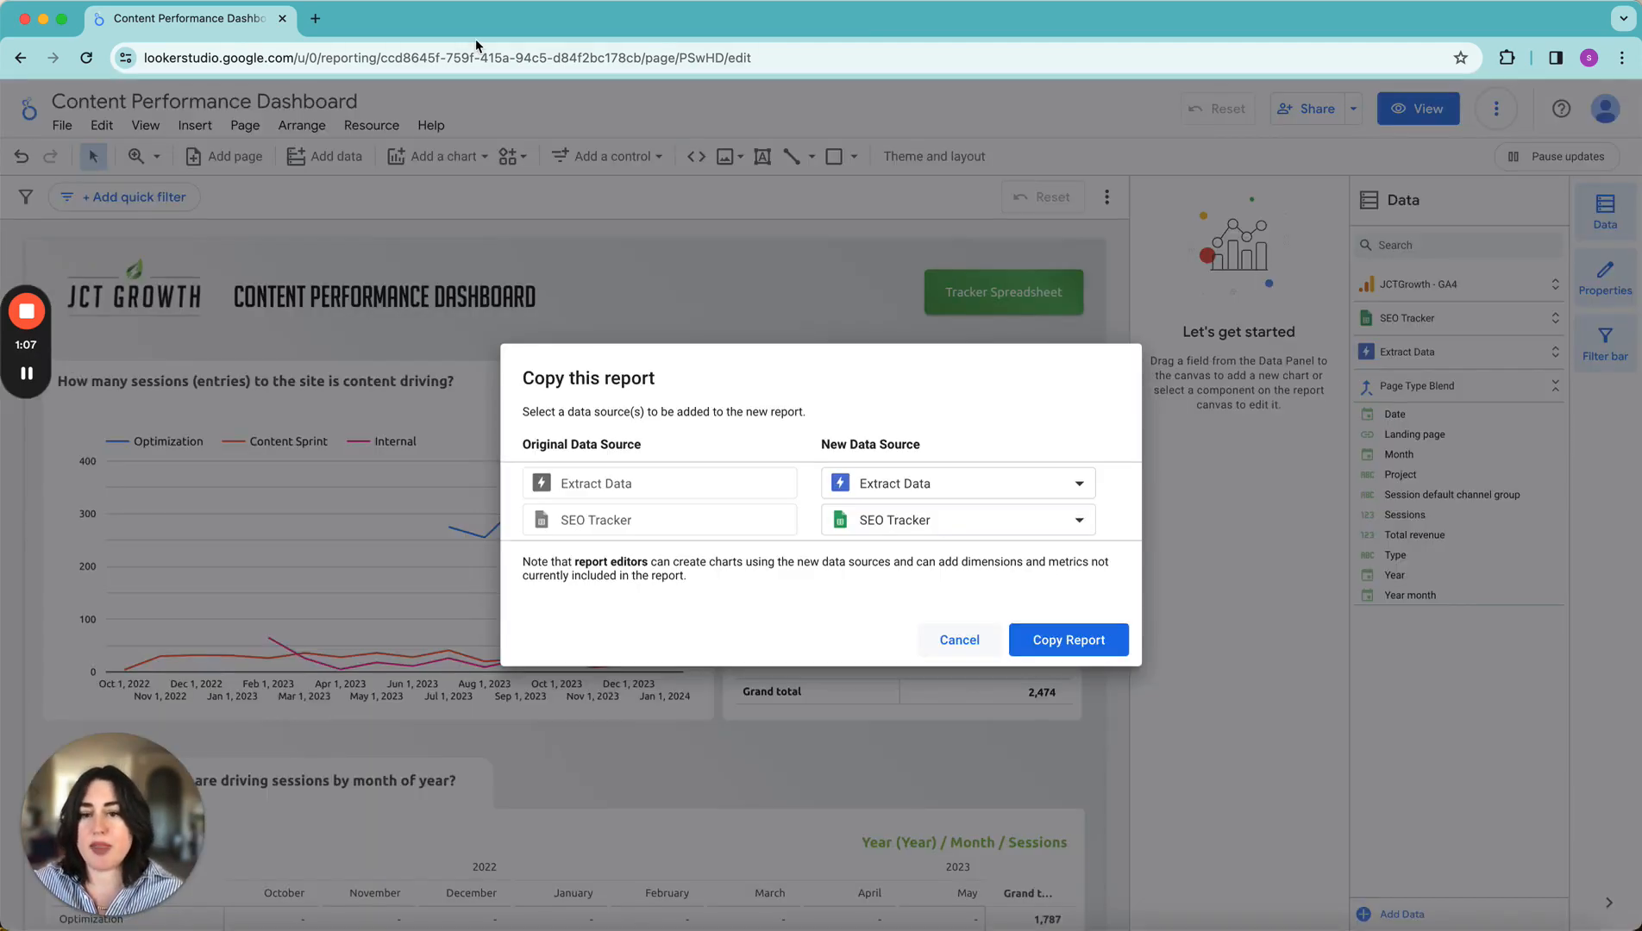
pyautogui.click(825, 484)
pyautogui.click(821, 416)
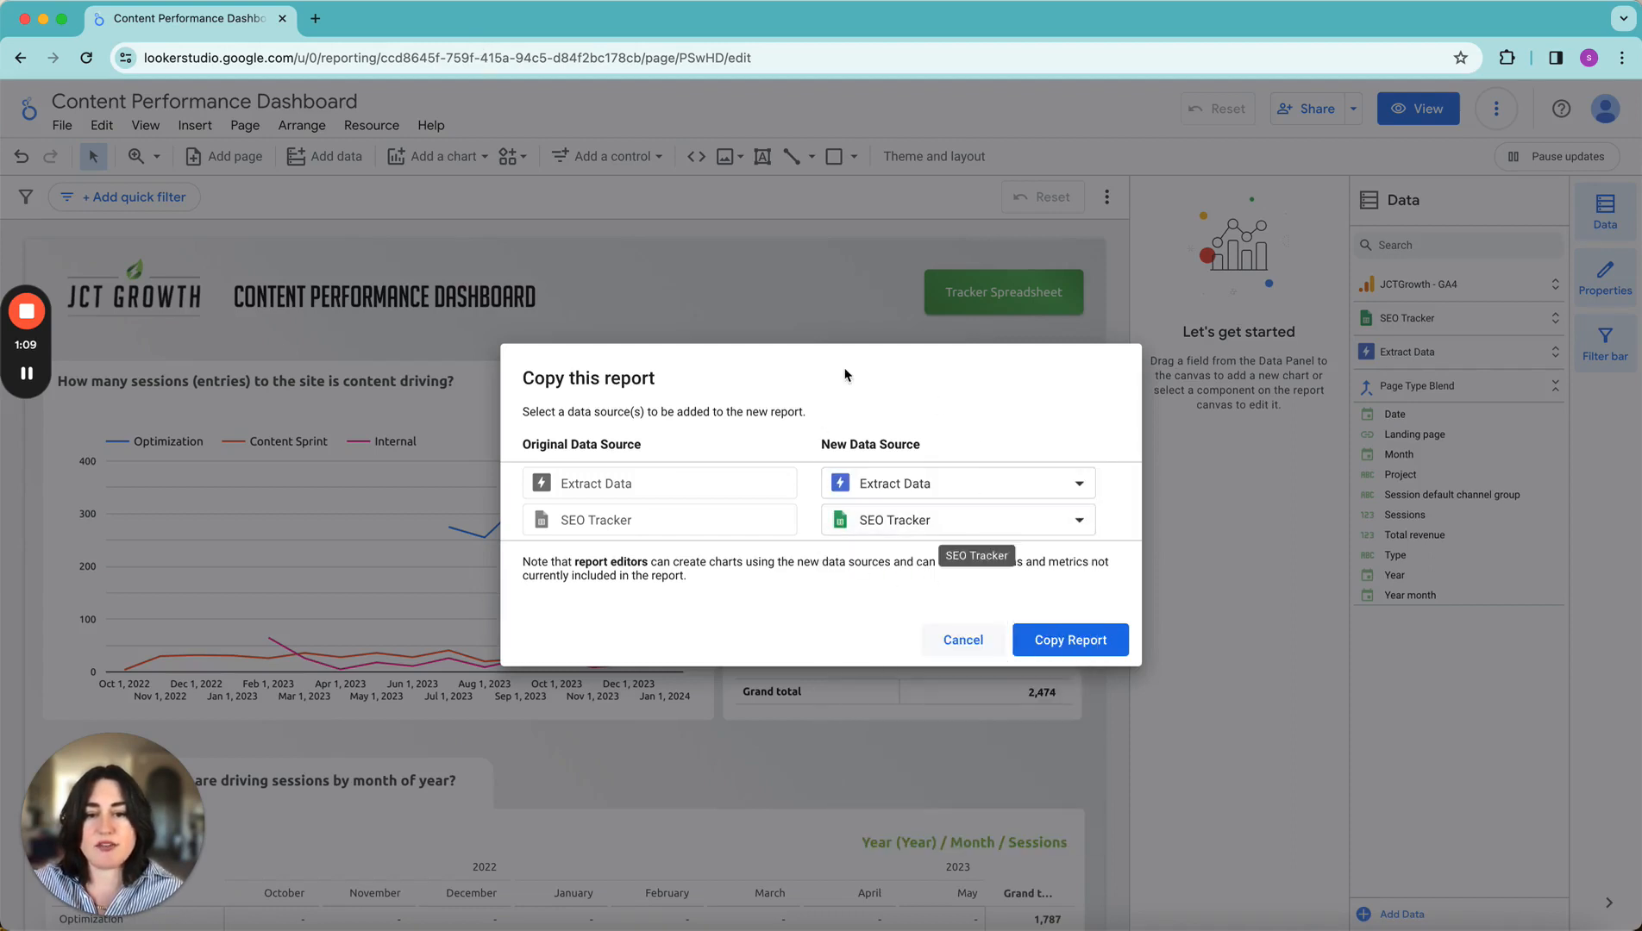
pyautogui.click(1052, 645)
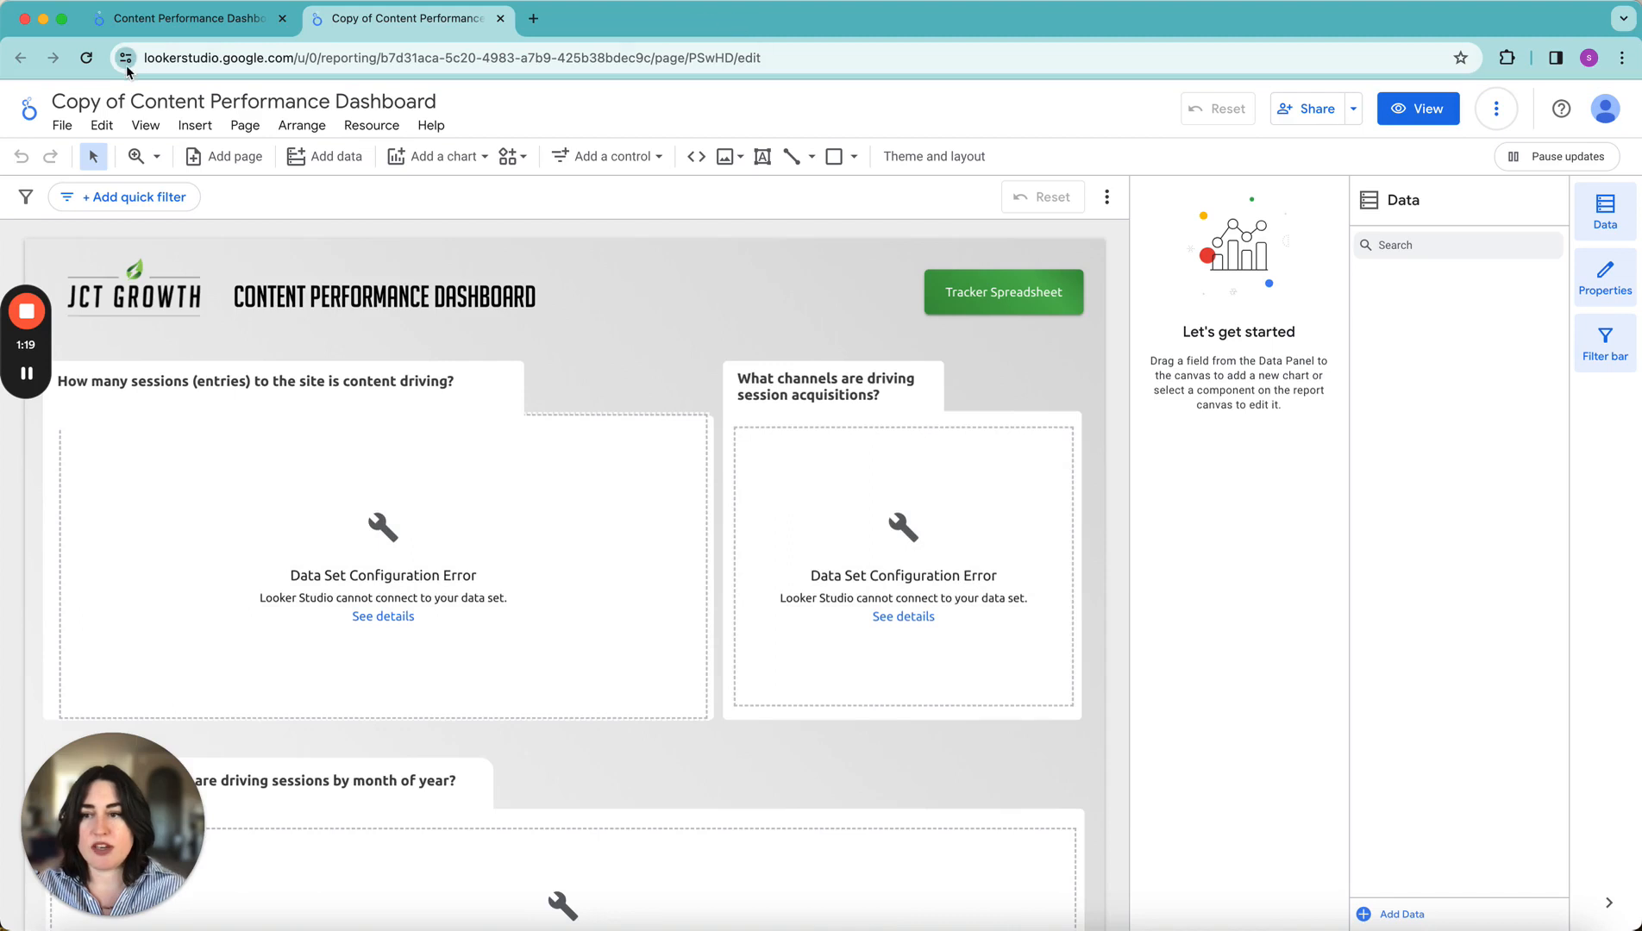
# Step: Rename the copied report as "Your Content Performance Dashboard" and close the original report's browser tab
pyautogui.click(130, 102)
pyautogui.press('BackSpace')
pyautogui.press('BackSpace')
pyautogui.press('BackSpace')
pyautogui.press('BackSpace')
pyautogui.press('BackSpace')
pyautogui.press('BackSpace')
pyautogui.press('BackSpace')
pyautogui.press('BackSpace')
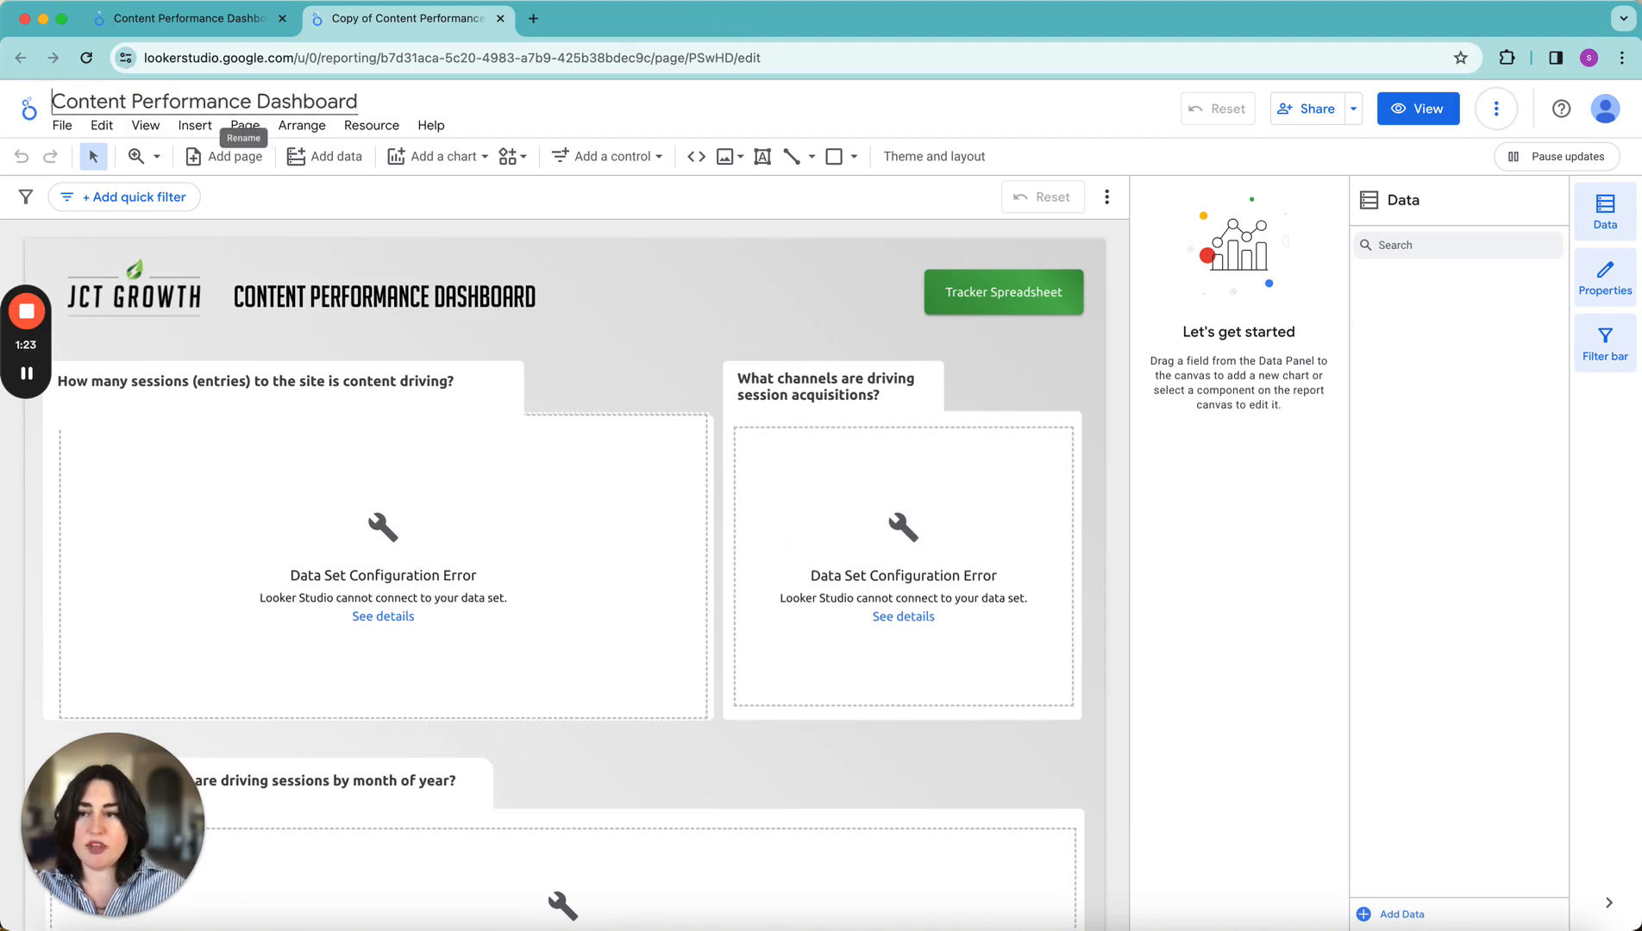
pyautogui.write('Your')
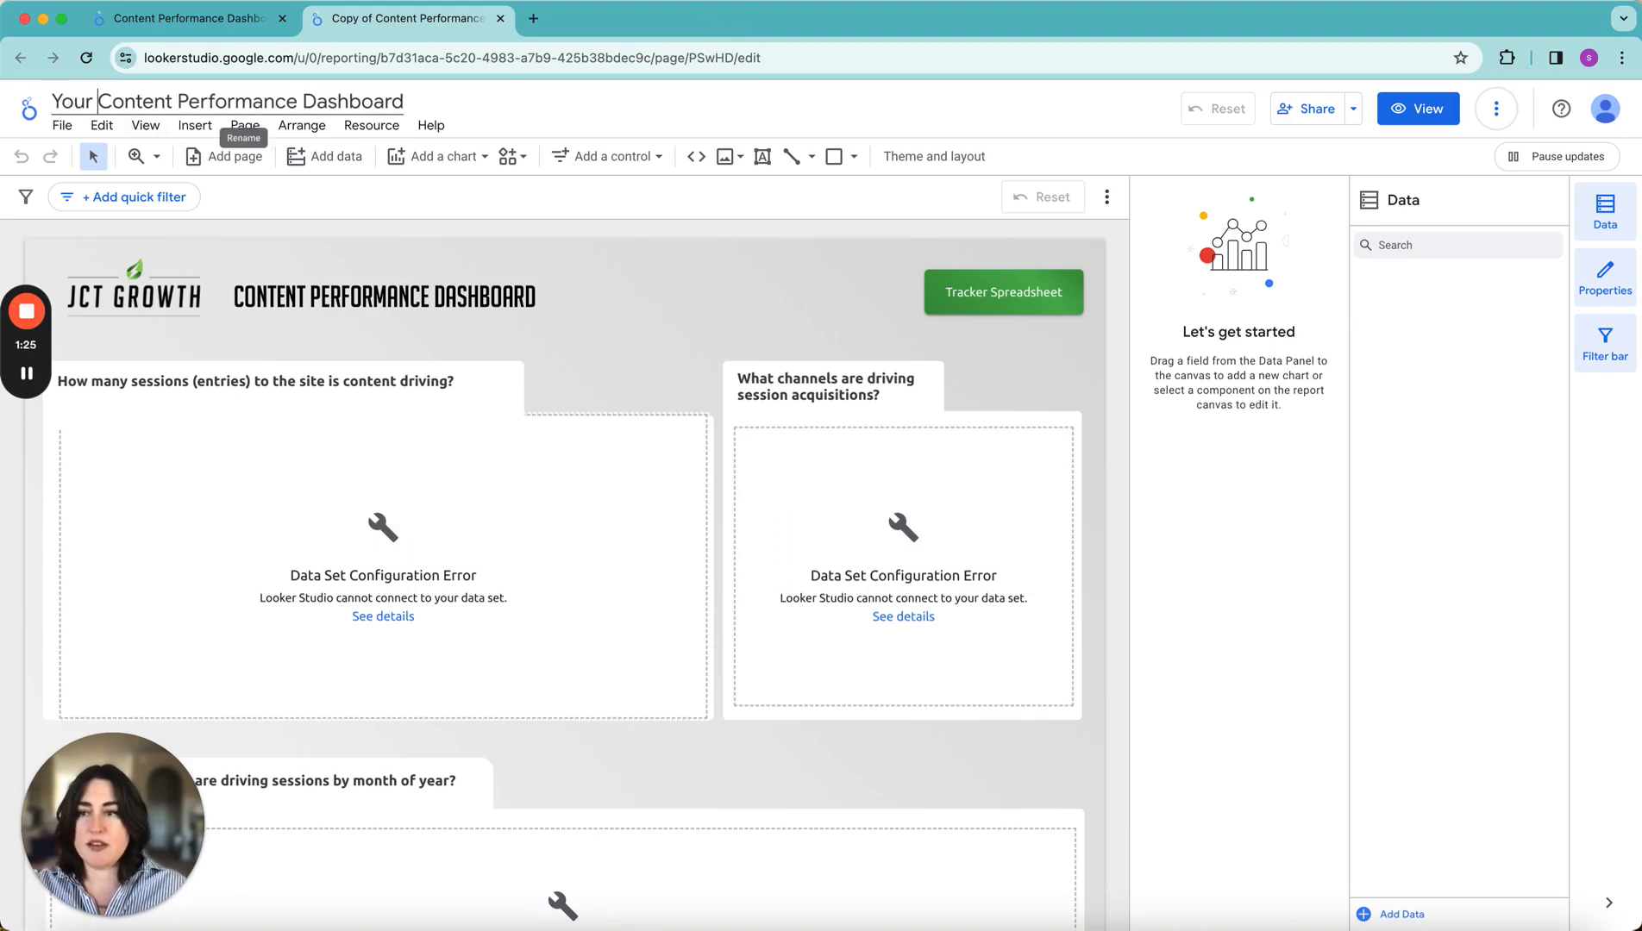
pyautogui.click(770, 104)
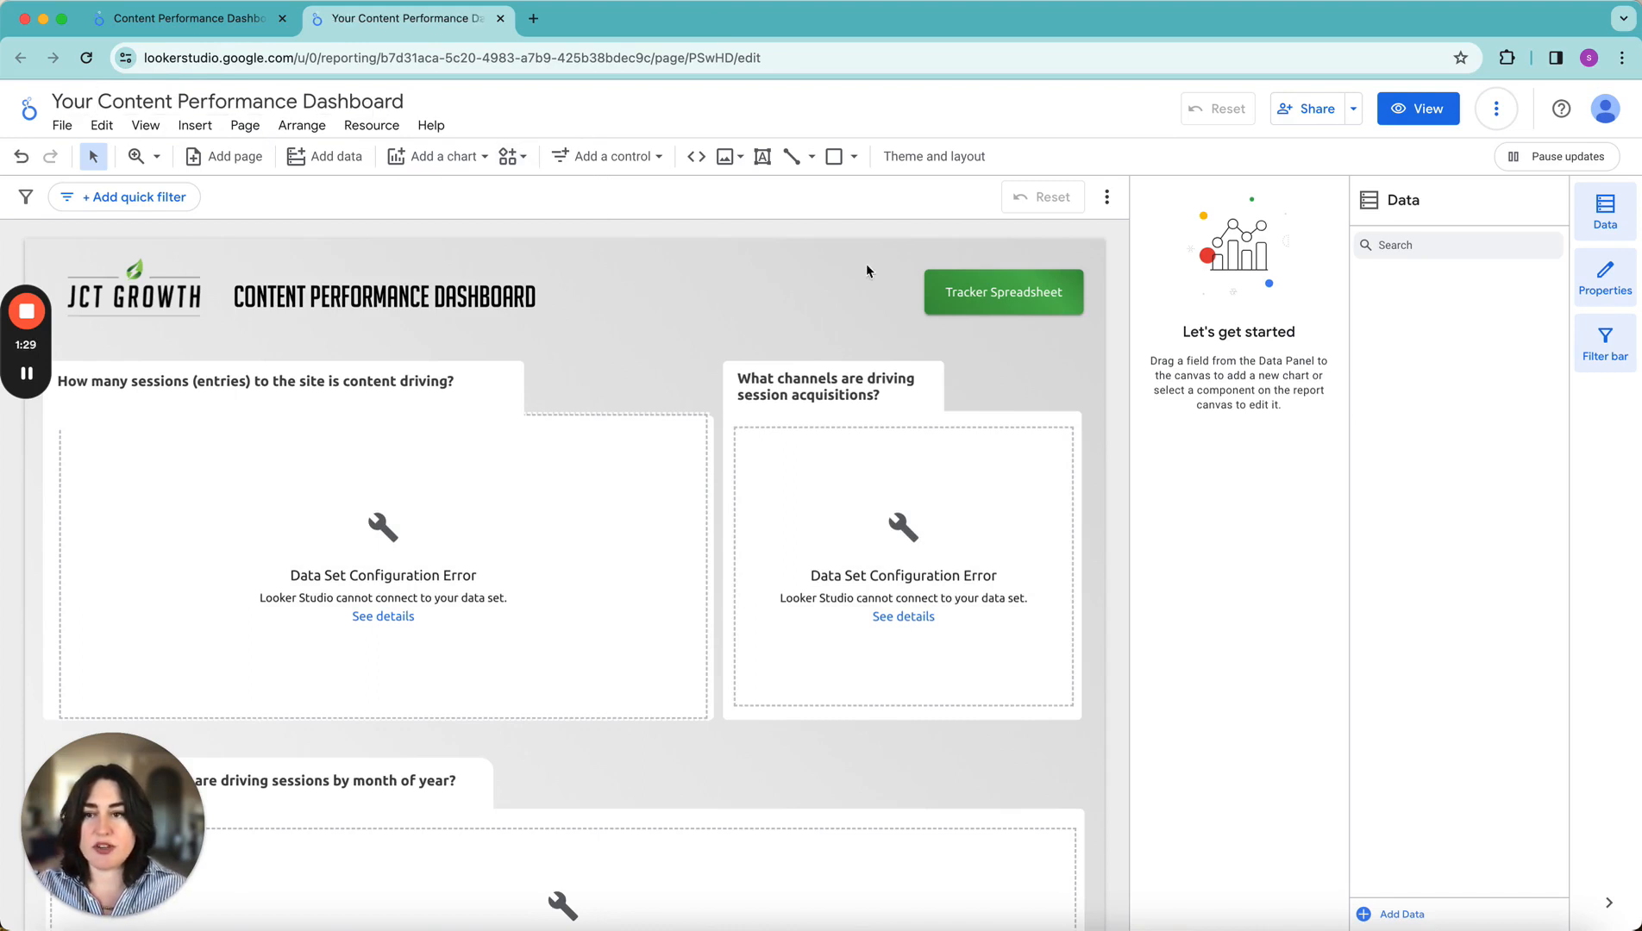
pyautogui.click(282, 18)
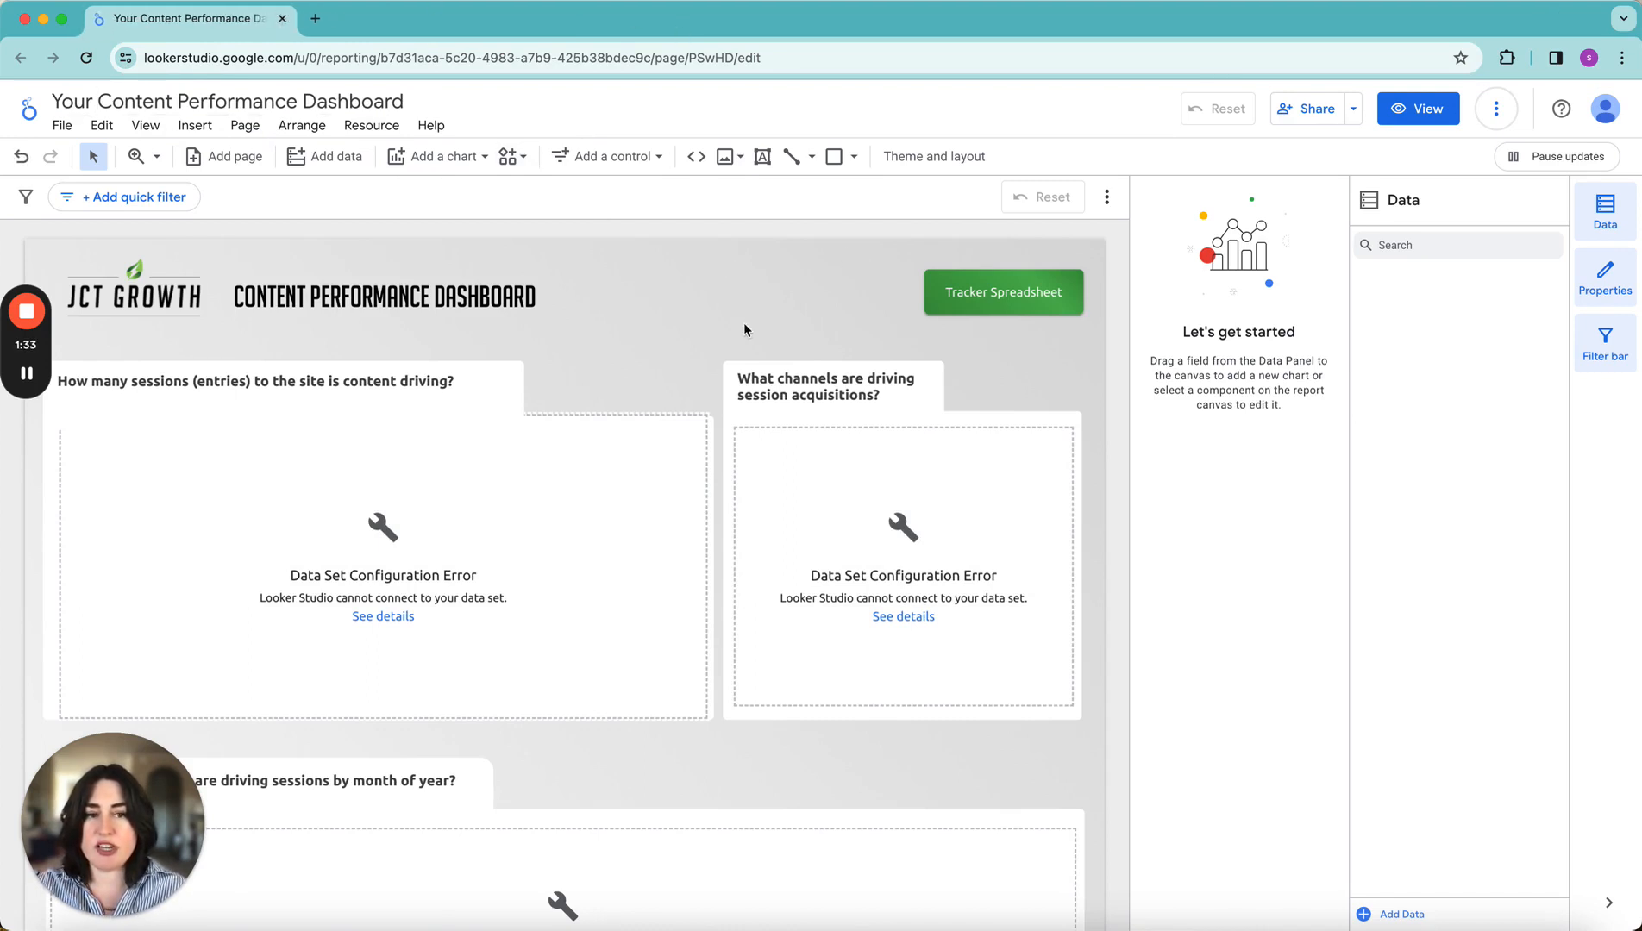
pyautogui.click(362, 127)
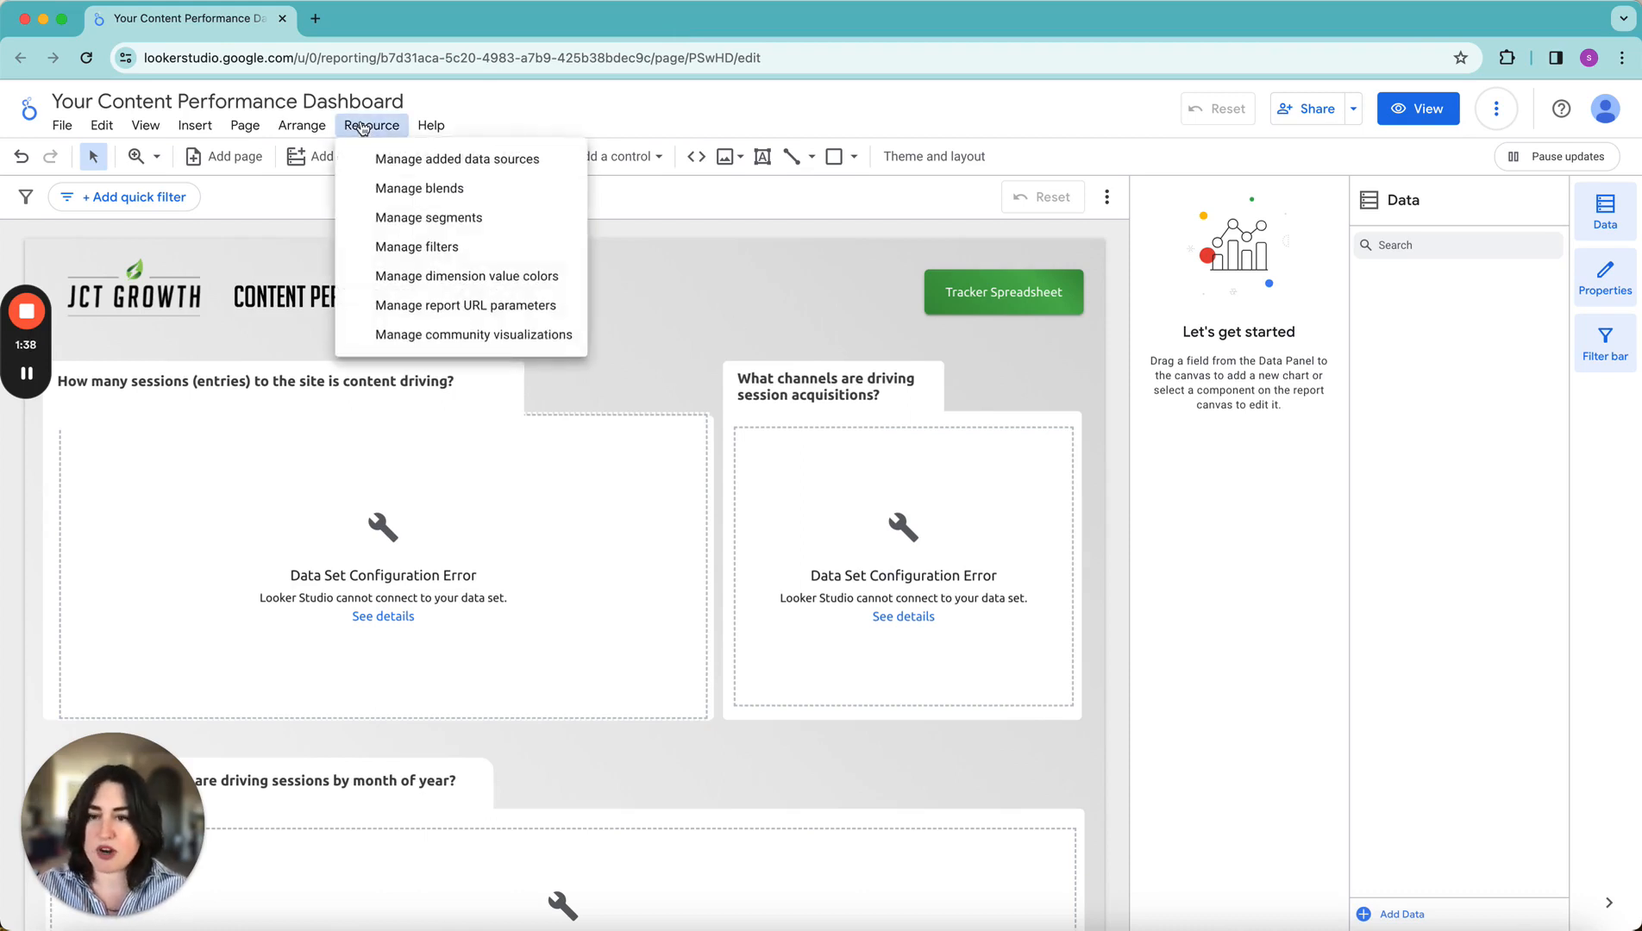
pyautogui.click(414, 159)
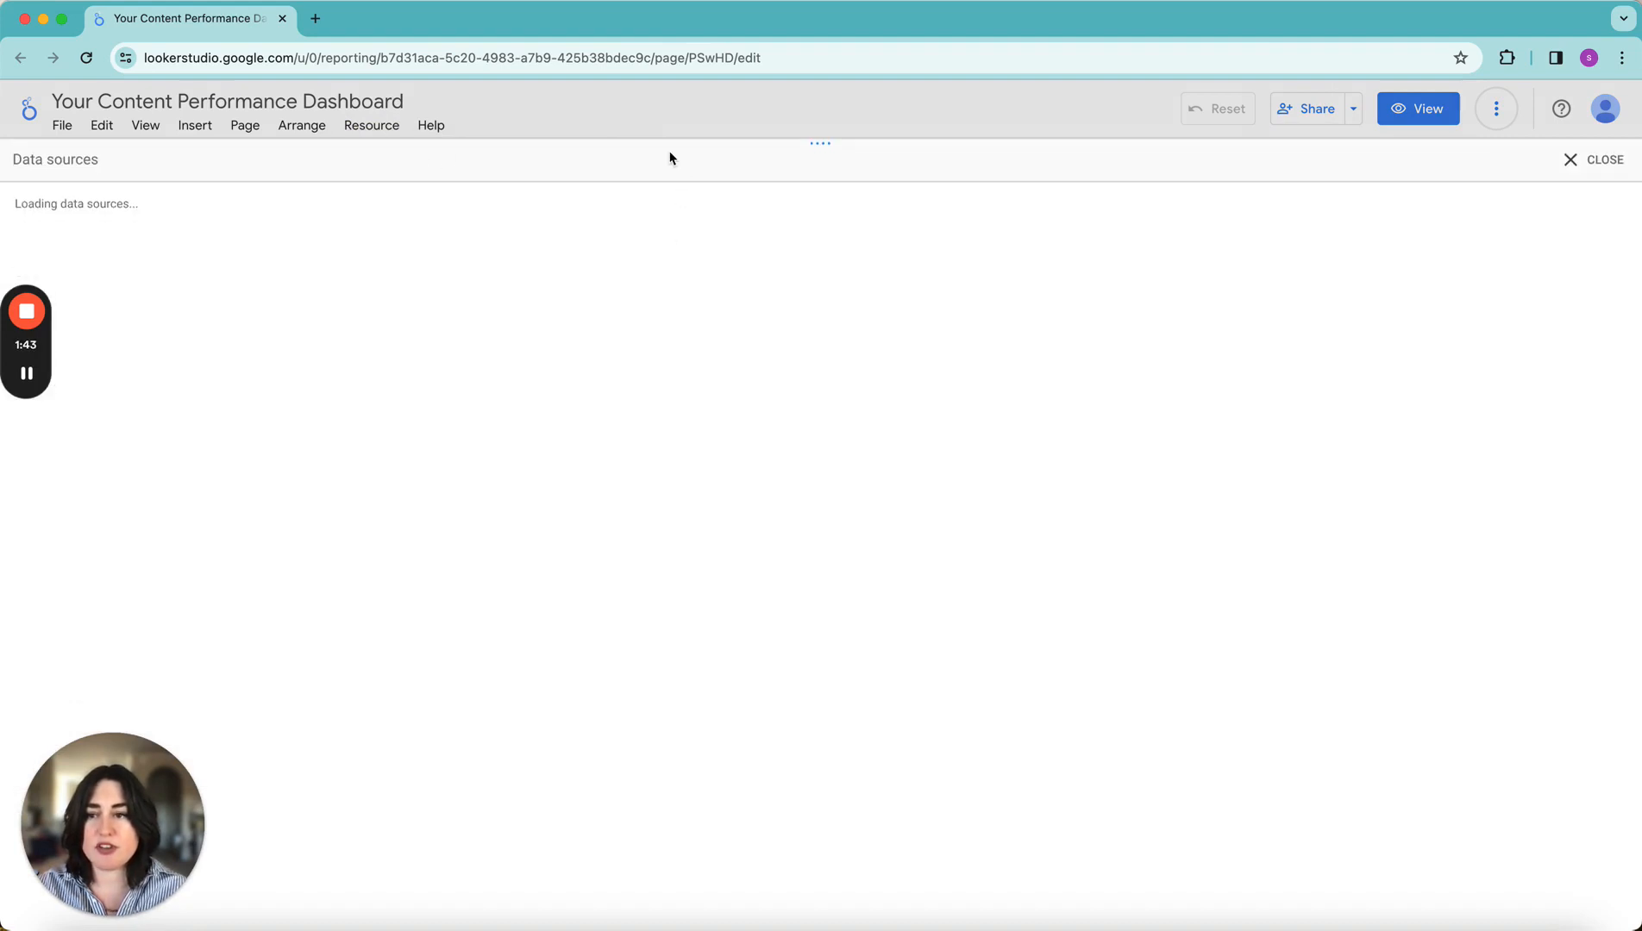
pyautogui.click(1596, 169)
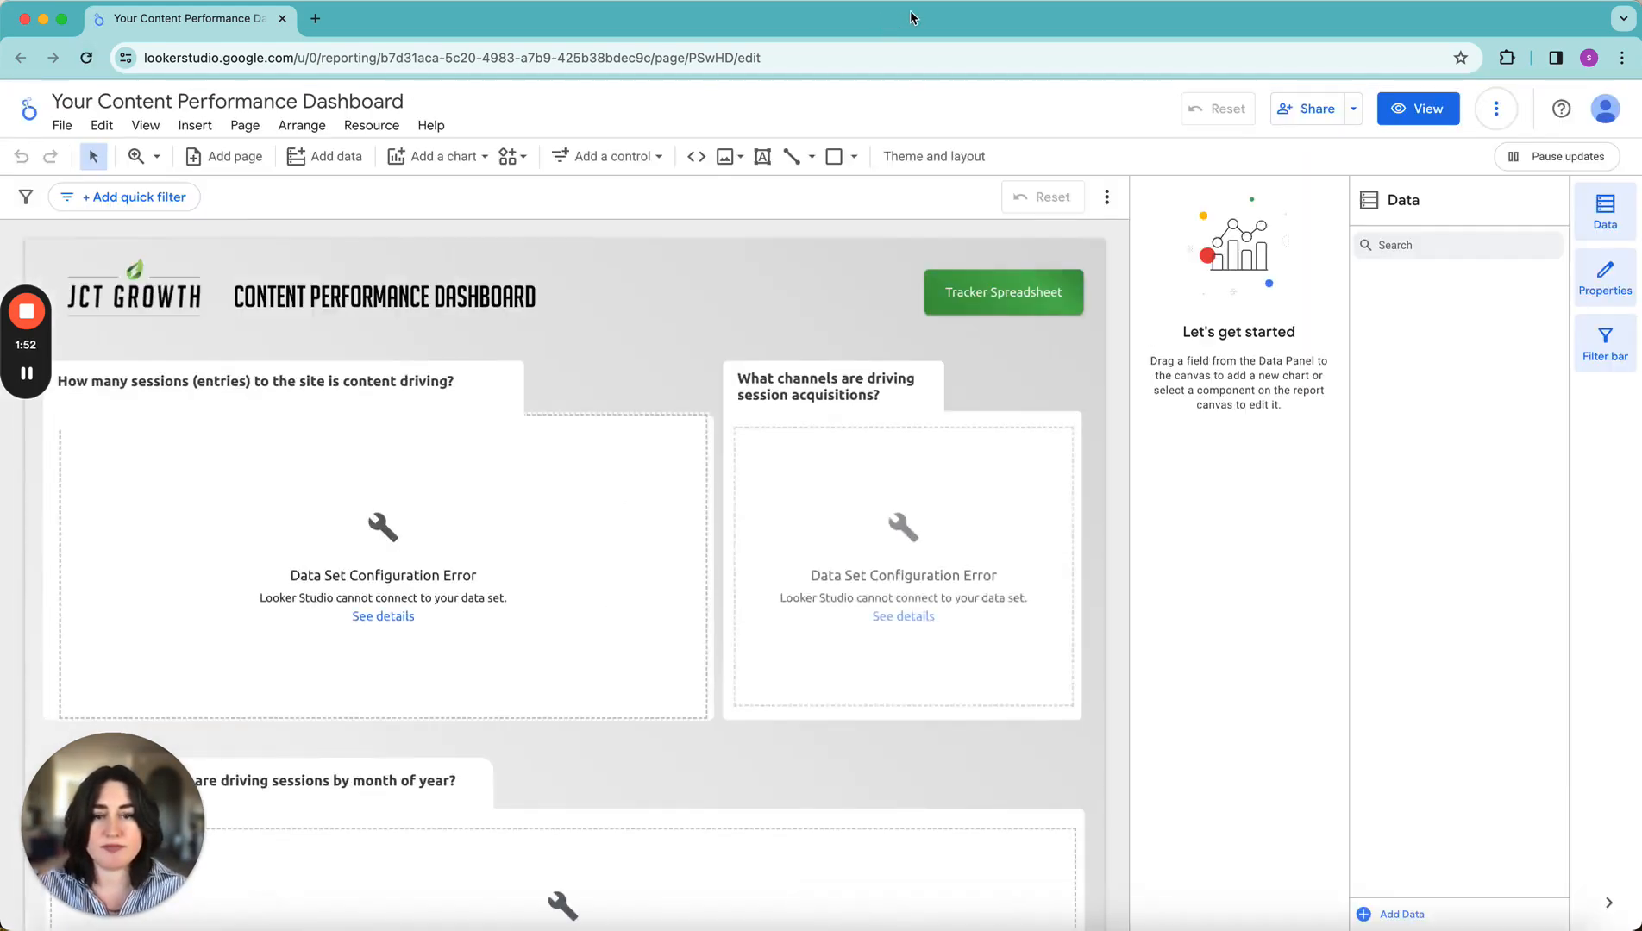
# Step: Add JCTGrowth - GA4 as a new data source through the report's added data sources
pyautogui.click(611, 506)
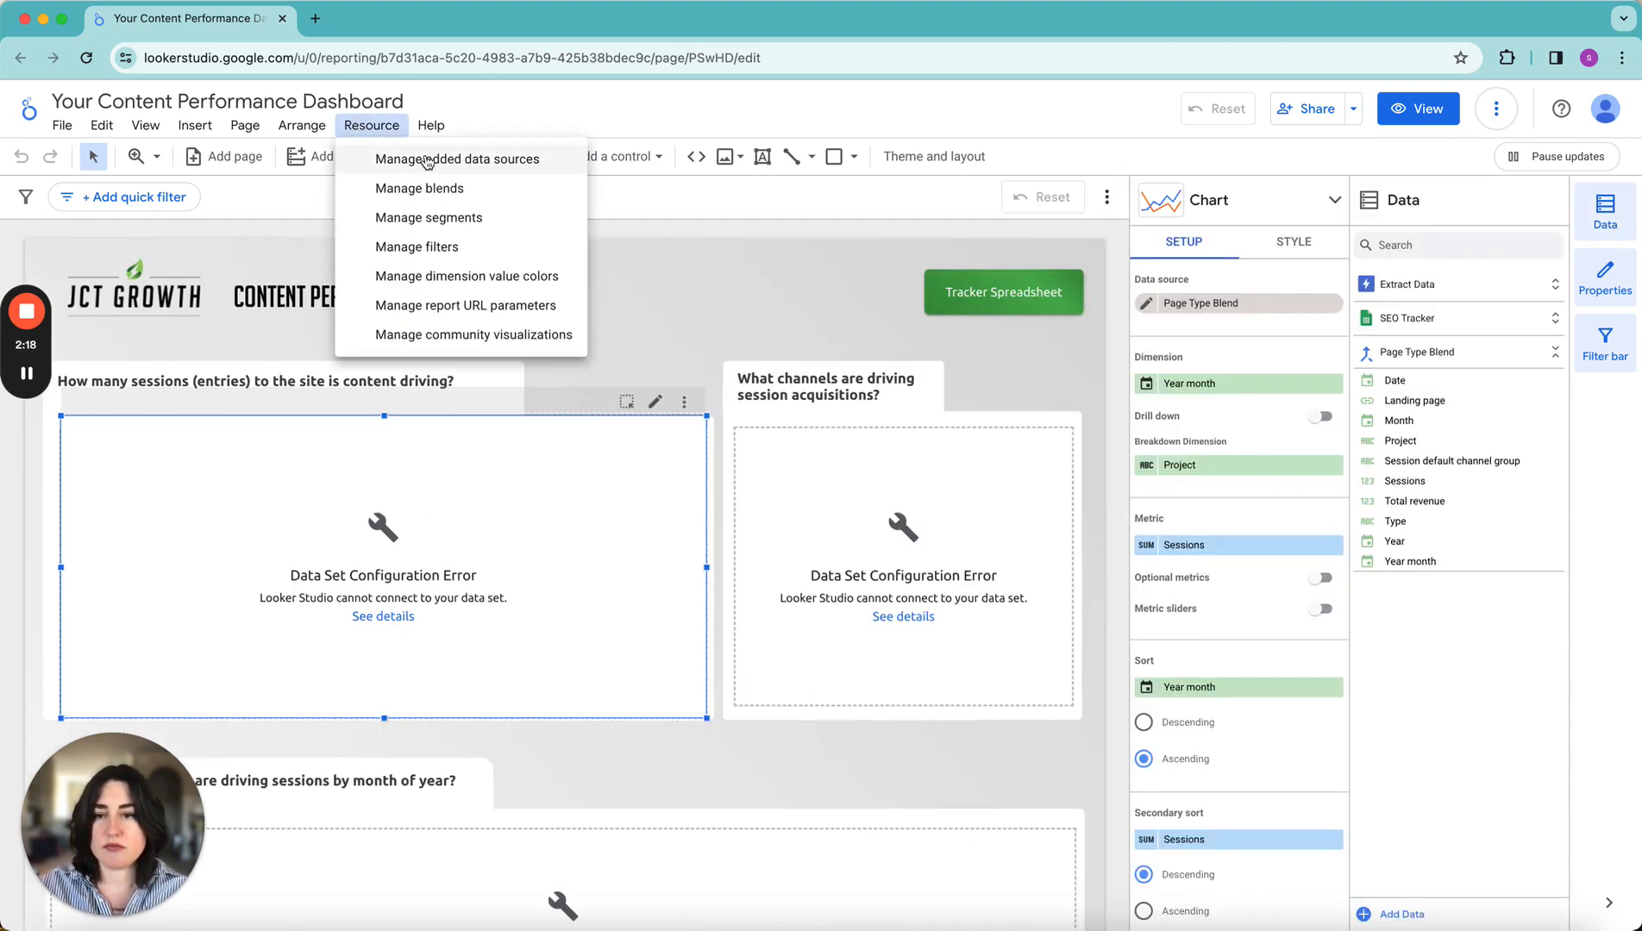
pyautogui.click(424, 158)
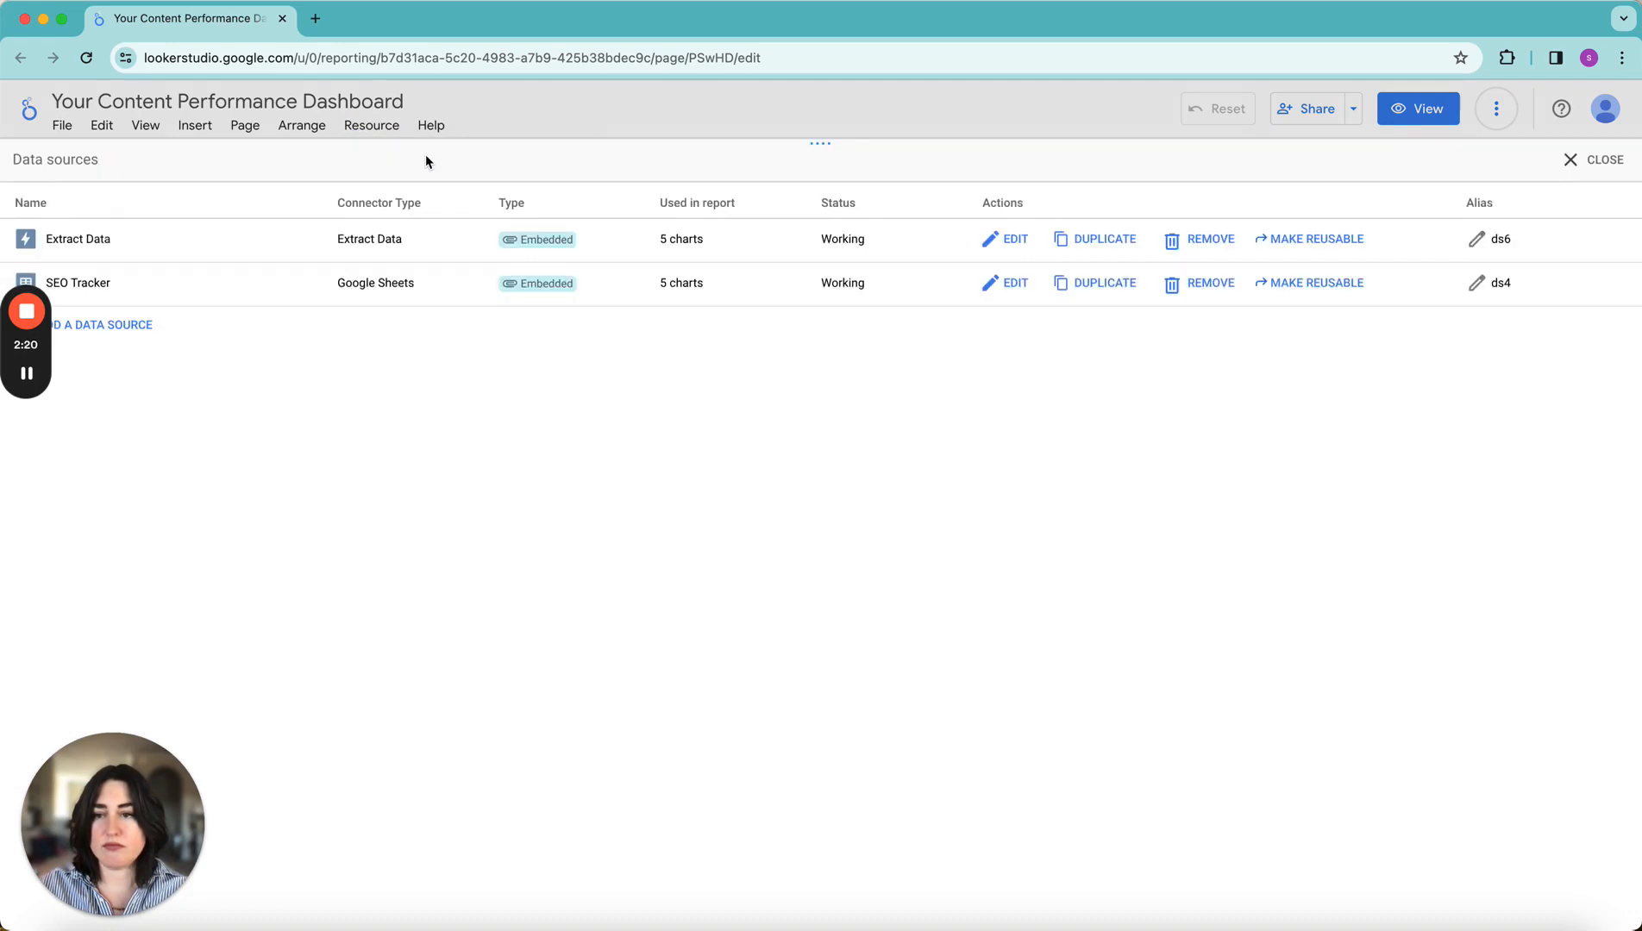
pyautogui.click(82, 332)
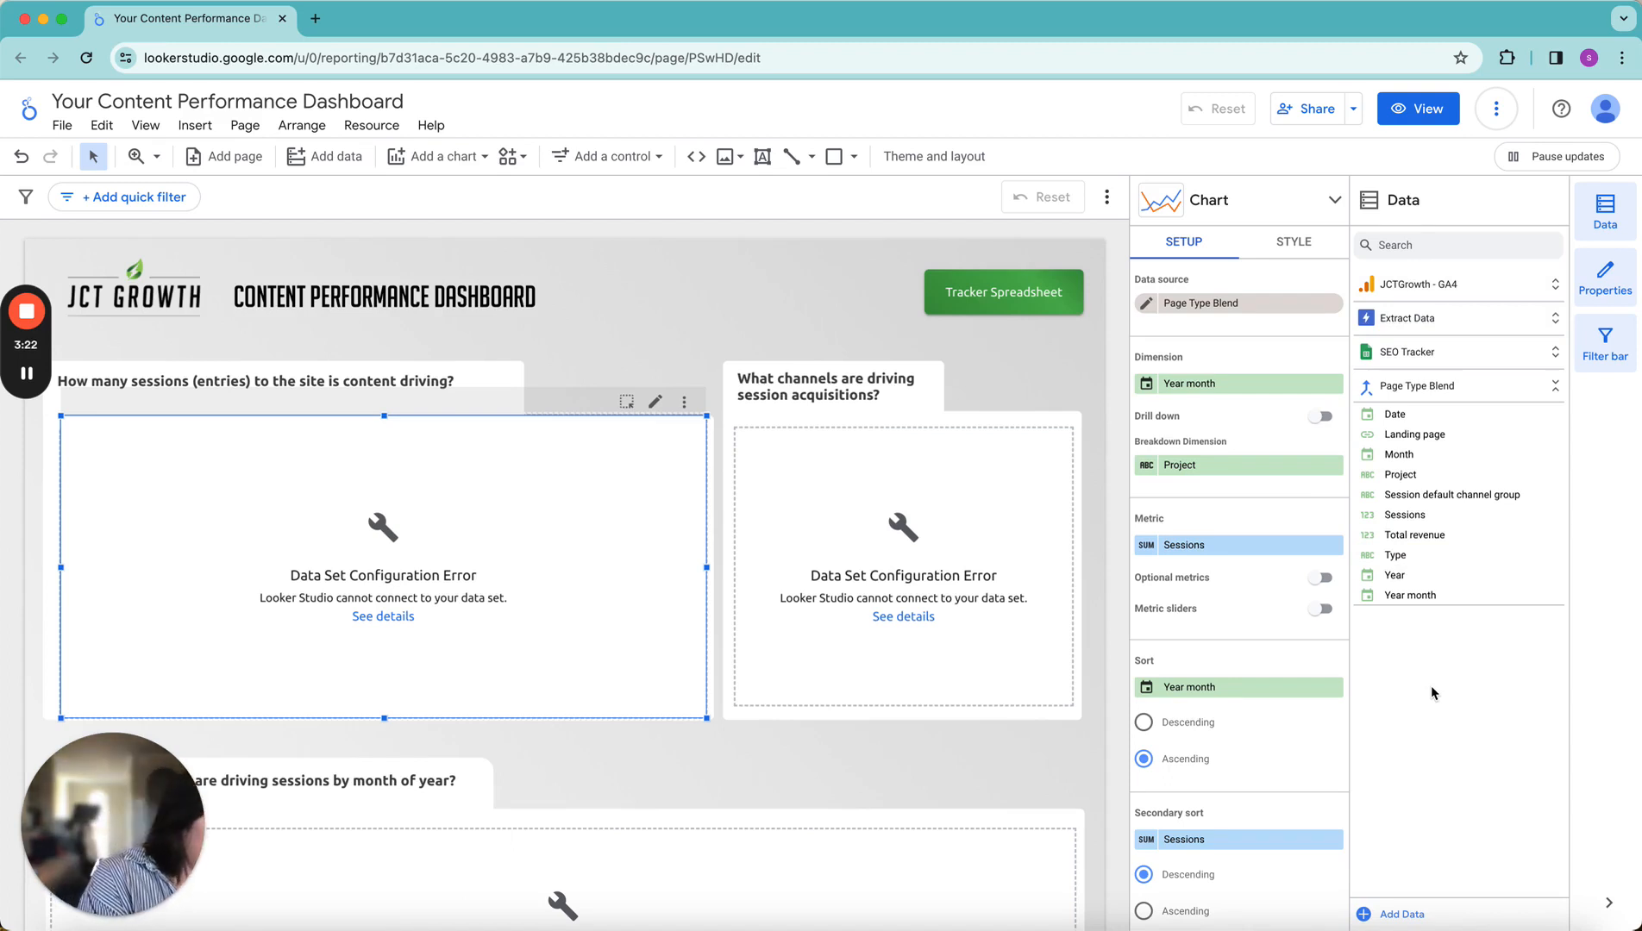
# Step: Edit the Extract Data source and select JCTGrowth - GA4 as the data source it extracts from
pyautogui.click(1367, 318)
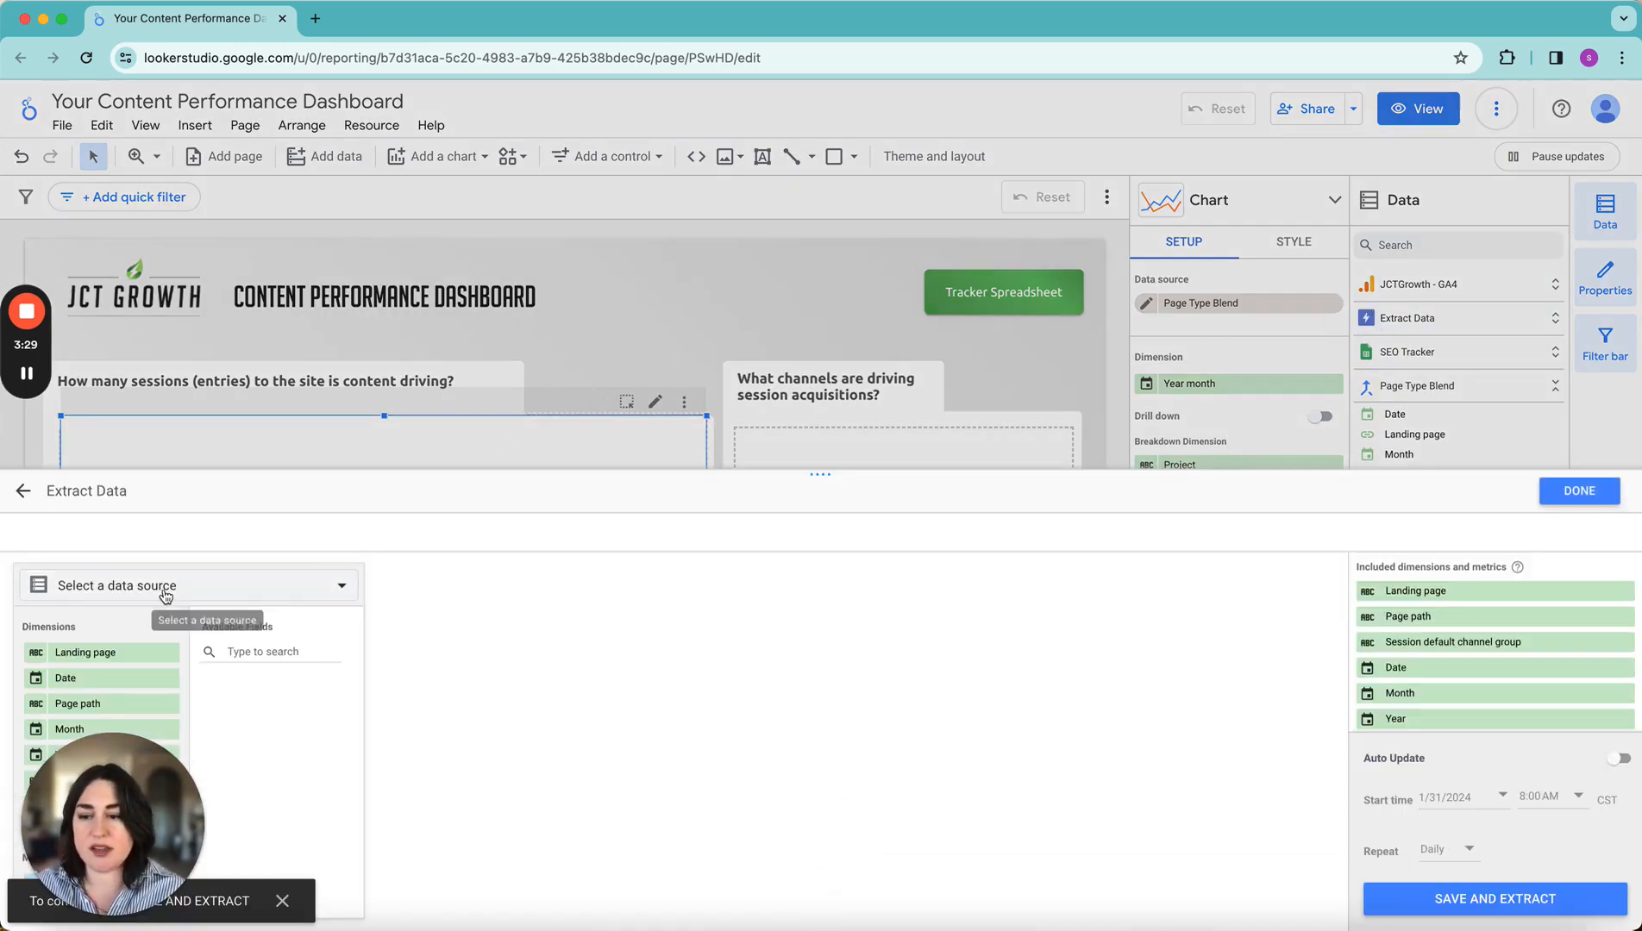
pyautogui.click(162, 589)
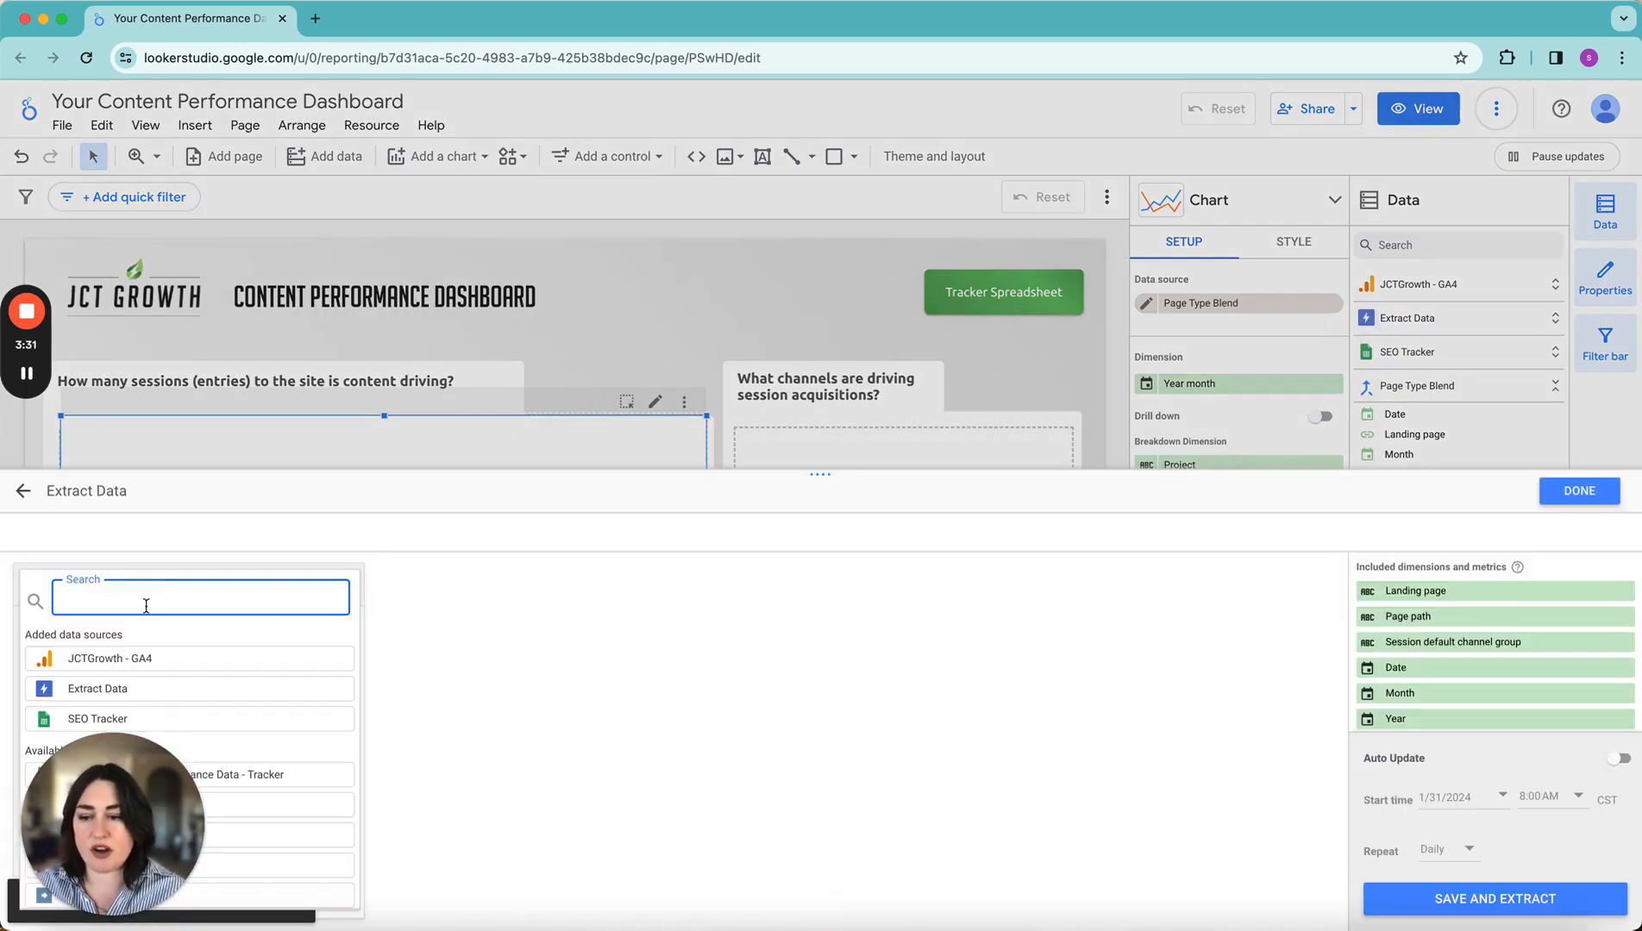
pyautogui.click(101, 659)
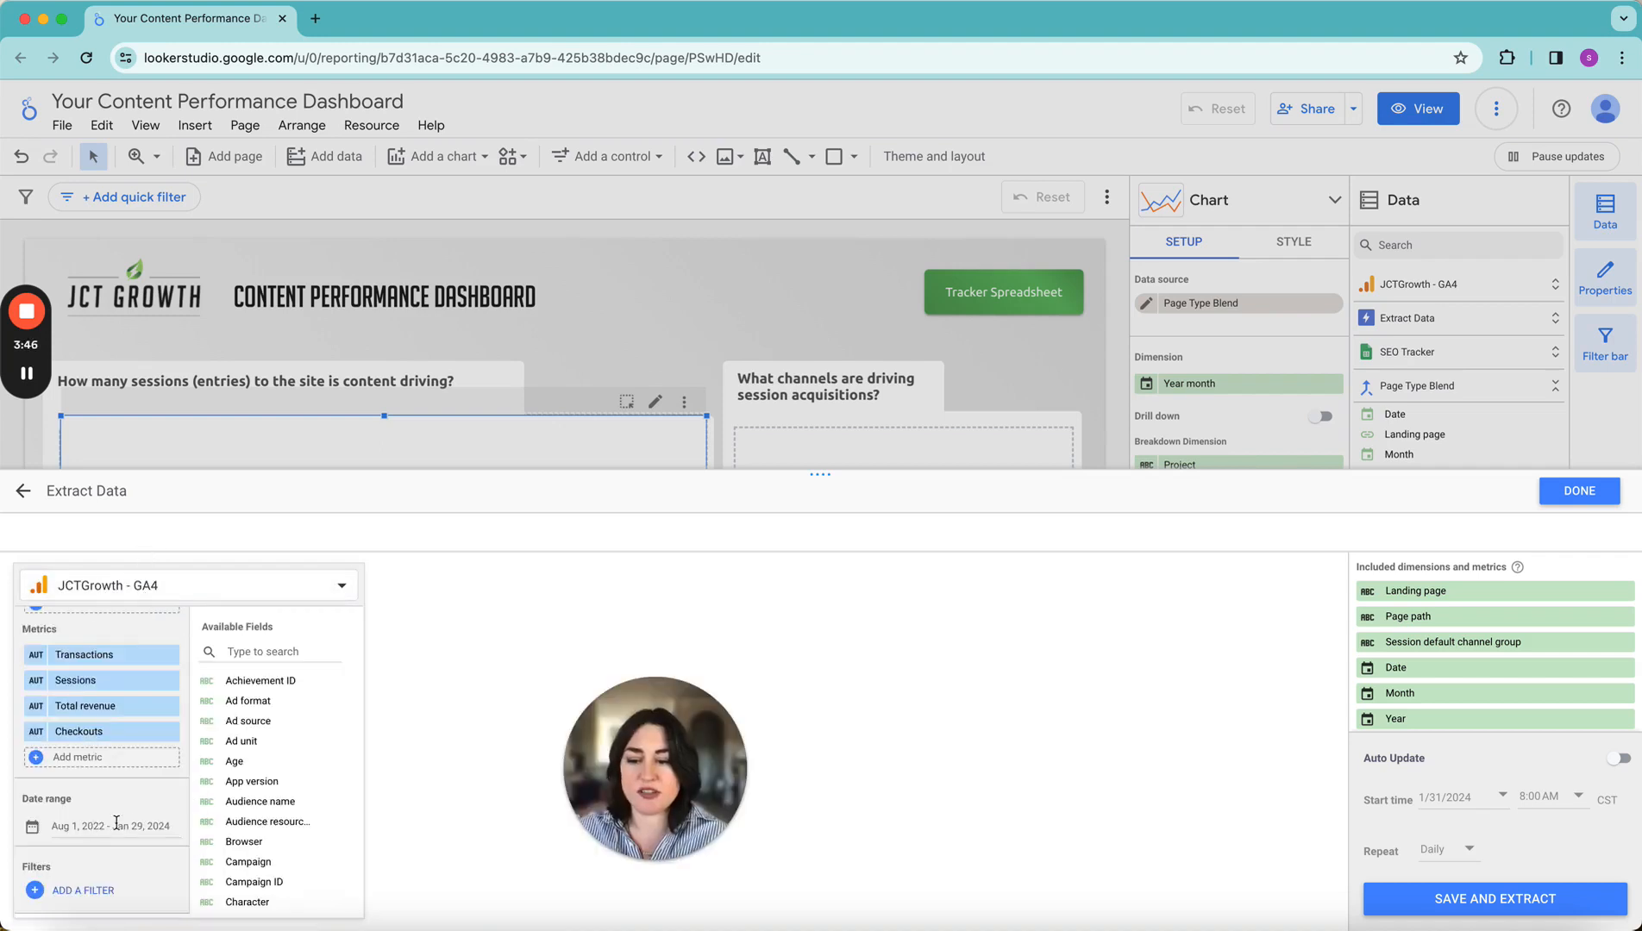
# Step: Set the start of the extract's date range to January 1, 2023 and apply it
pyautogui.click(117, 825)
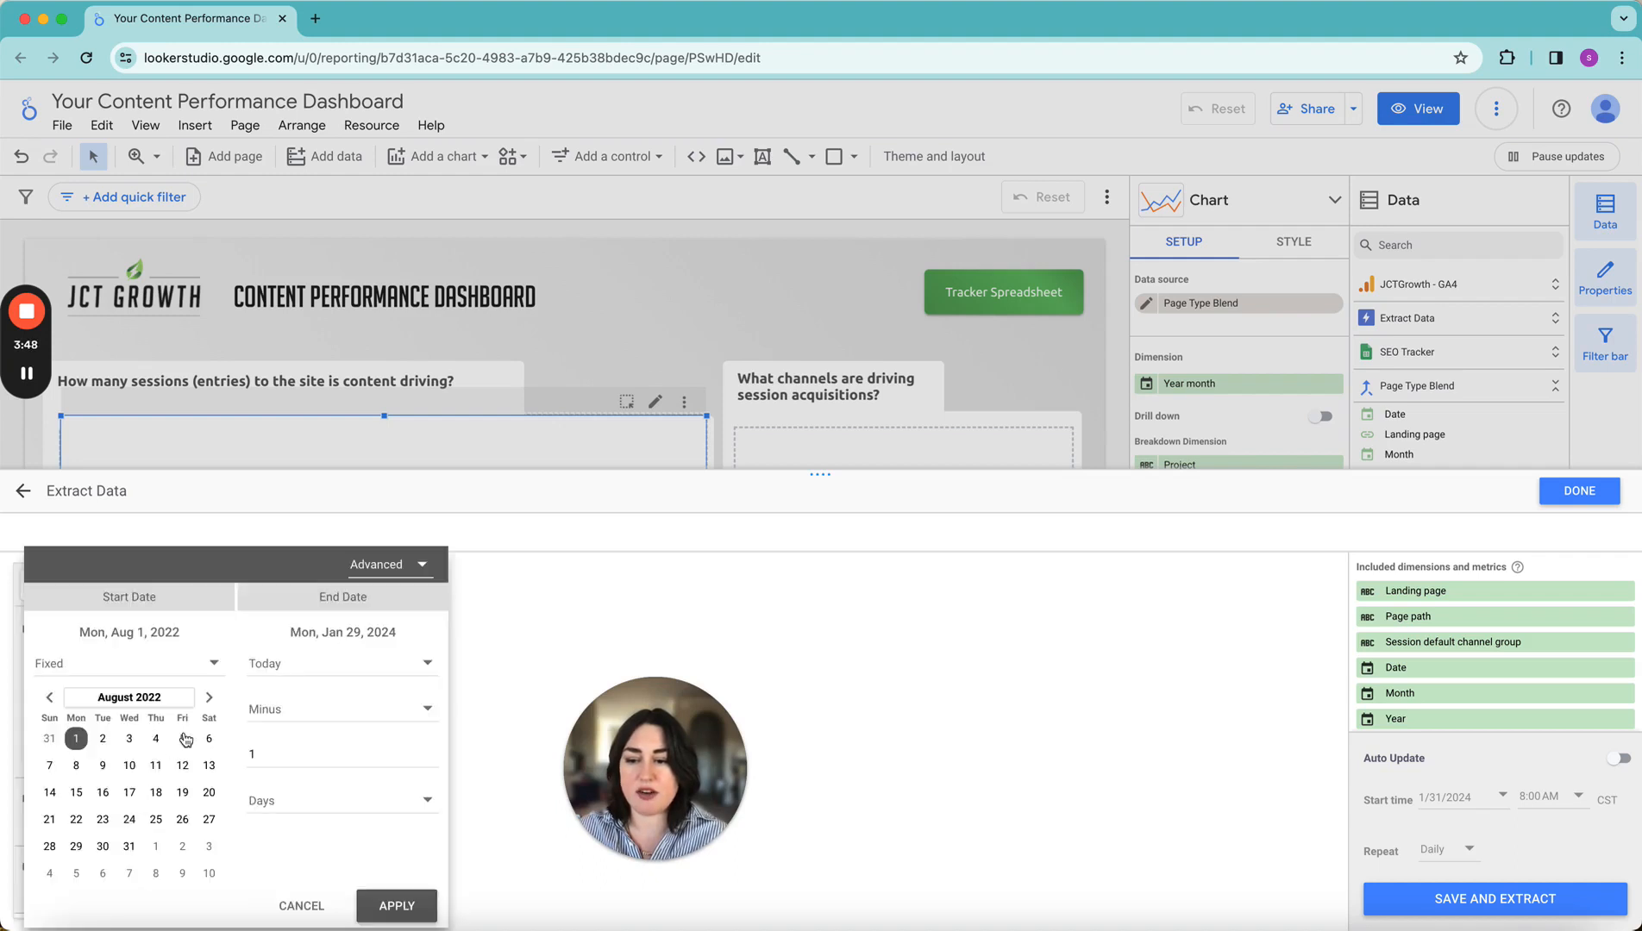
pyautogui.click(190, 697)
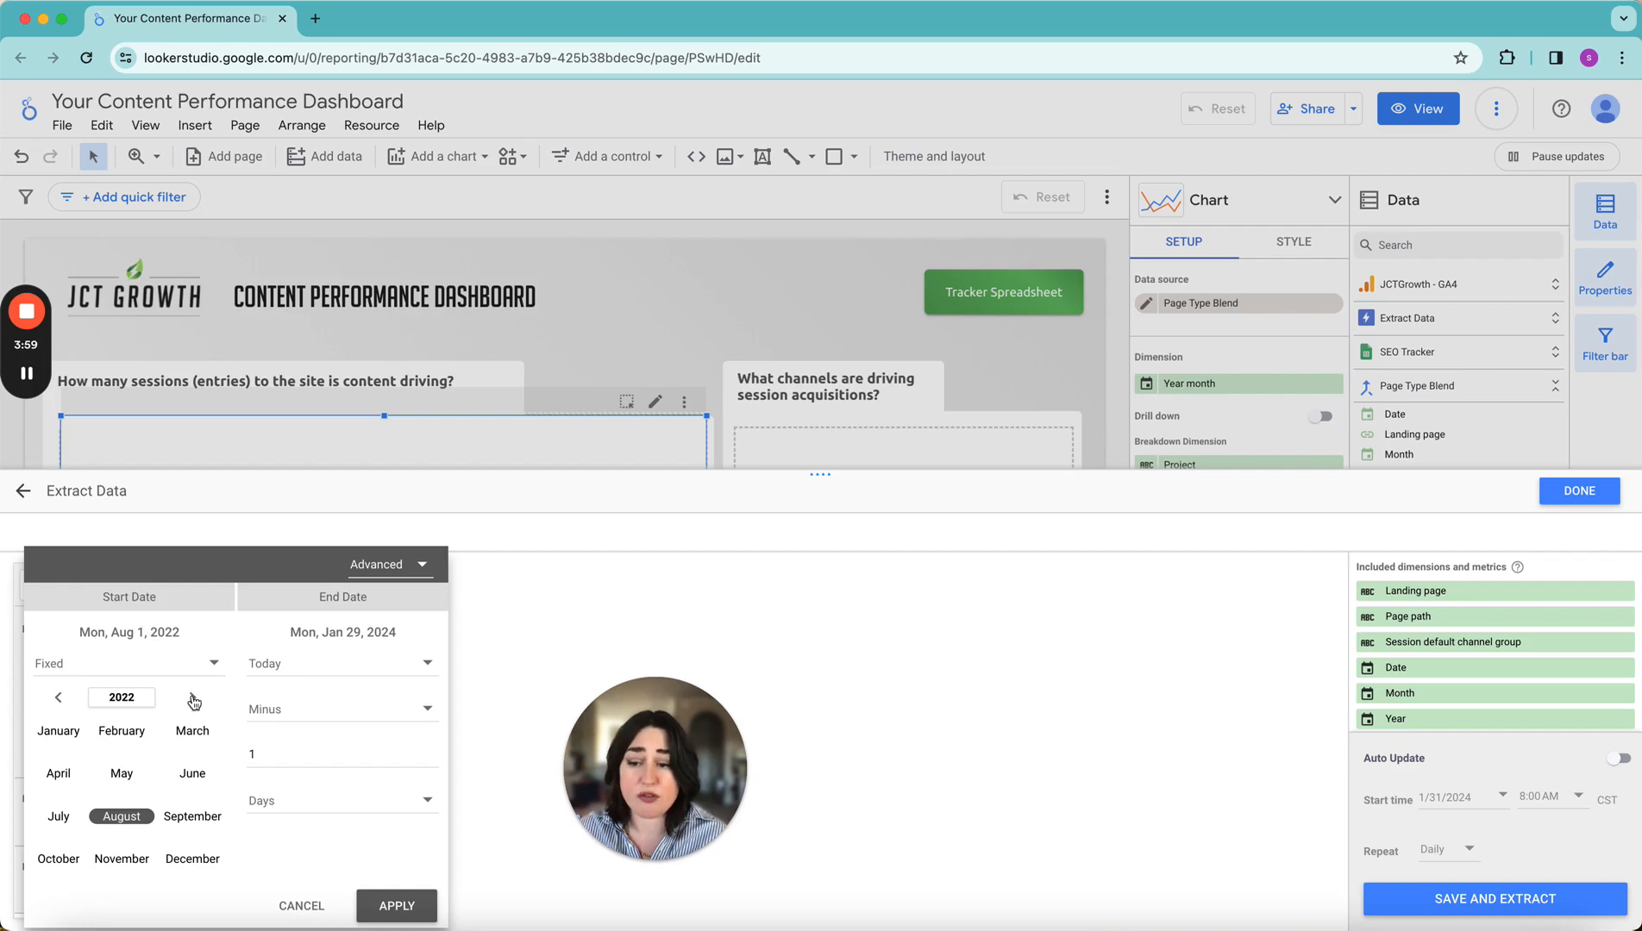
pyautogui.click(193, 698)
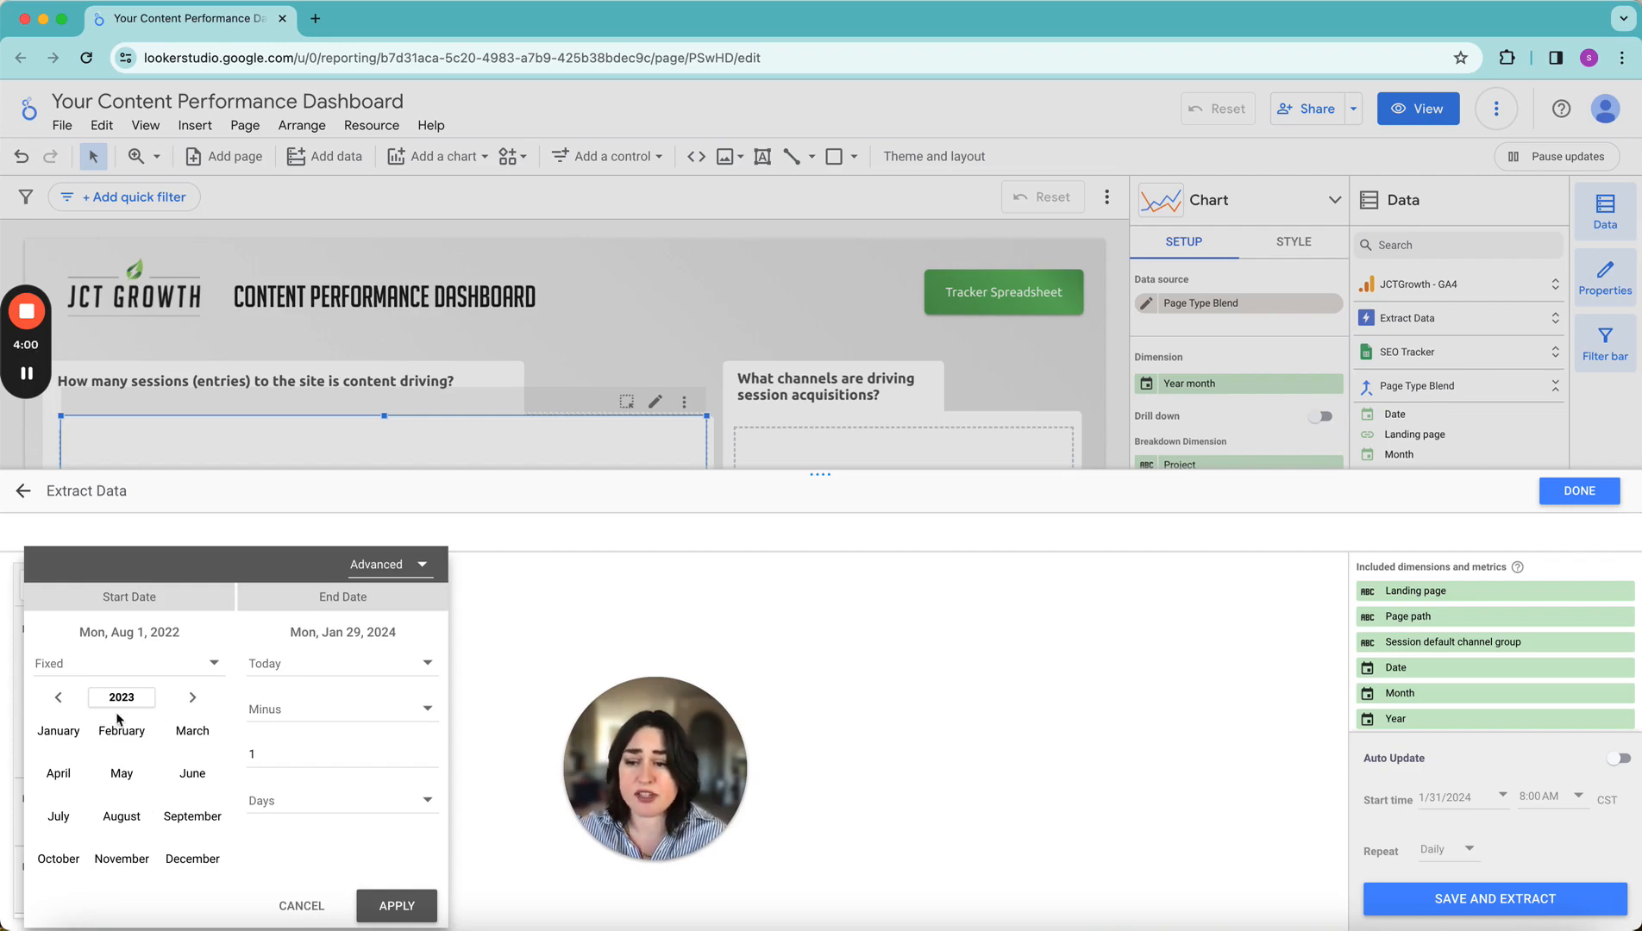
pyautogui.click(58, 730)
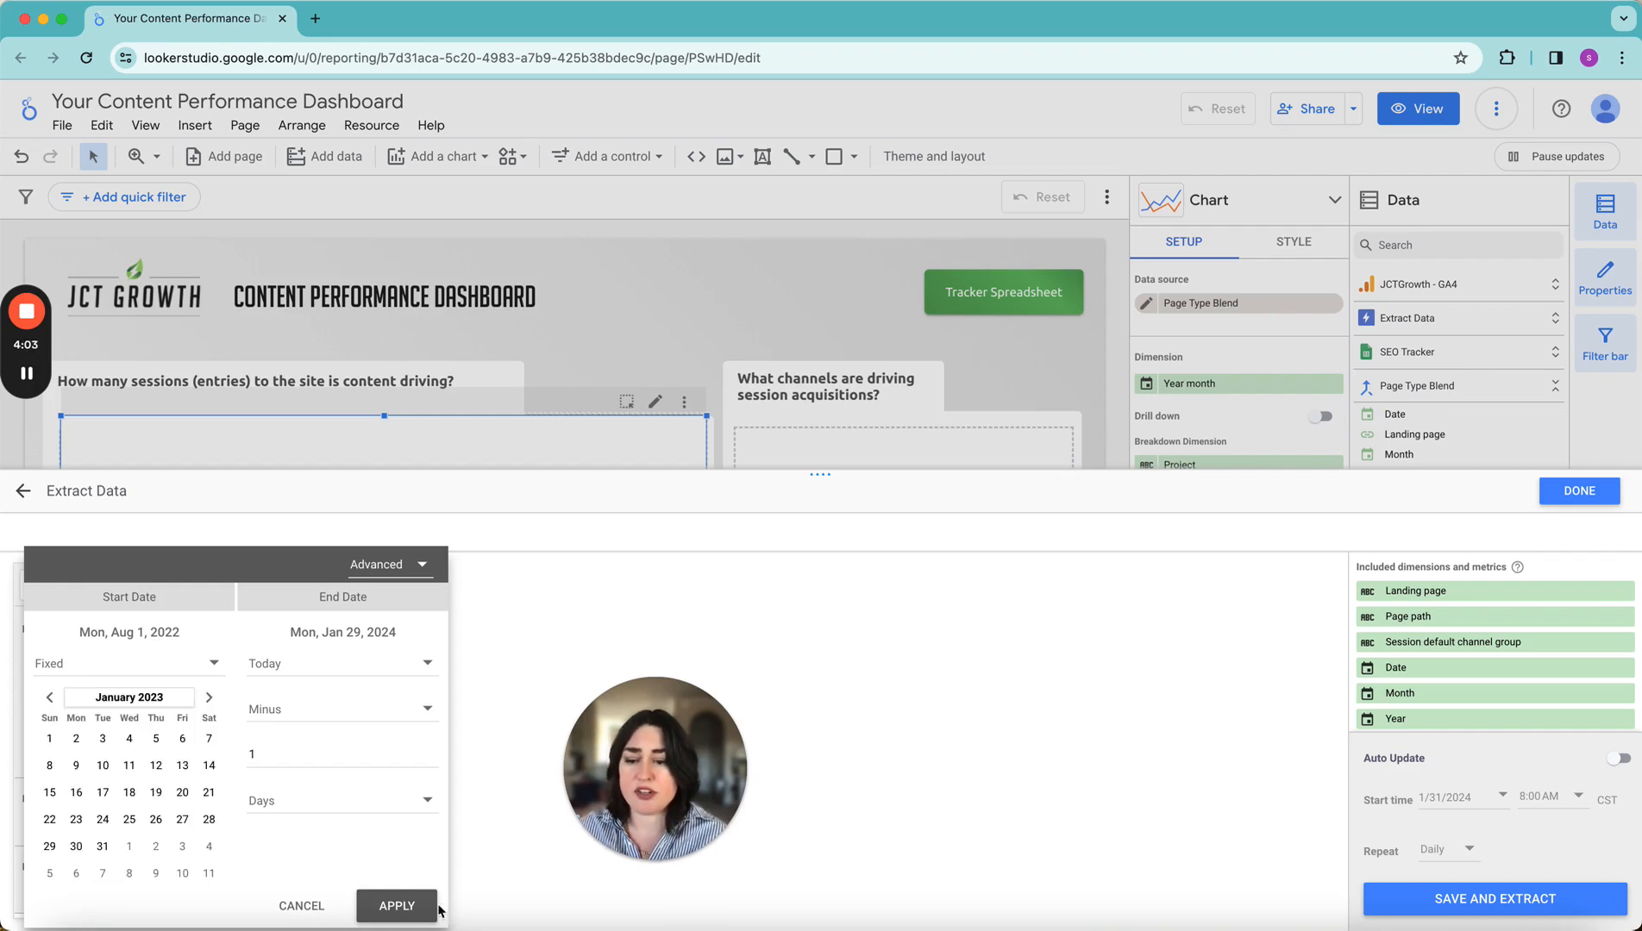
pyautogui.click(390, 909)
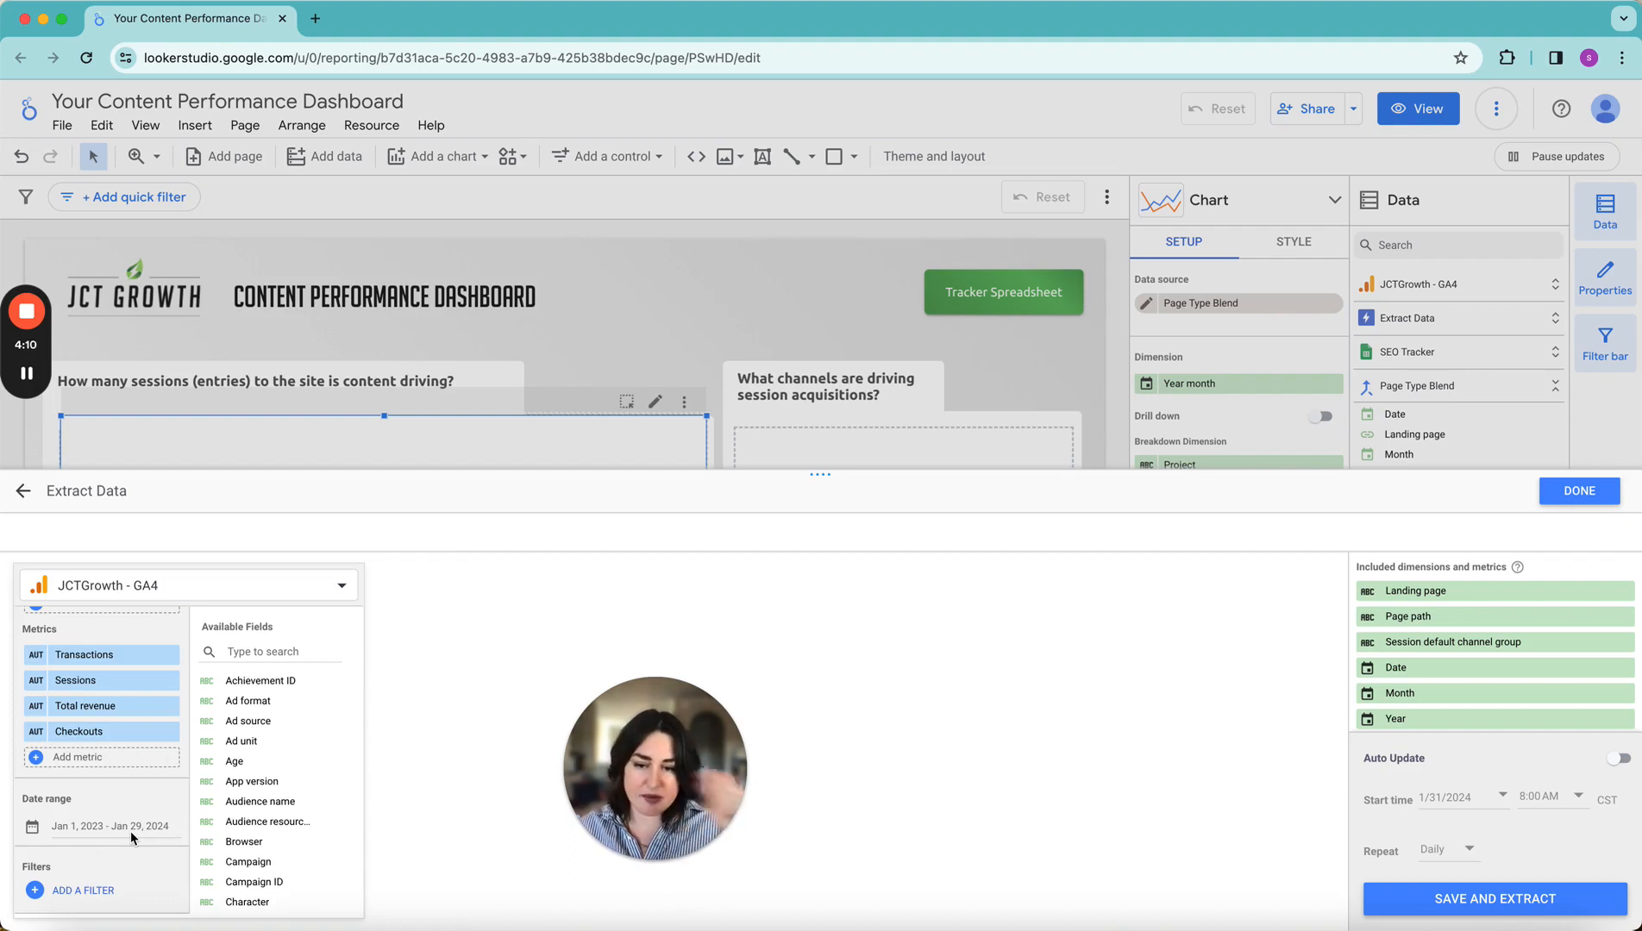
# Step: Turn on Auto Update for the extract, save and extract the data, and finish editing the data source
pyautogui.scroll(1, 131, 835)
pyautogui.scroll(5, 131, 831)
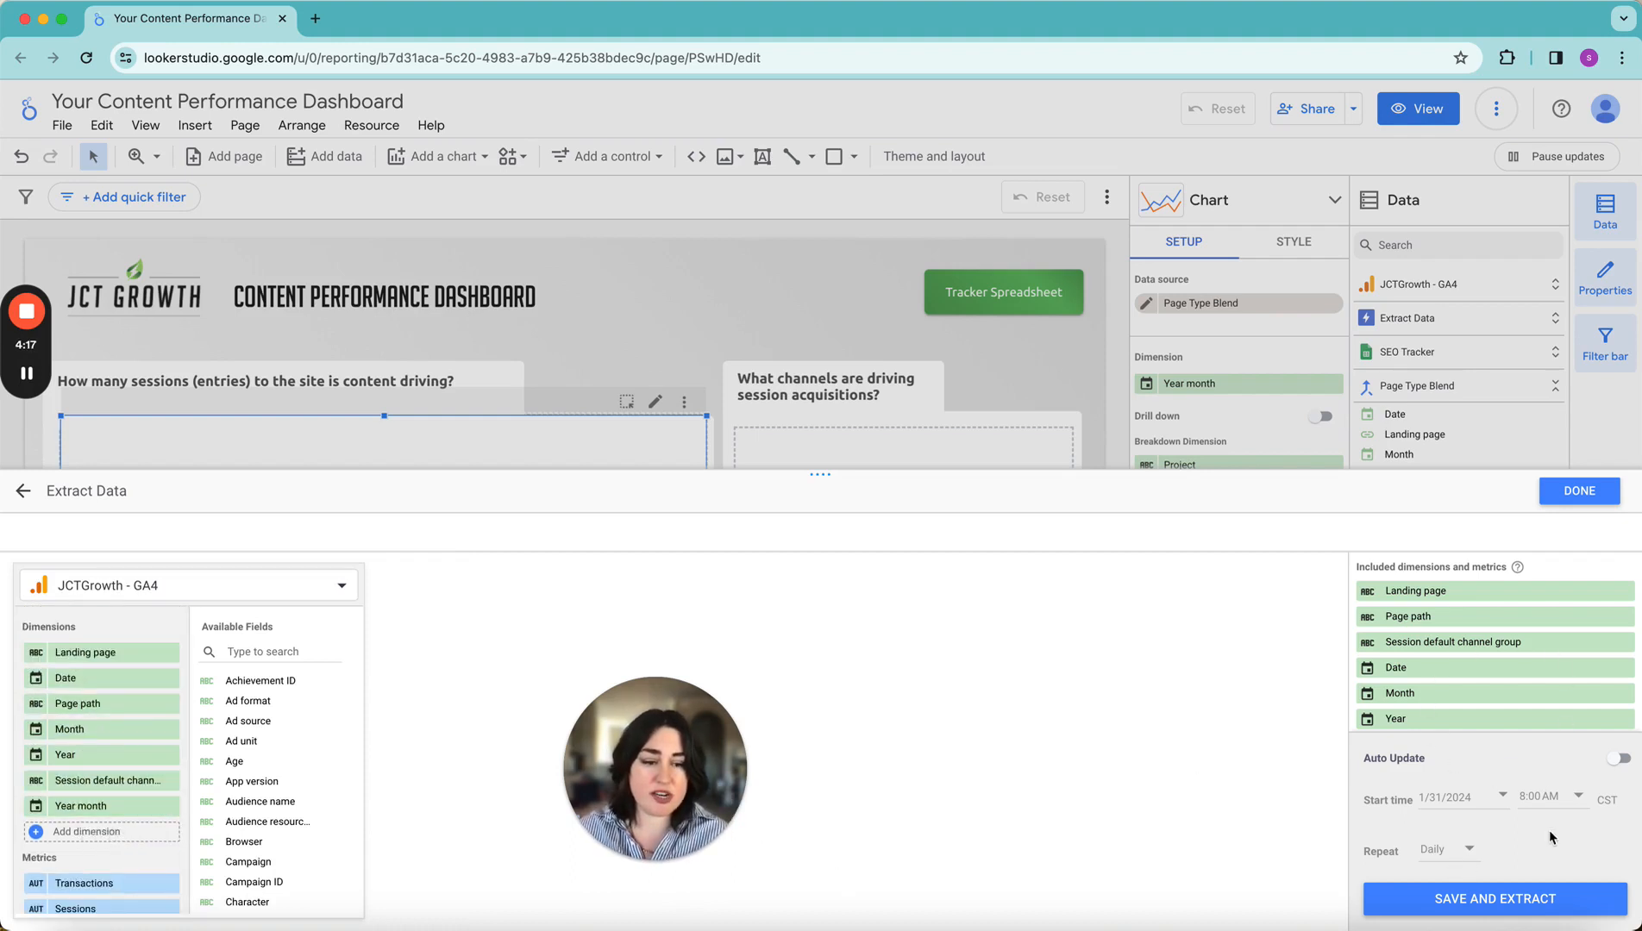
pyautogui.click(1616, 763)
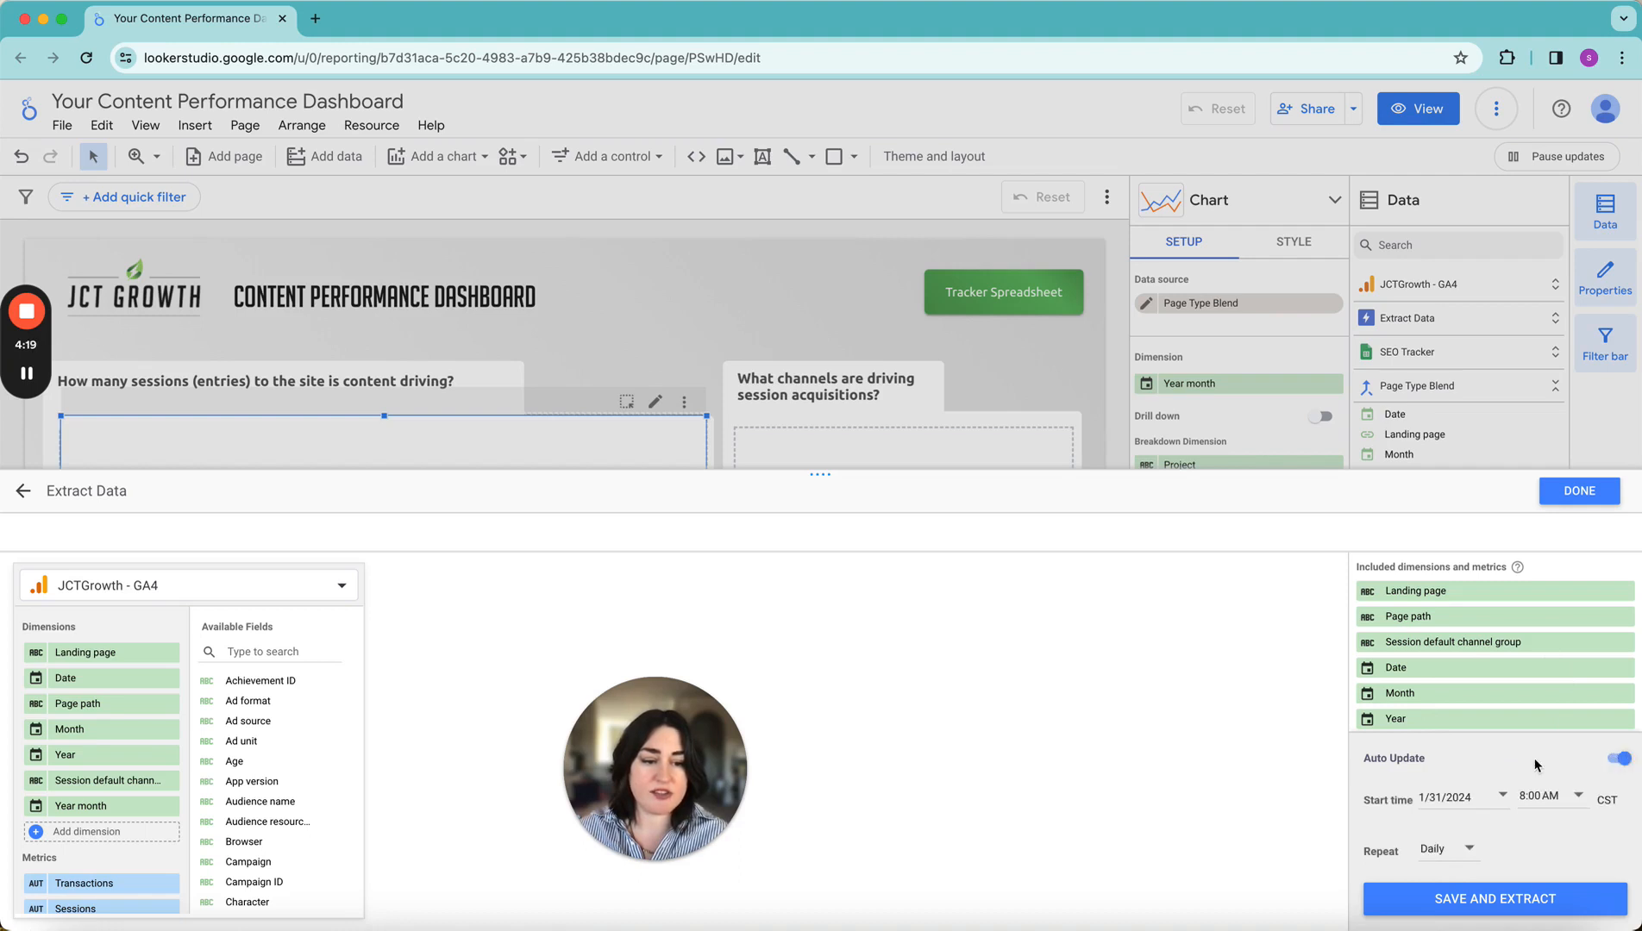
pyautogui.click(1485, 903)
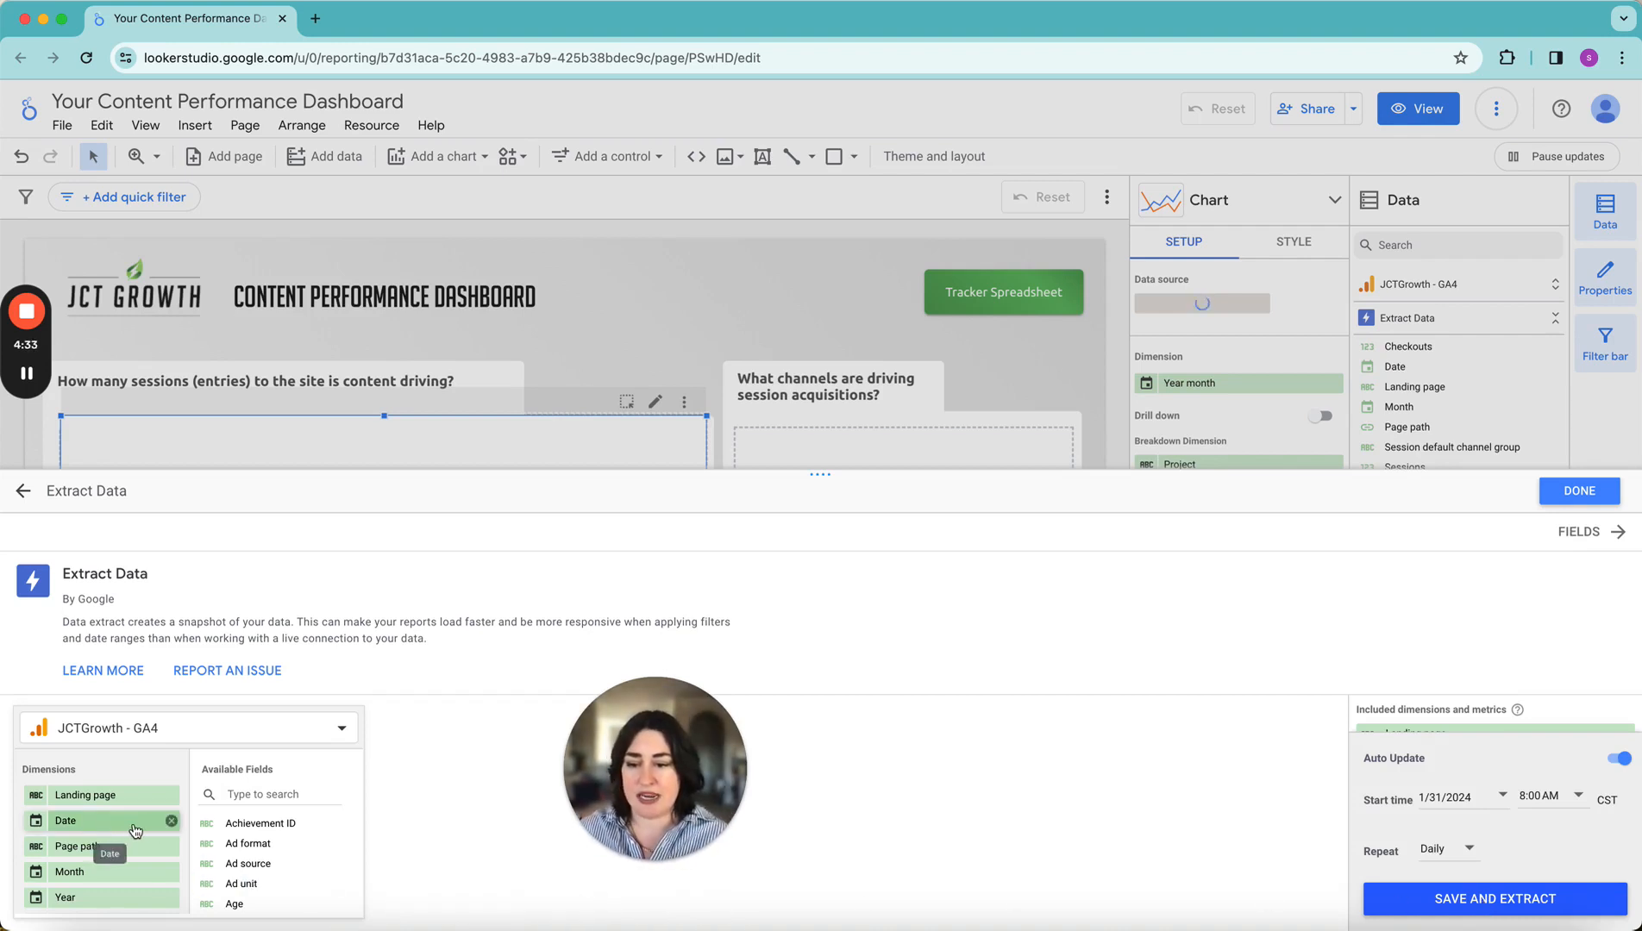
pyautogui.scroll(-3, 129, 837)
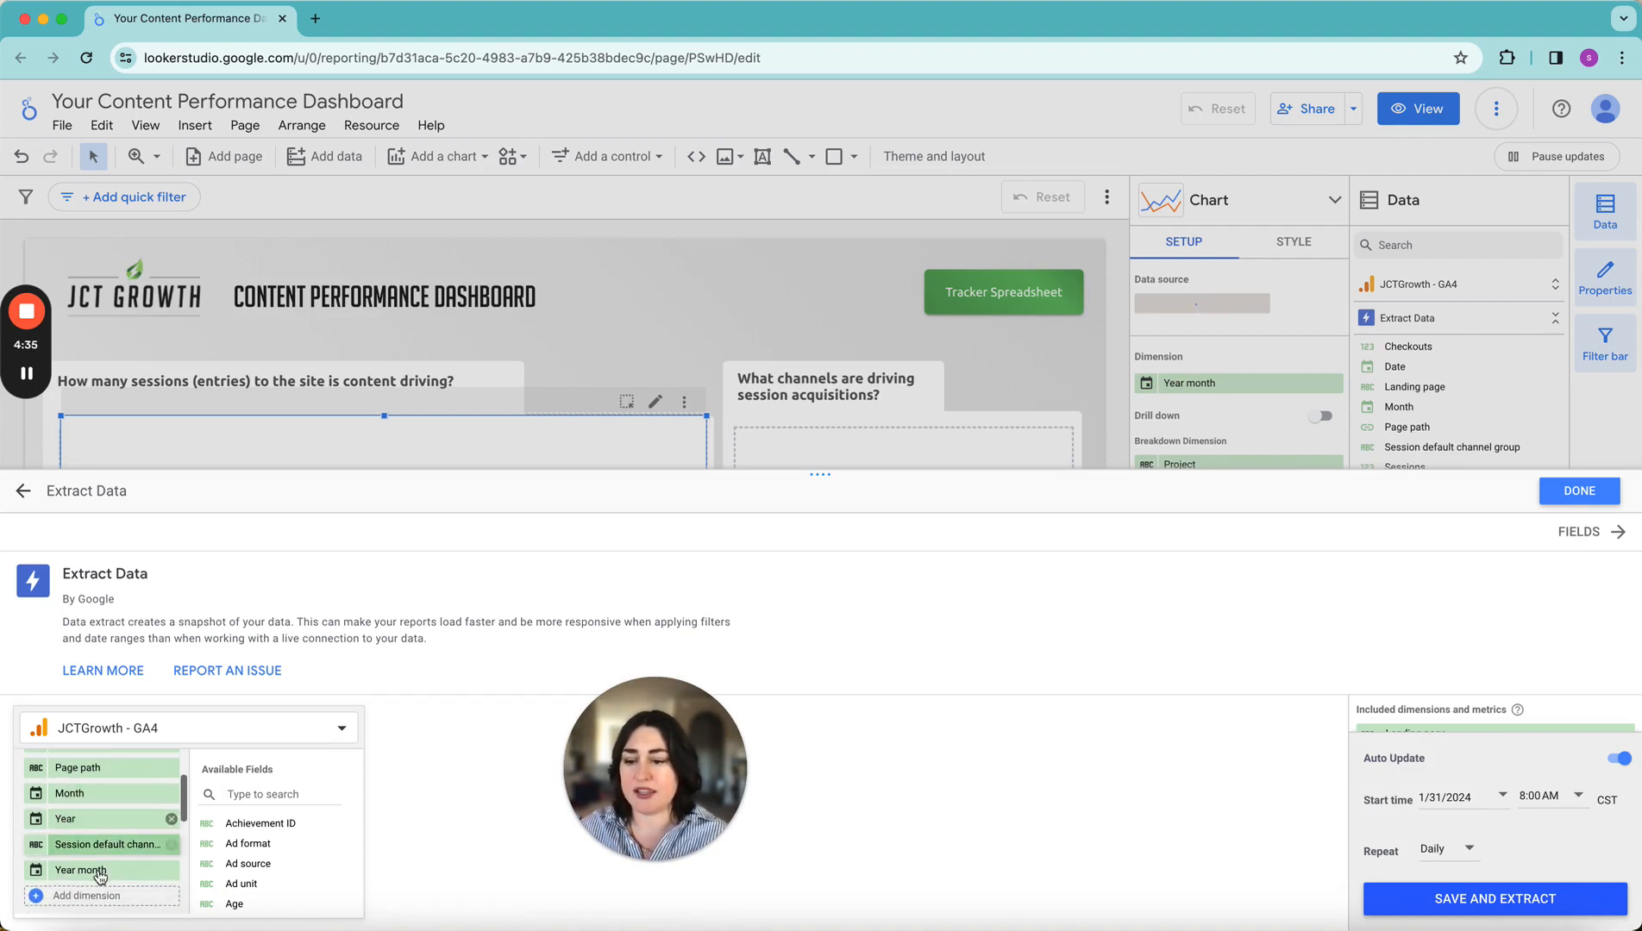
pyautogui.scroll(3, 121, 871)
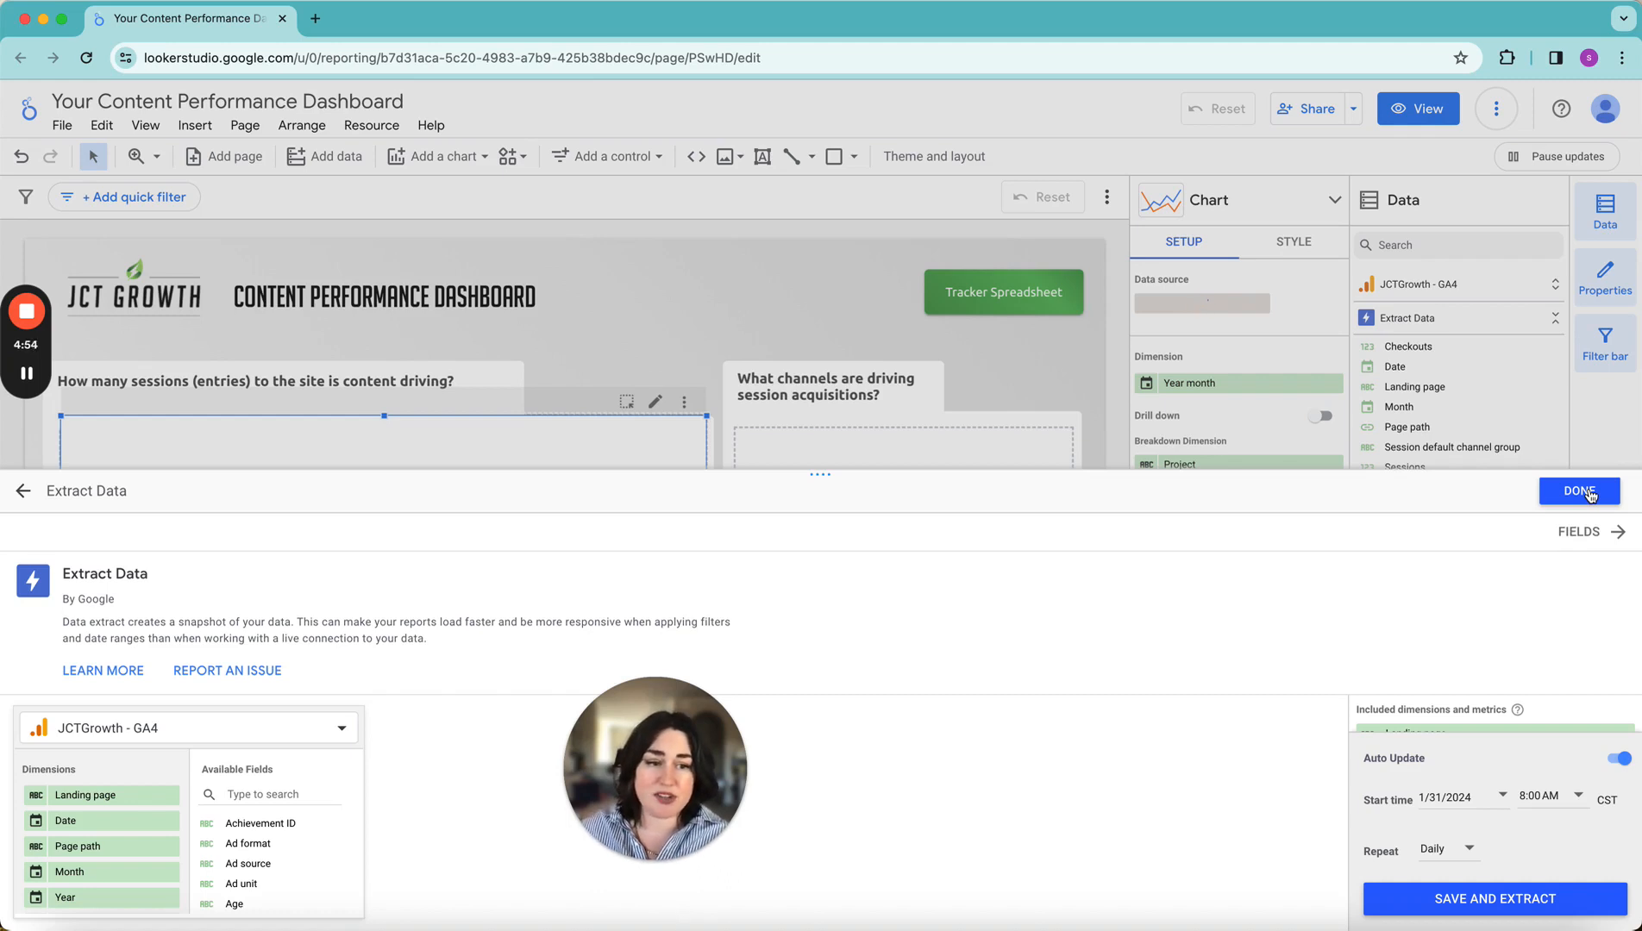
pyautogui.click(1496, 905)
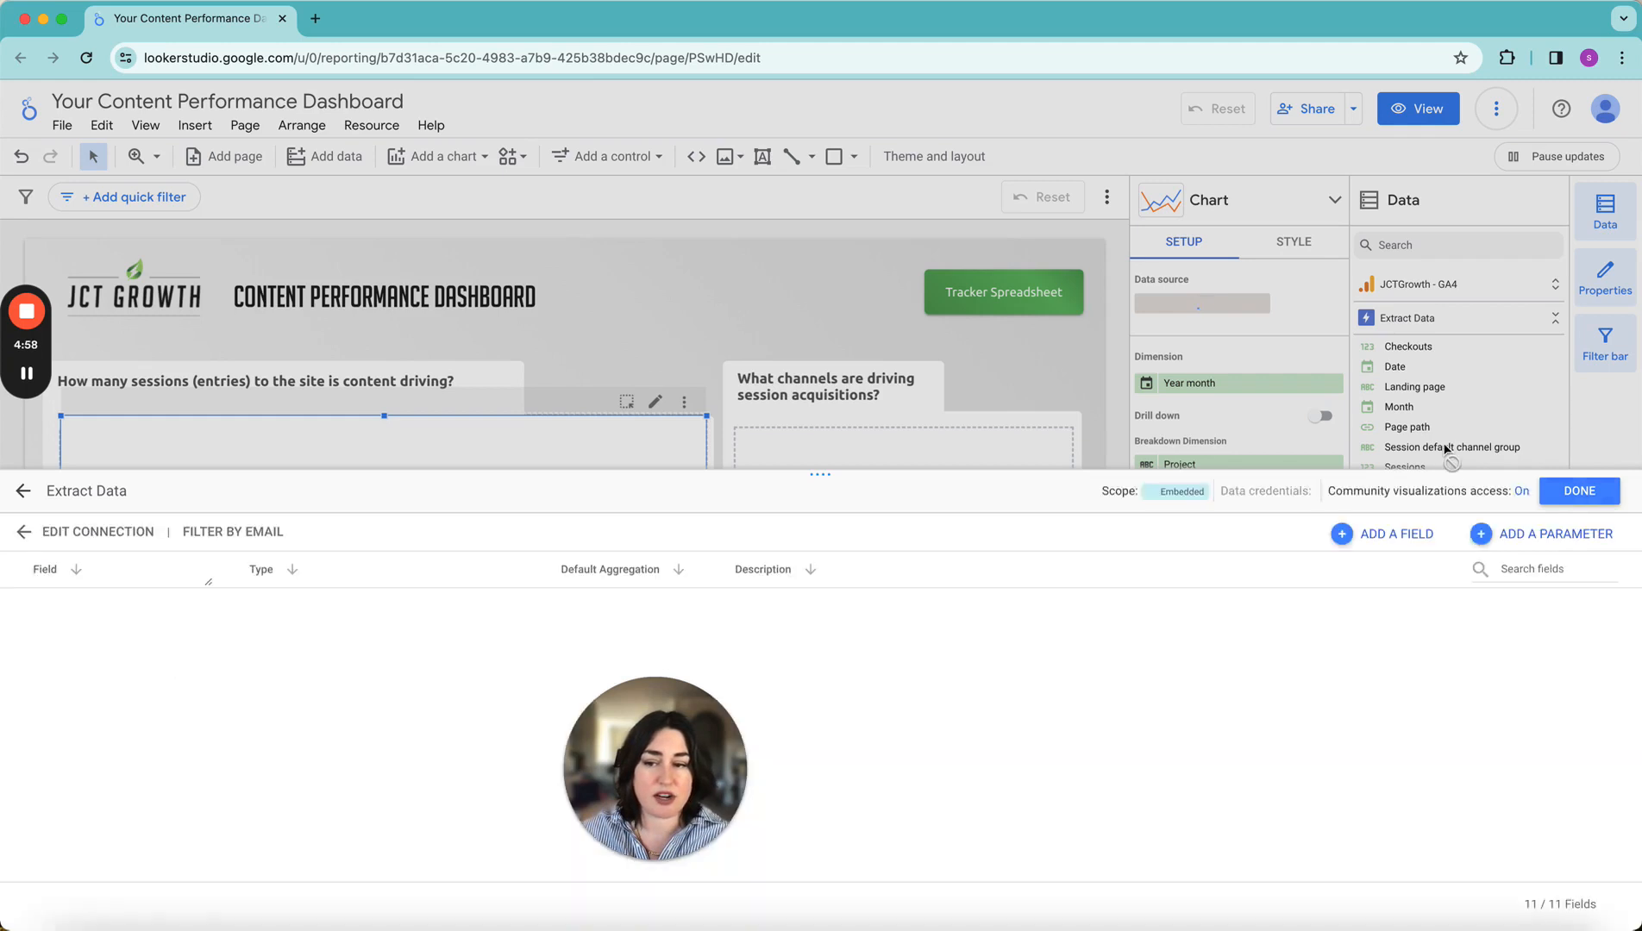
pyautogui.click(1580, 494)
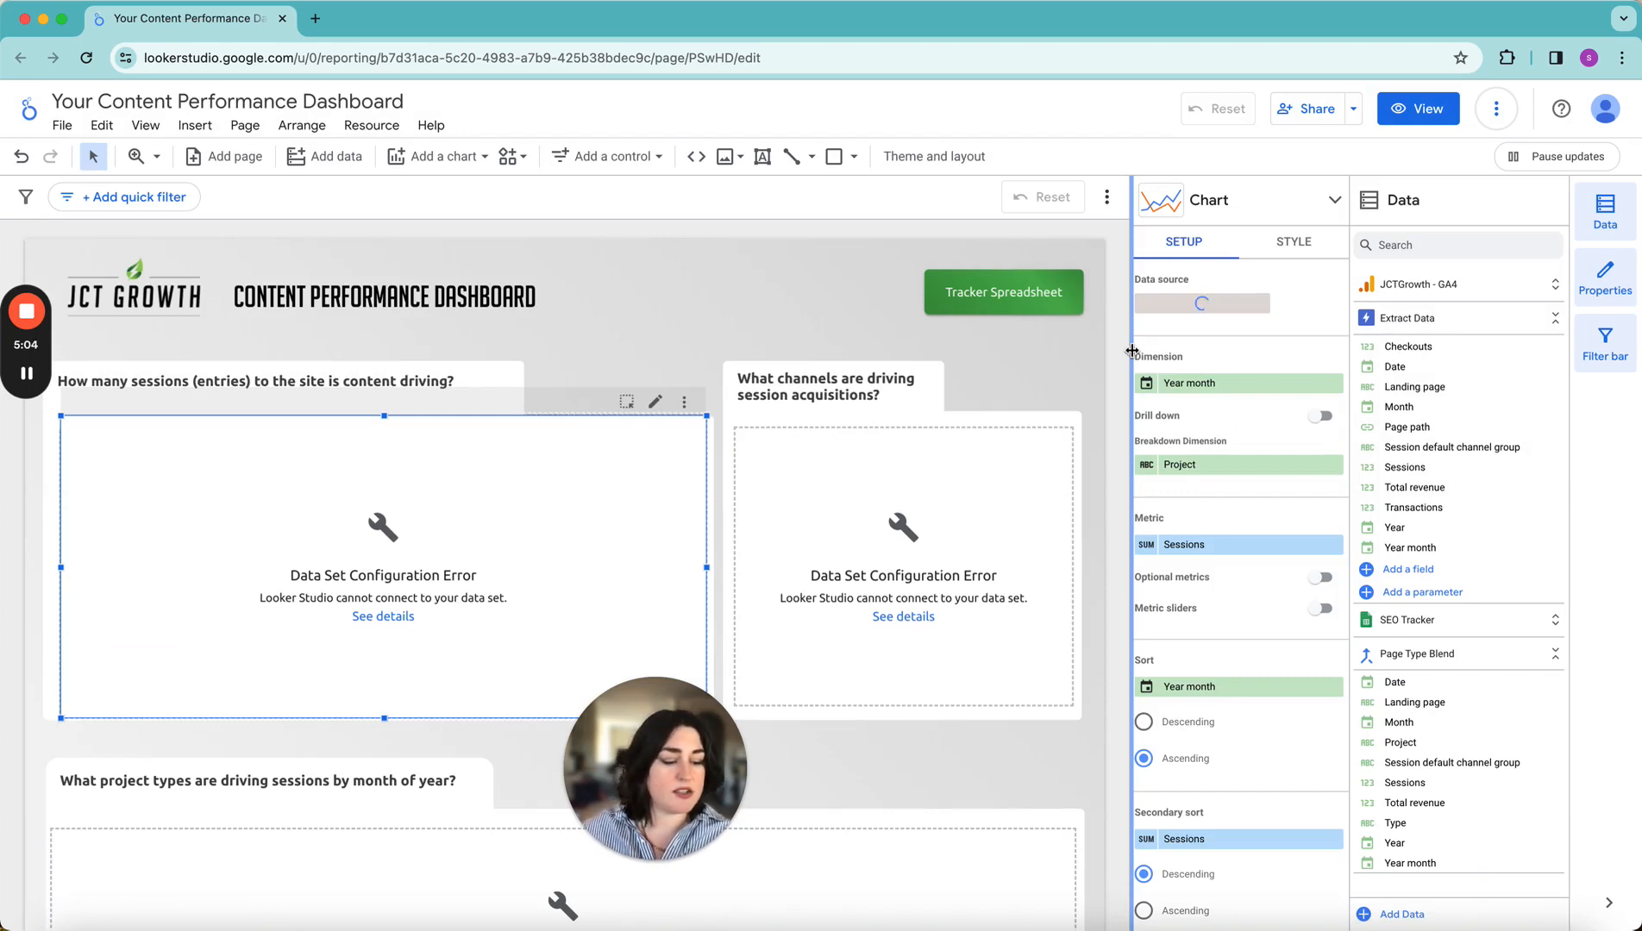
# Step: Open the link of the report's Tracker Spreadsheet button in a new browser tab and switch to that spreadsheet
pyautogui.click(1000, 290)
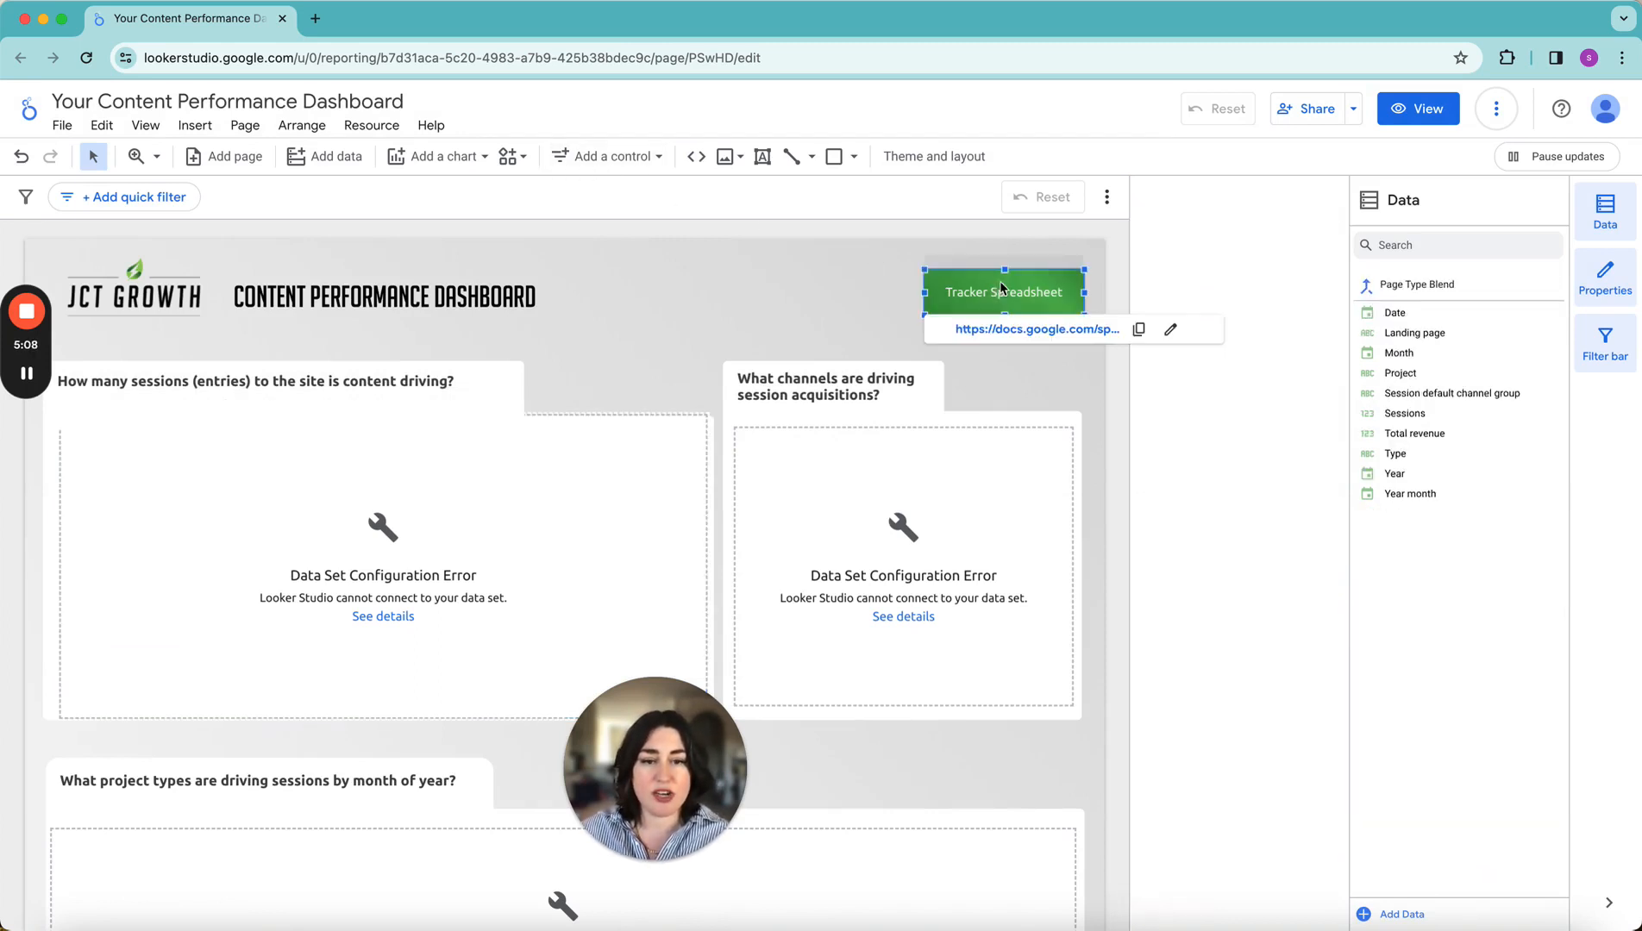
pyautogui.rightClick(1018, 335)
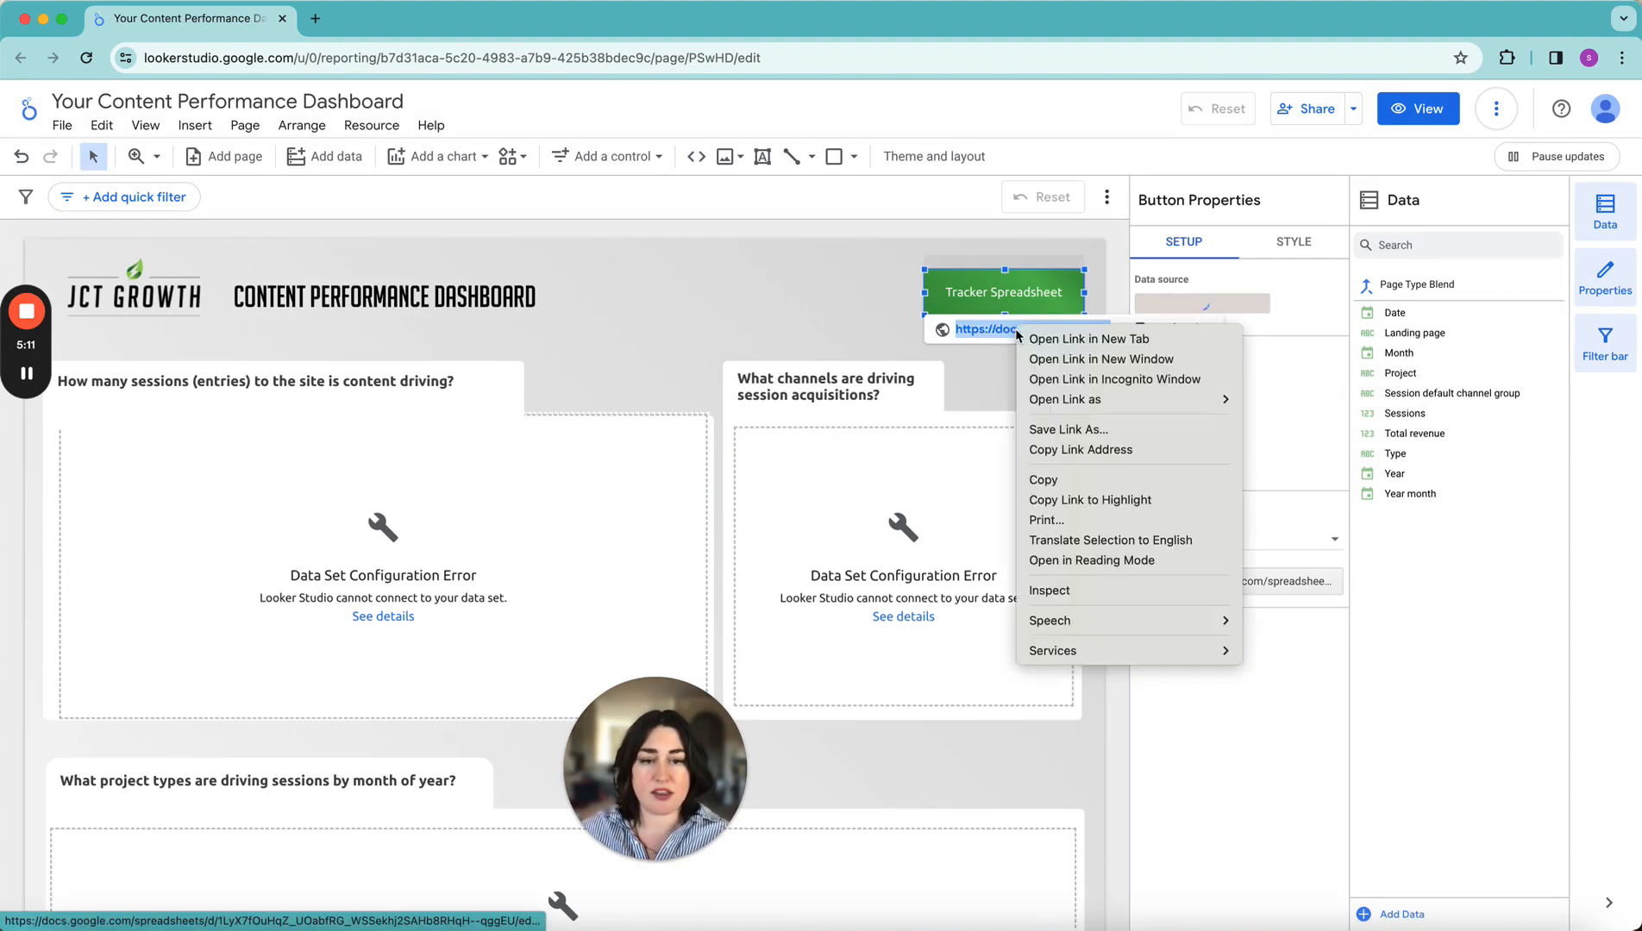
pyautogui.click(1062, 340)
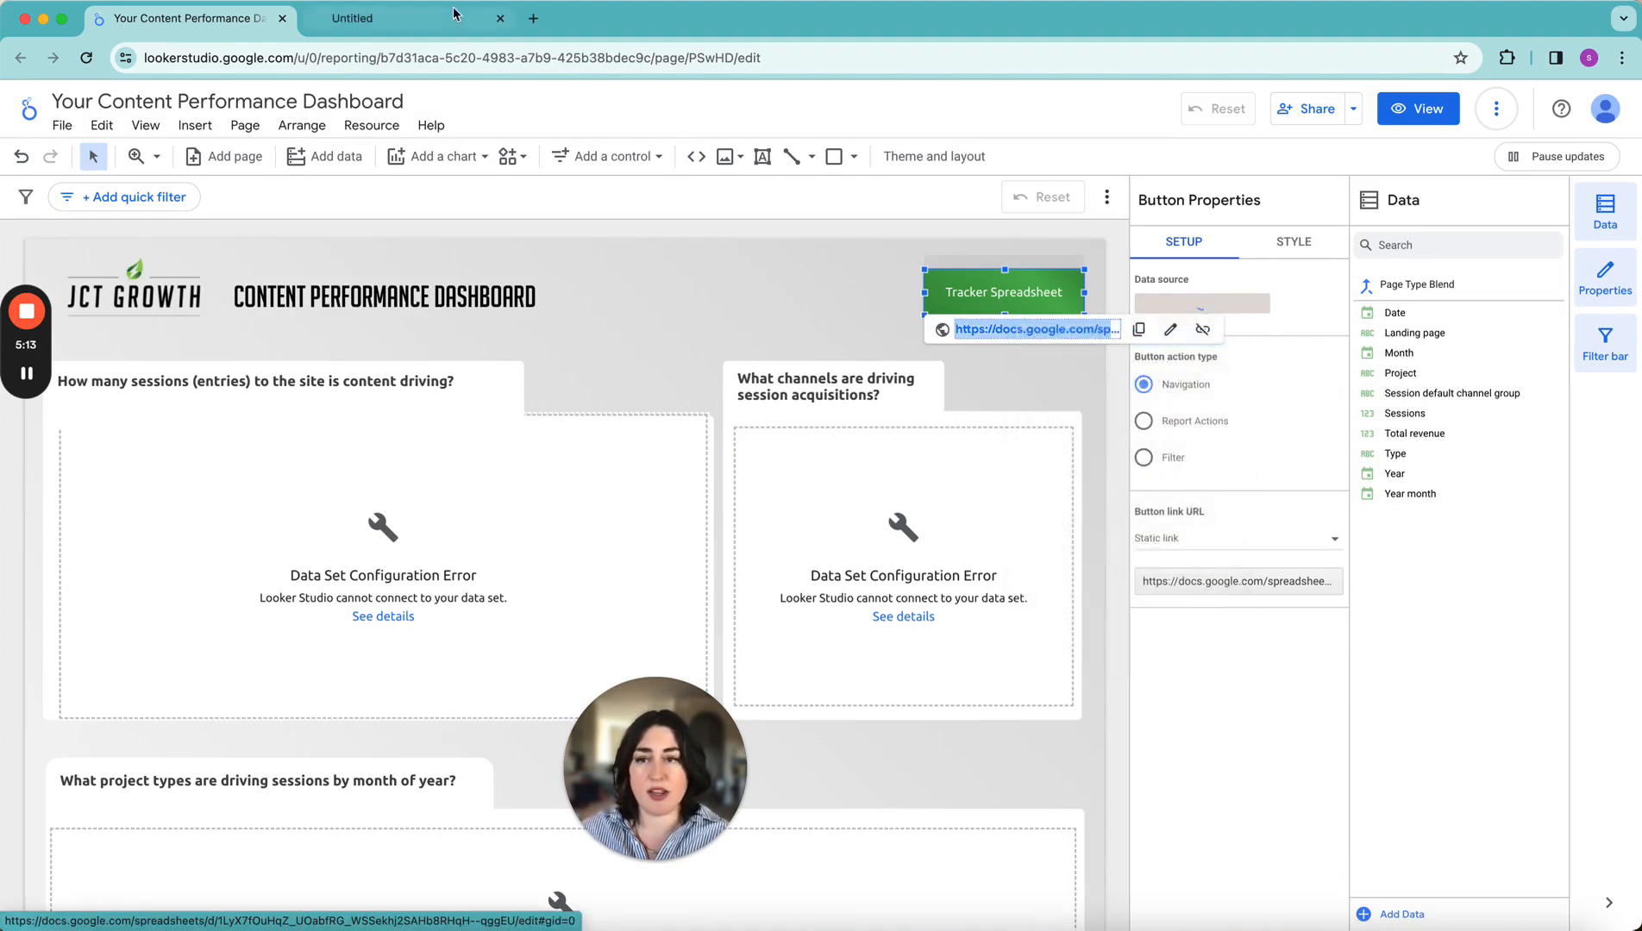
pyautogui.click(398, 24)
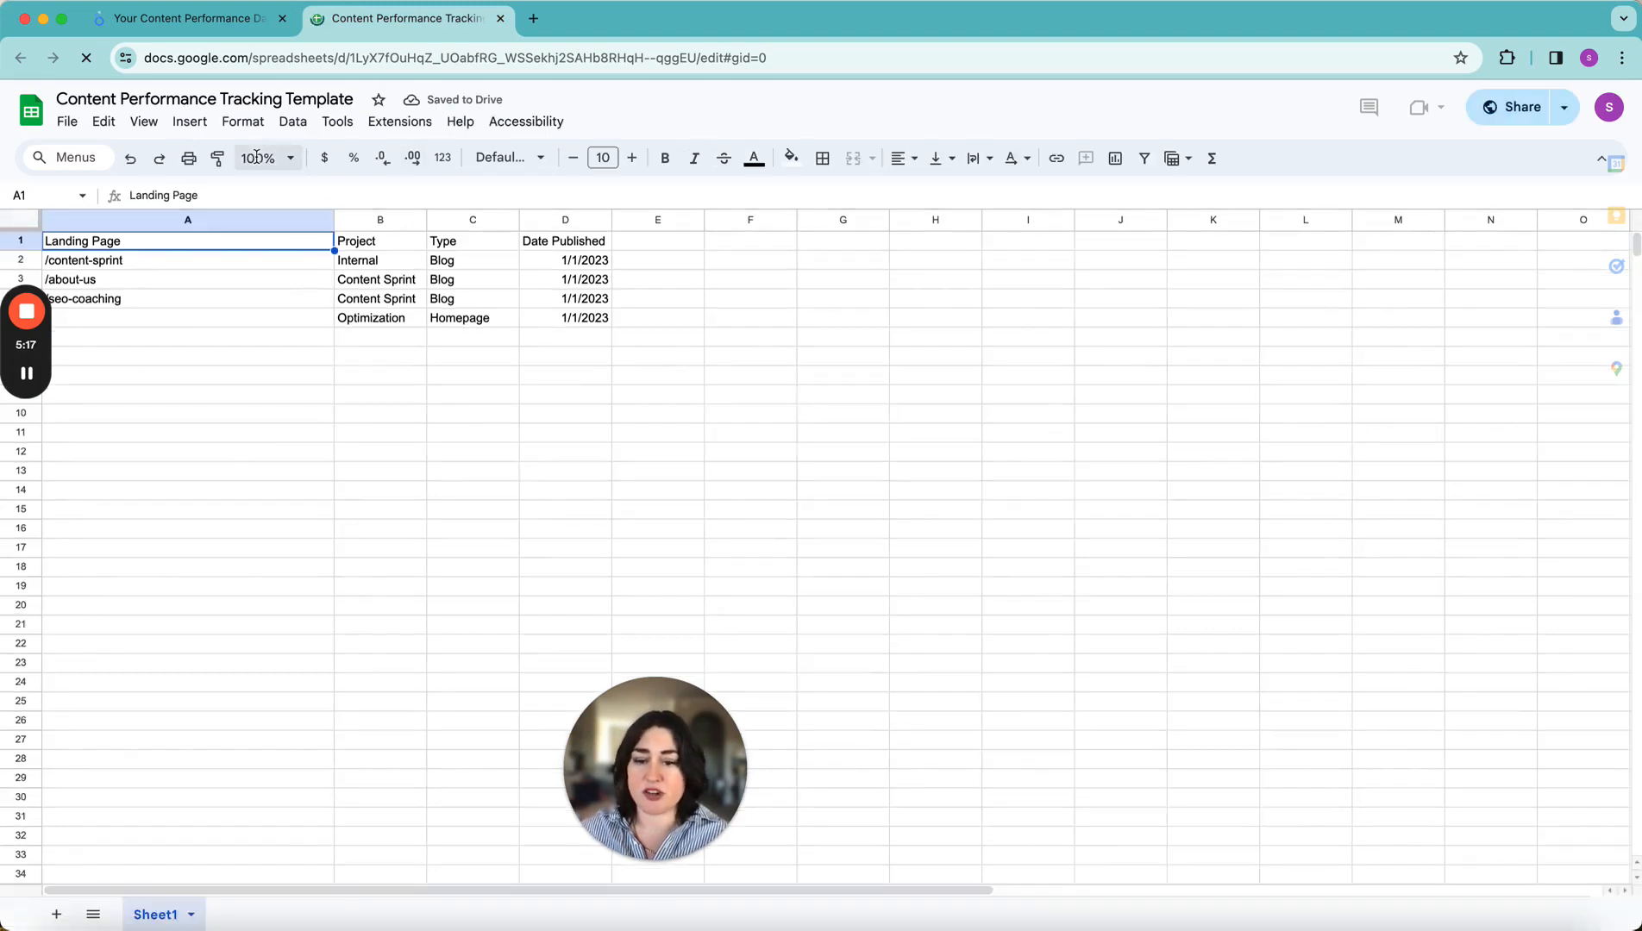
# Step: Make a copy of the template spreadsheet named "Your Content Performance Tracking" and close the original template
pyautogui.click(68, 125)
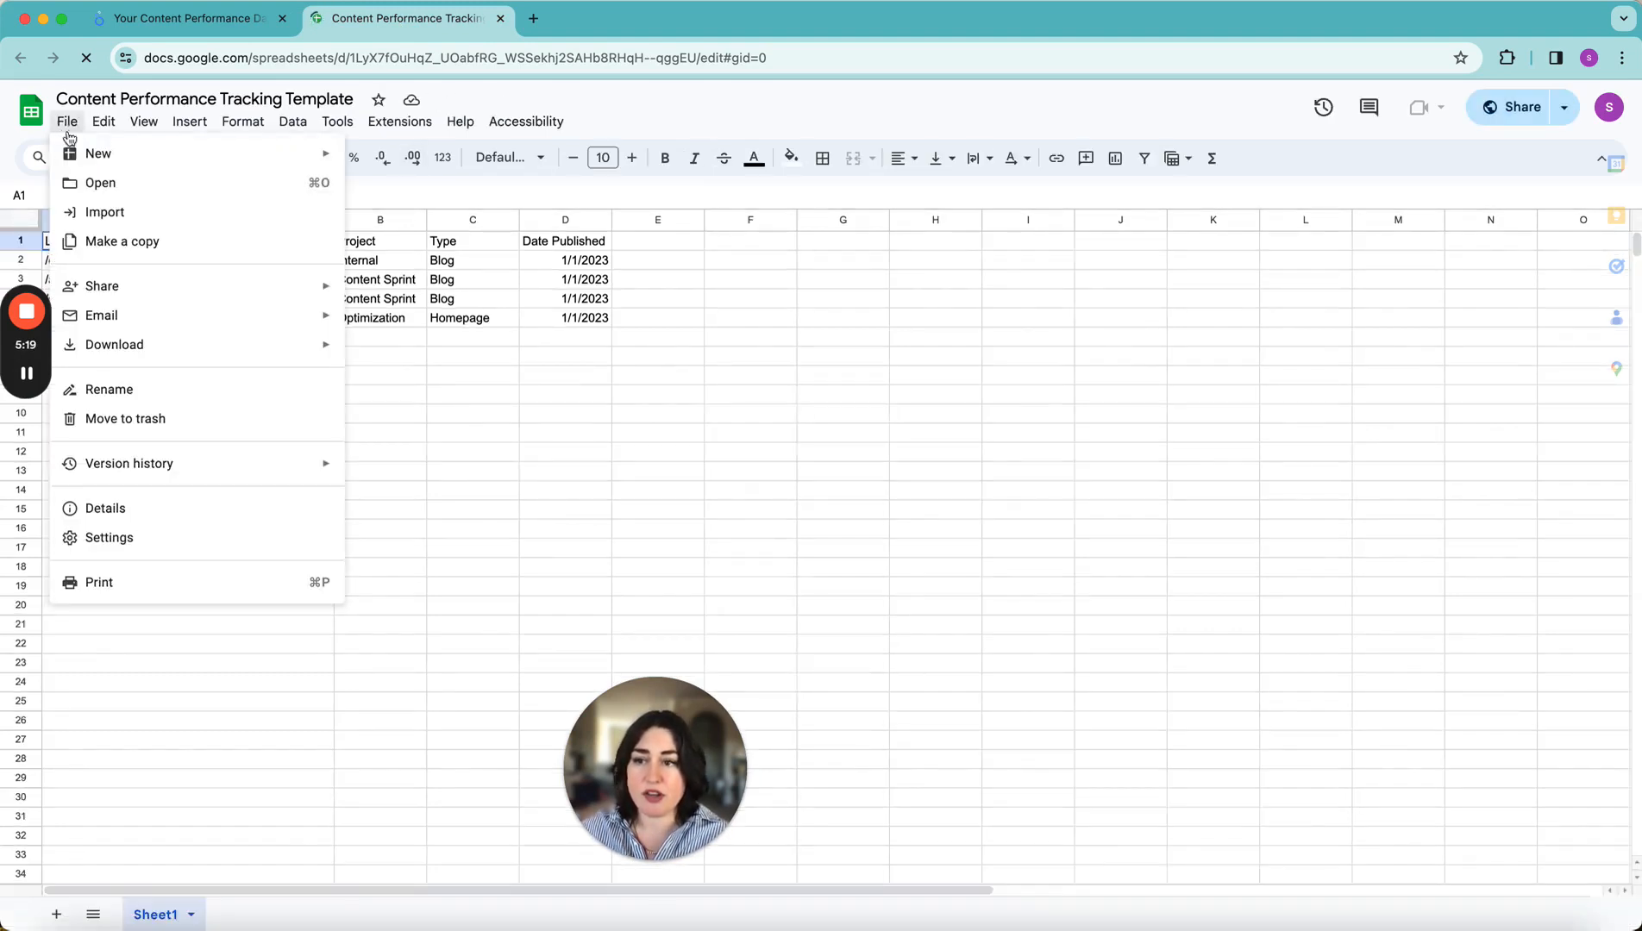
pyautogui.click(133, 245)
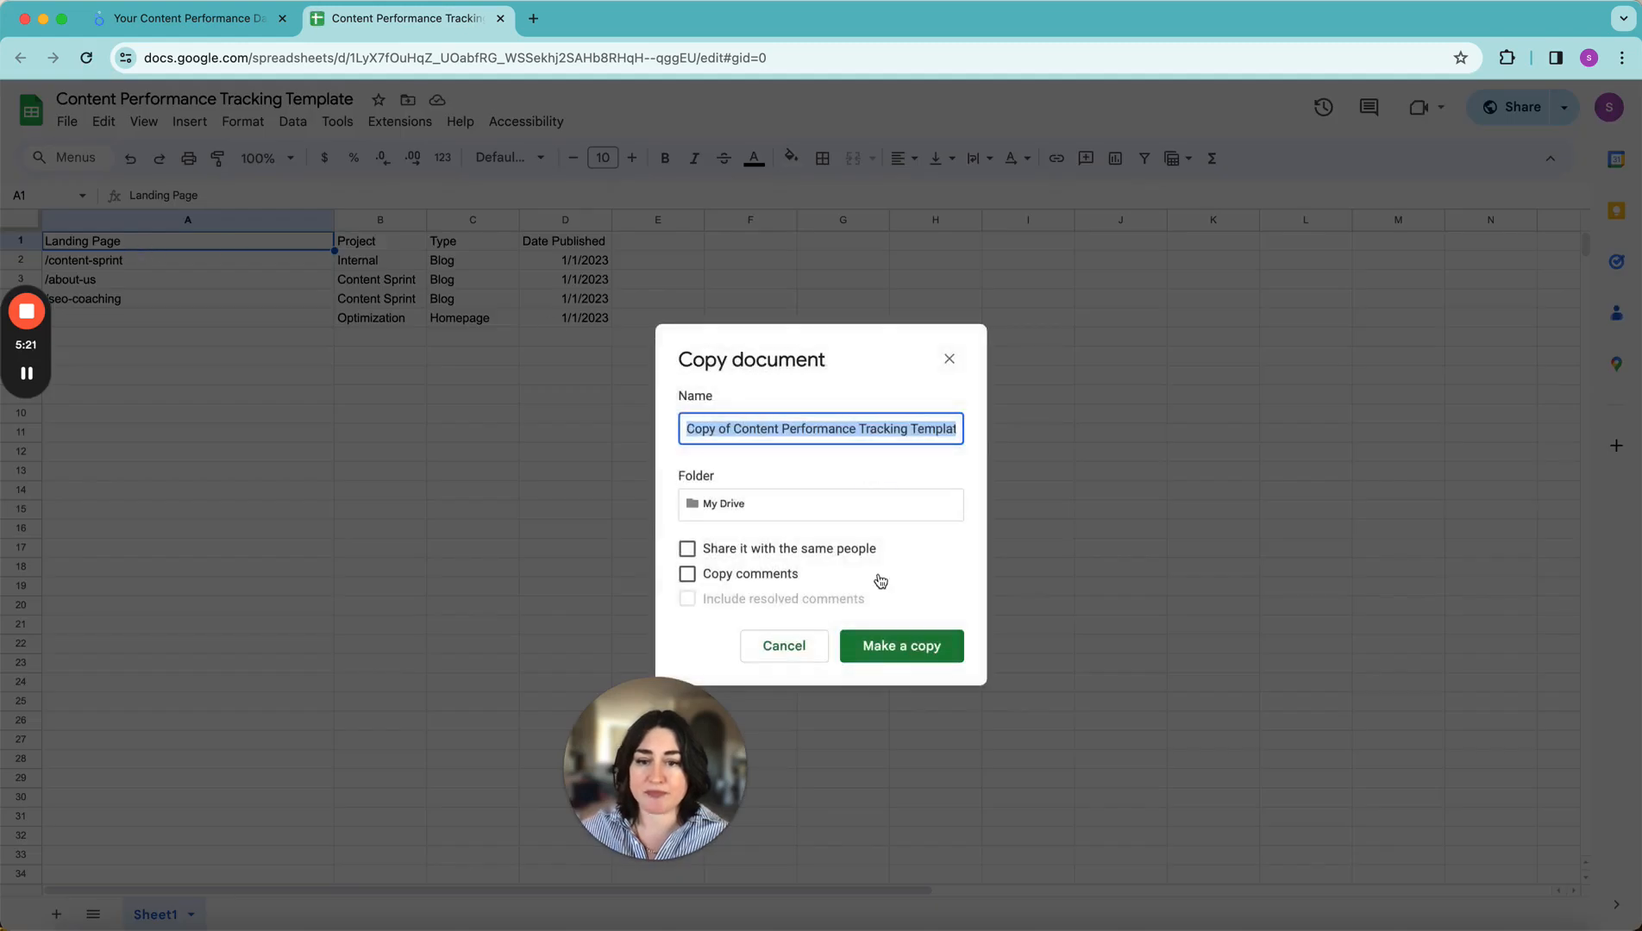
pyautogui.click(732, 430)
pyautogui.press('BackSpace')
pyautogui.press('BackSpace')
pyautogui.press('BackSpace')
pyautogui.press('BackSpace')
pyautogui.press('BackSpace')
pyautogui.press('BackSpace')
pyautogui.press('BackSpace')
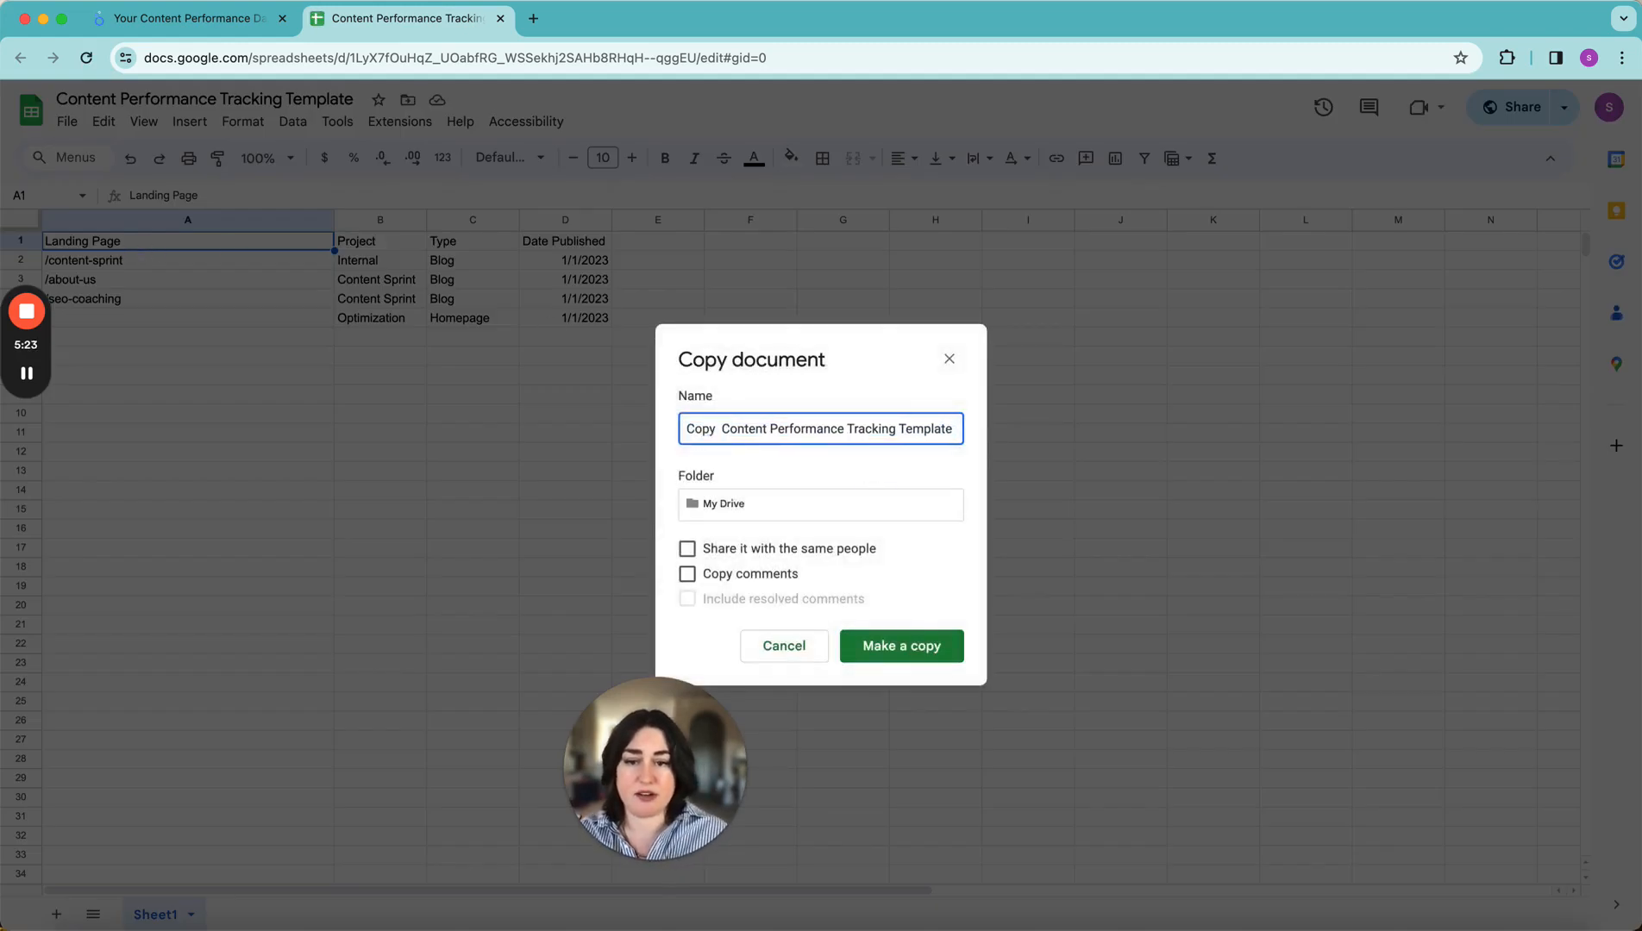
pyautogui.write('Your')
pyautogui.press('BackSpace')
pyautogui.press('BackSpace')
pyautogui.press('BackSpace')
pyautogui.press('BackSpace')
pyautogui.press('BackSpace')
pyautogui.press('BackSpace')
pyautogui.press('BackSpace')
pyautogui.press('BackSpace')
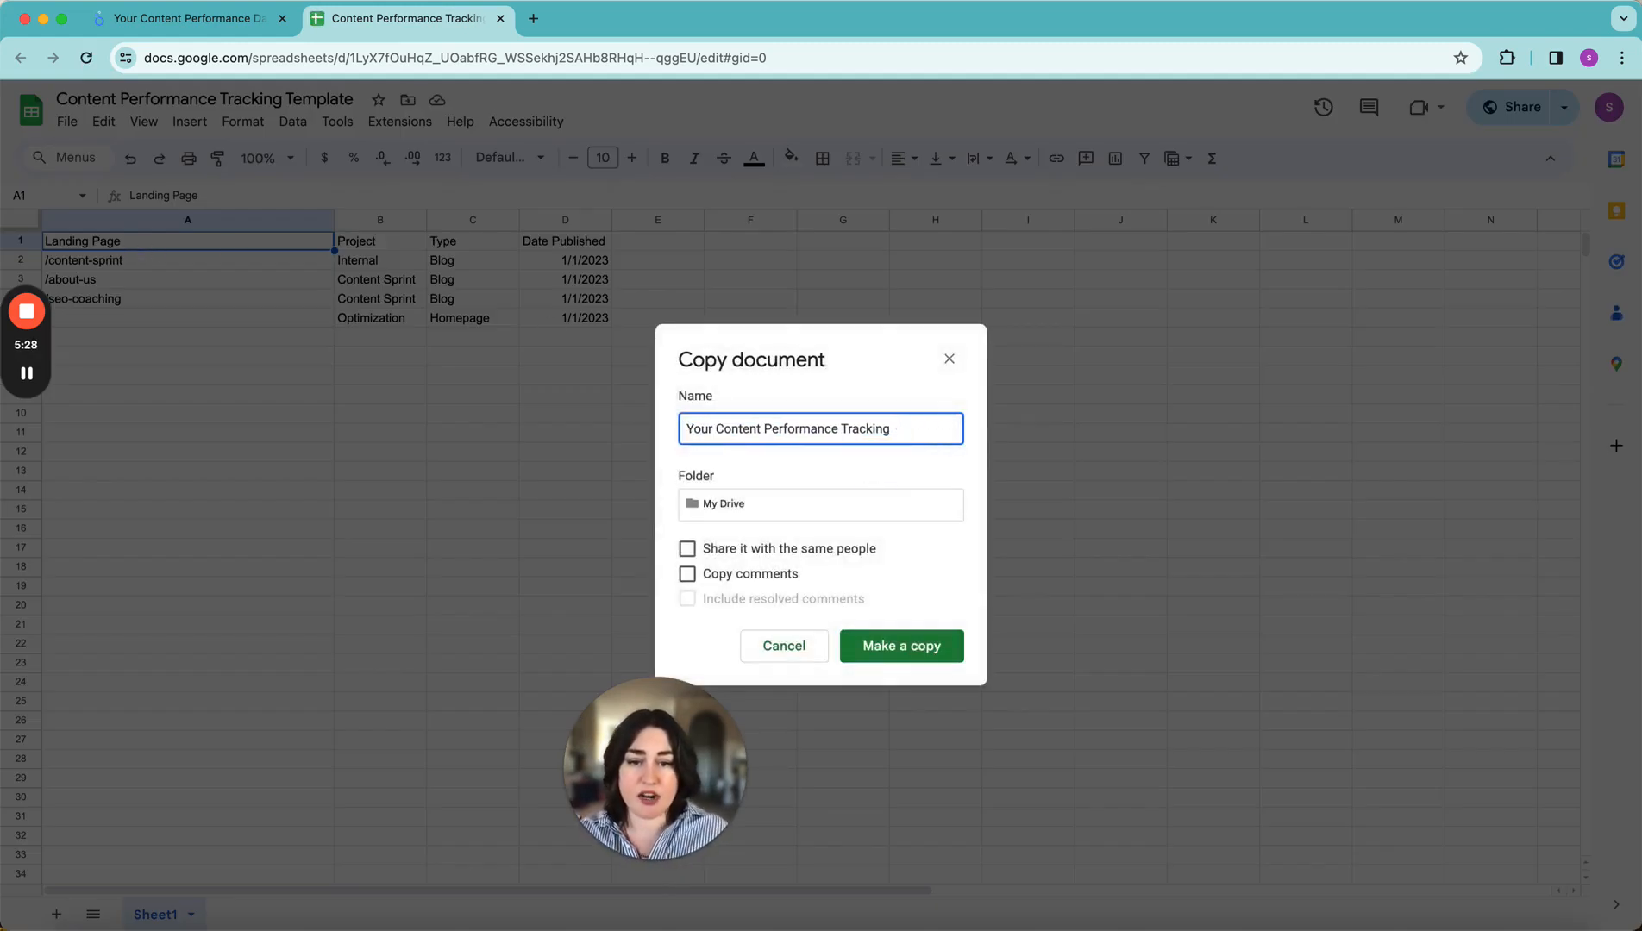
pyautogui.click(910, 645)
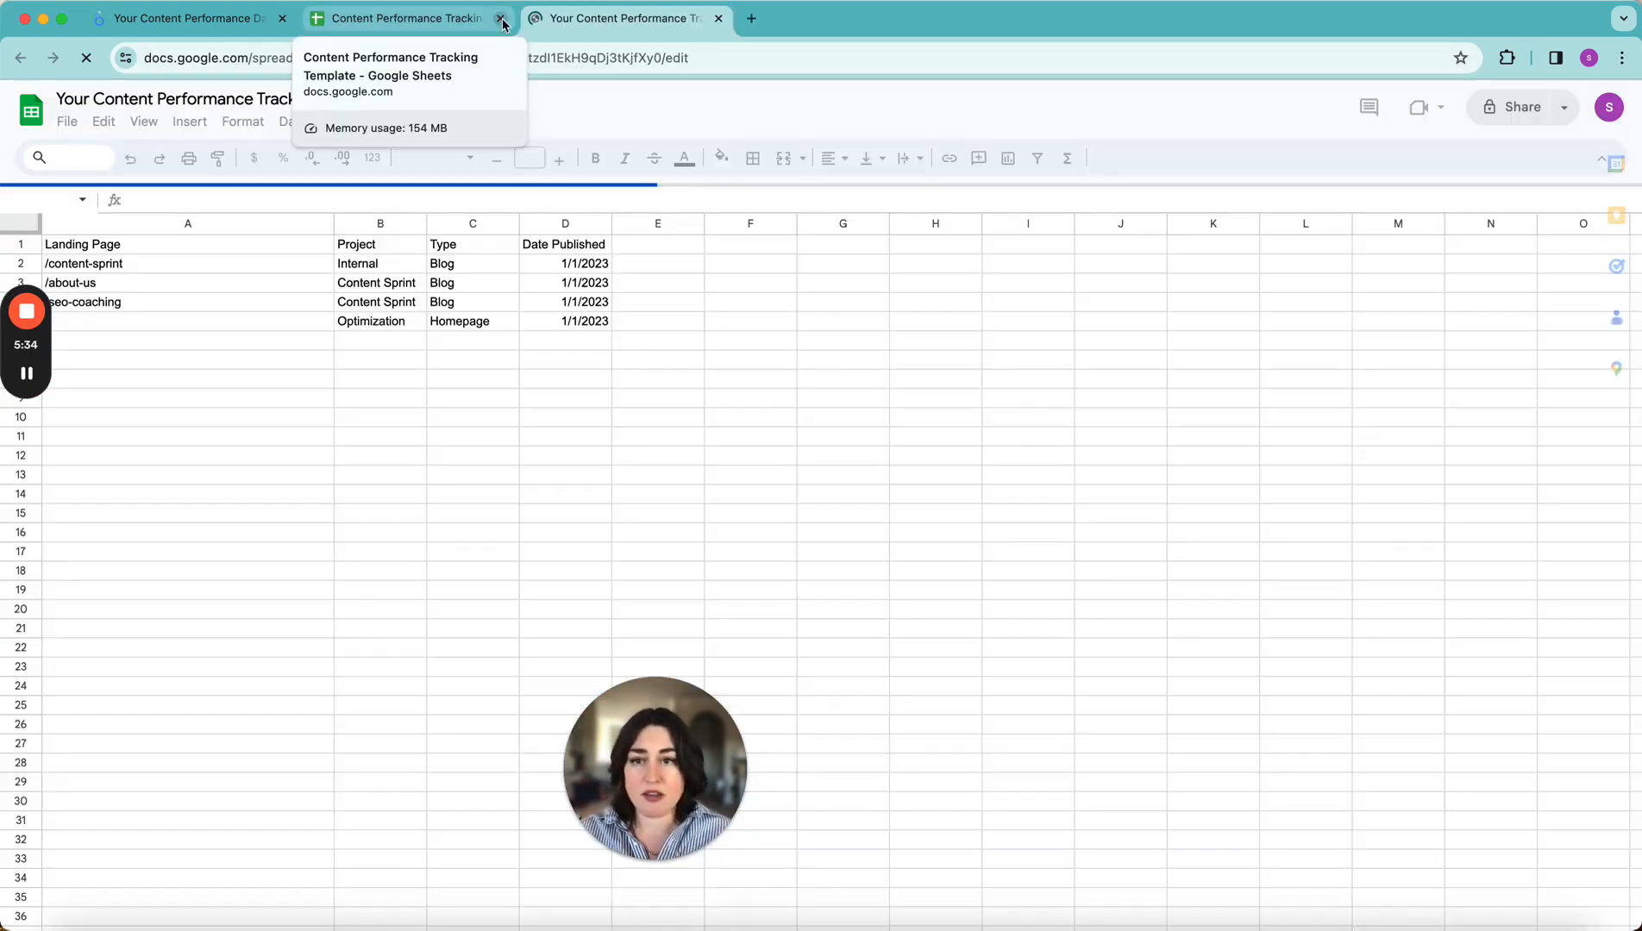
pyautogui.click(500, 18)
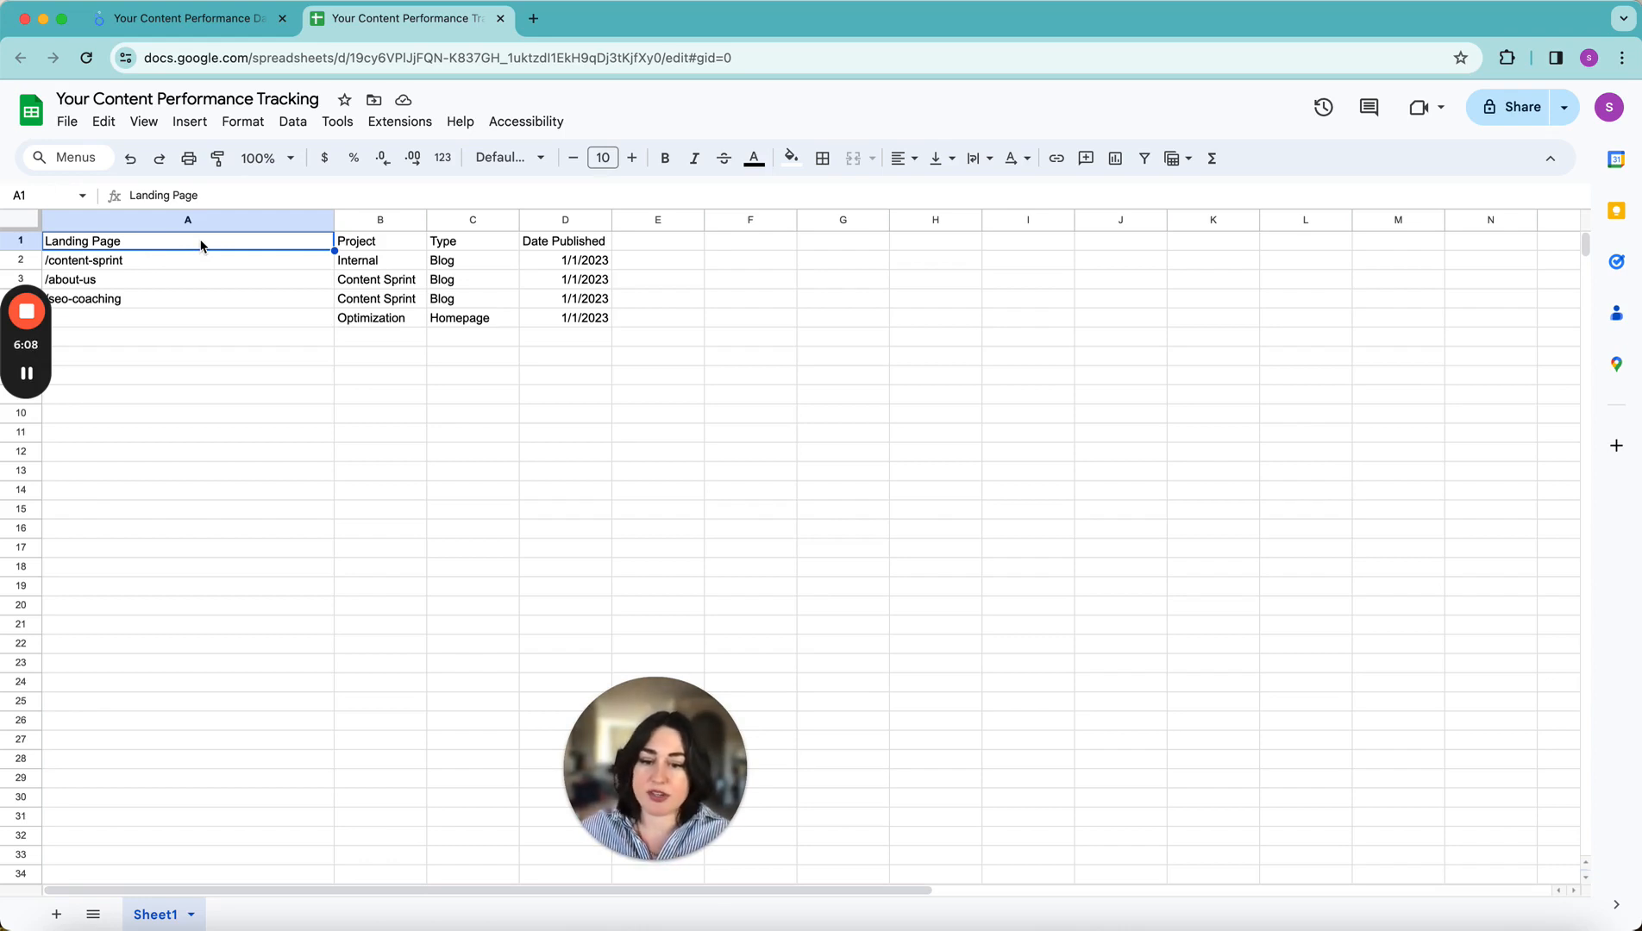
# Step: Examine the sample landing pages in the copied tracker and how the Project and Type columns categorize them
pyautogui.moveTo(190, 260); pyautogui.dragTo(192, 294)
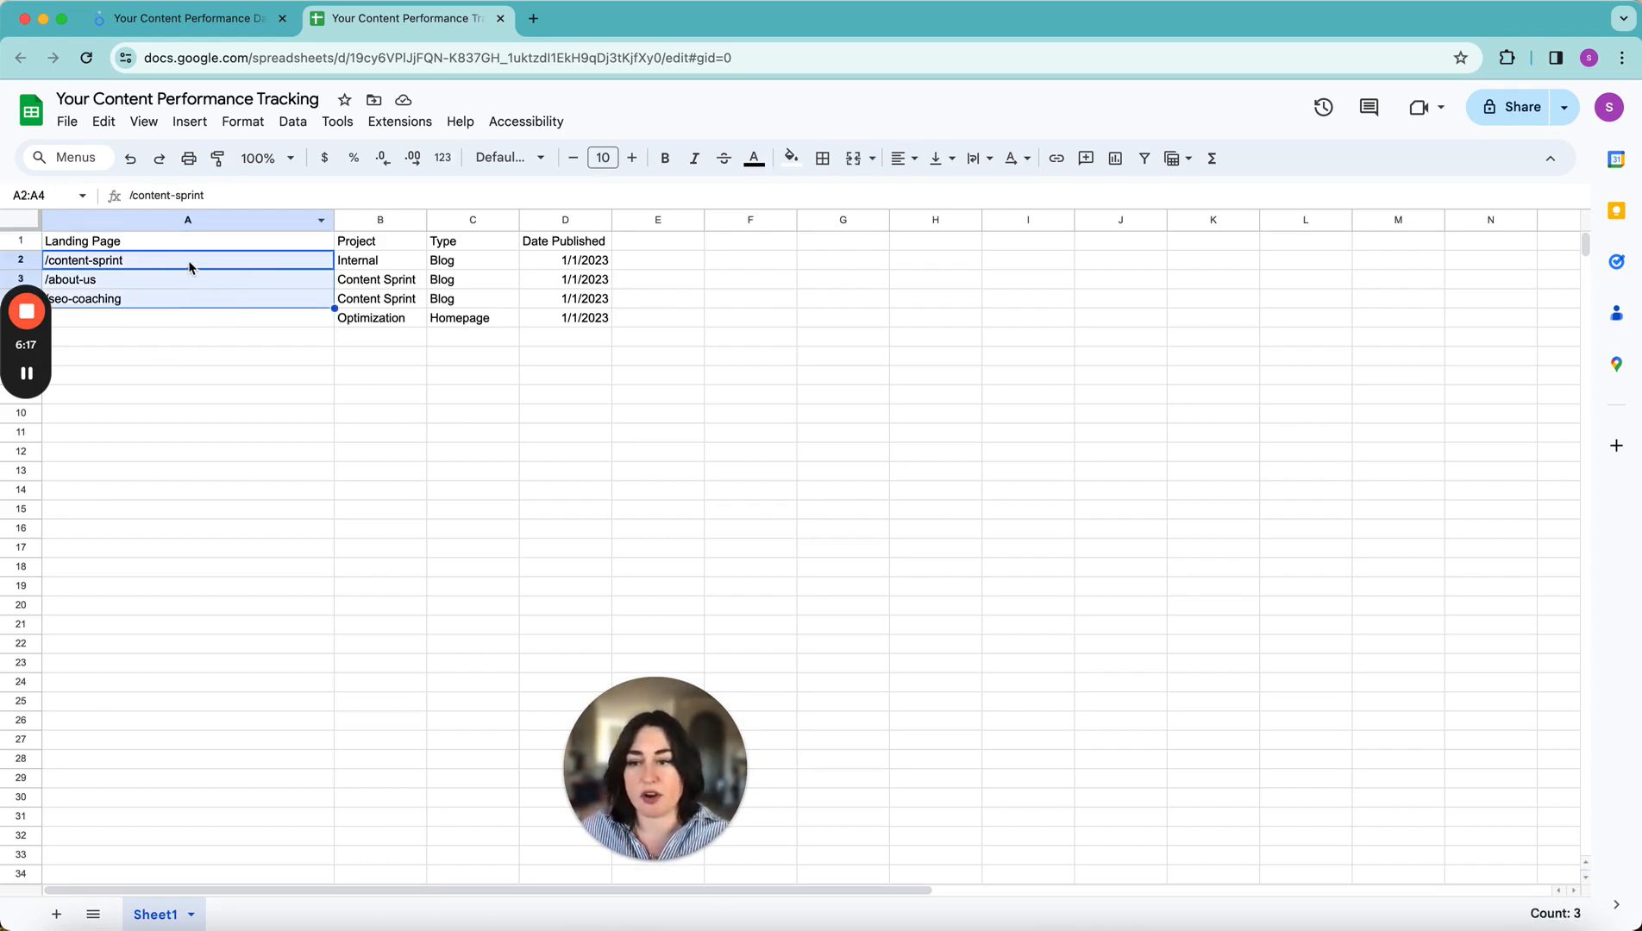
pyautogui.click(222, 398)
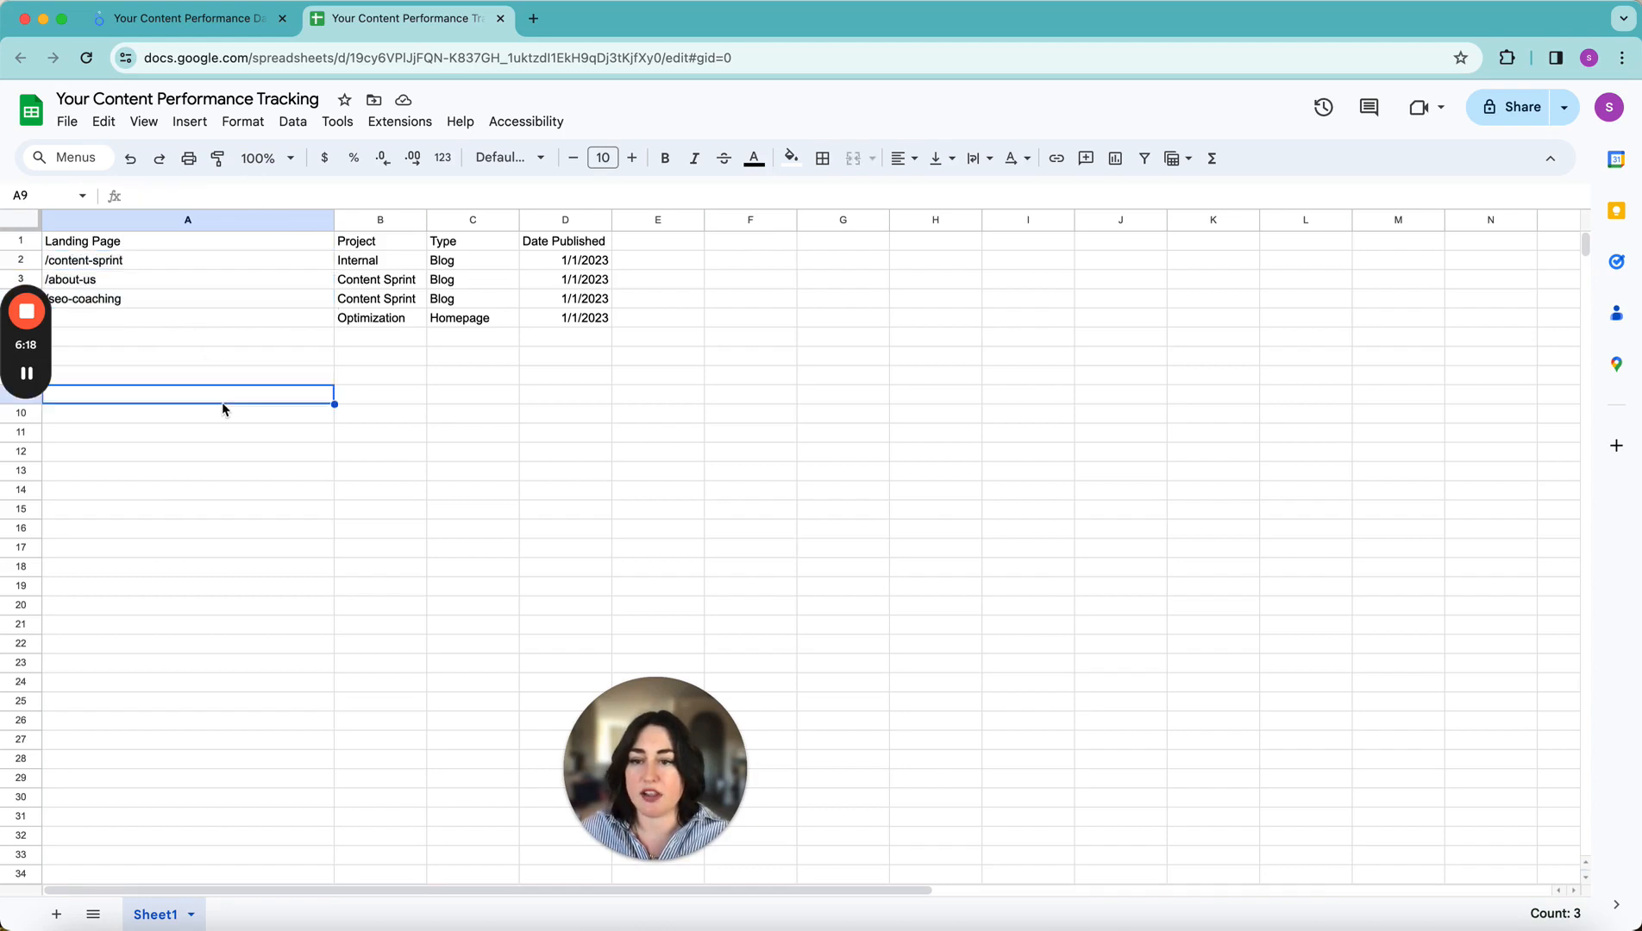
pyautogui.click(407, 263)
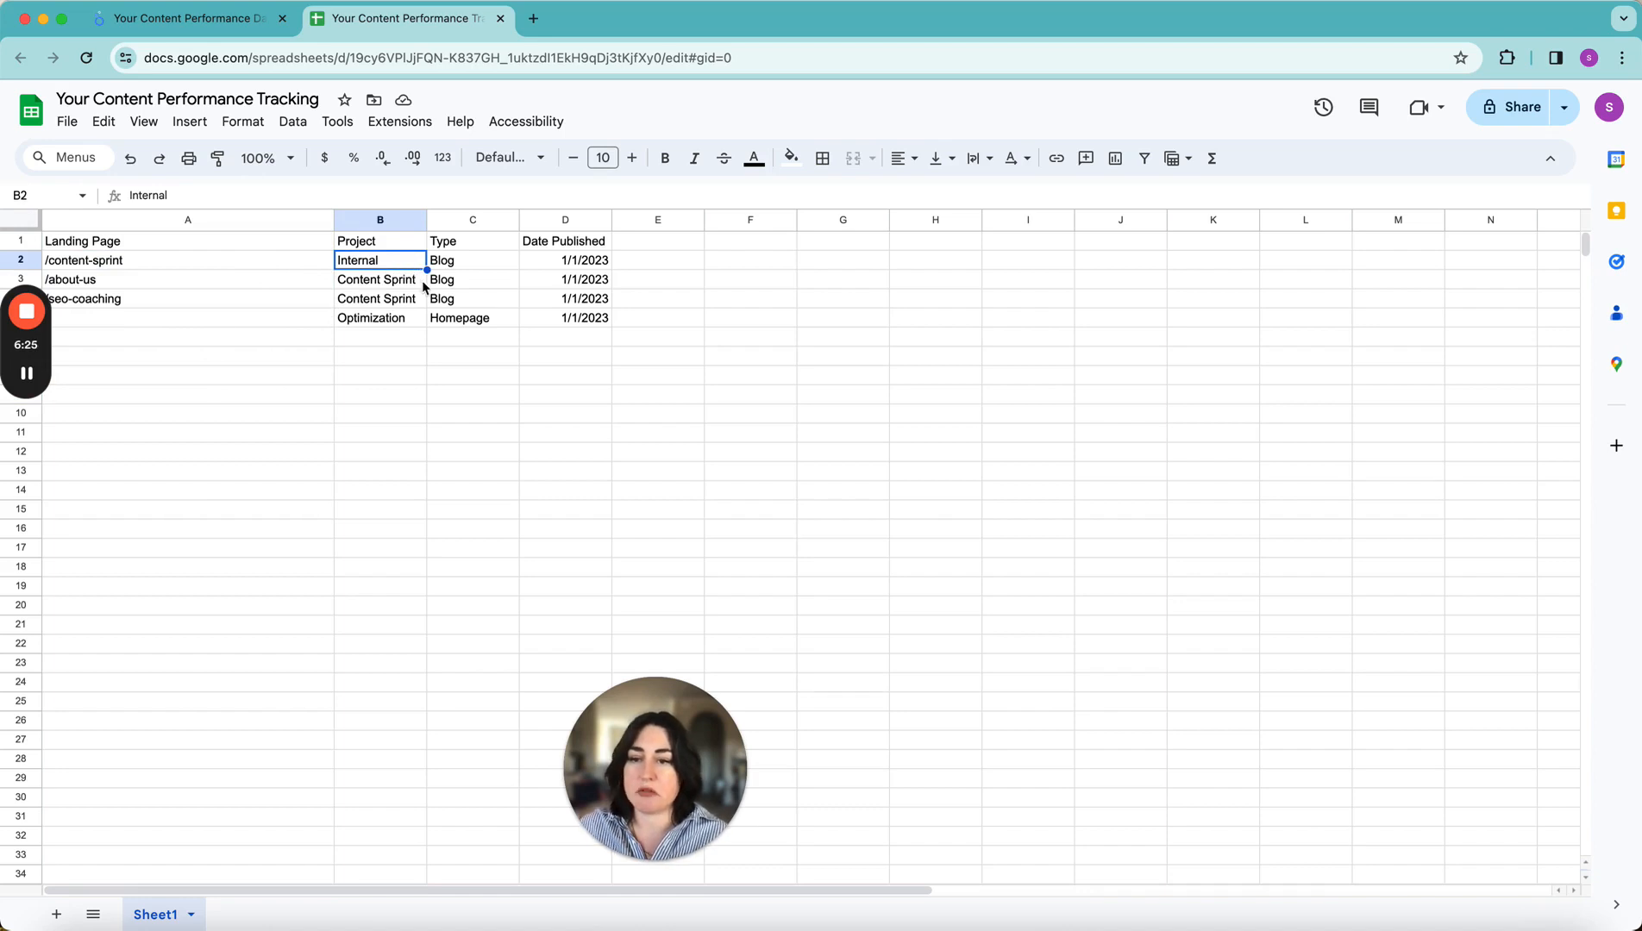
pyautogui.click(278, 323)
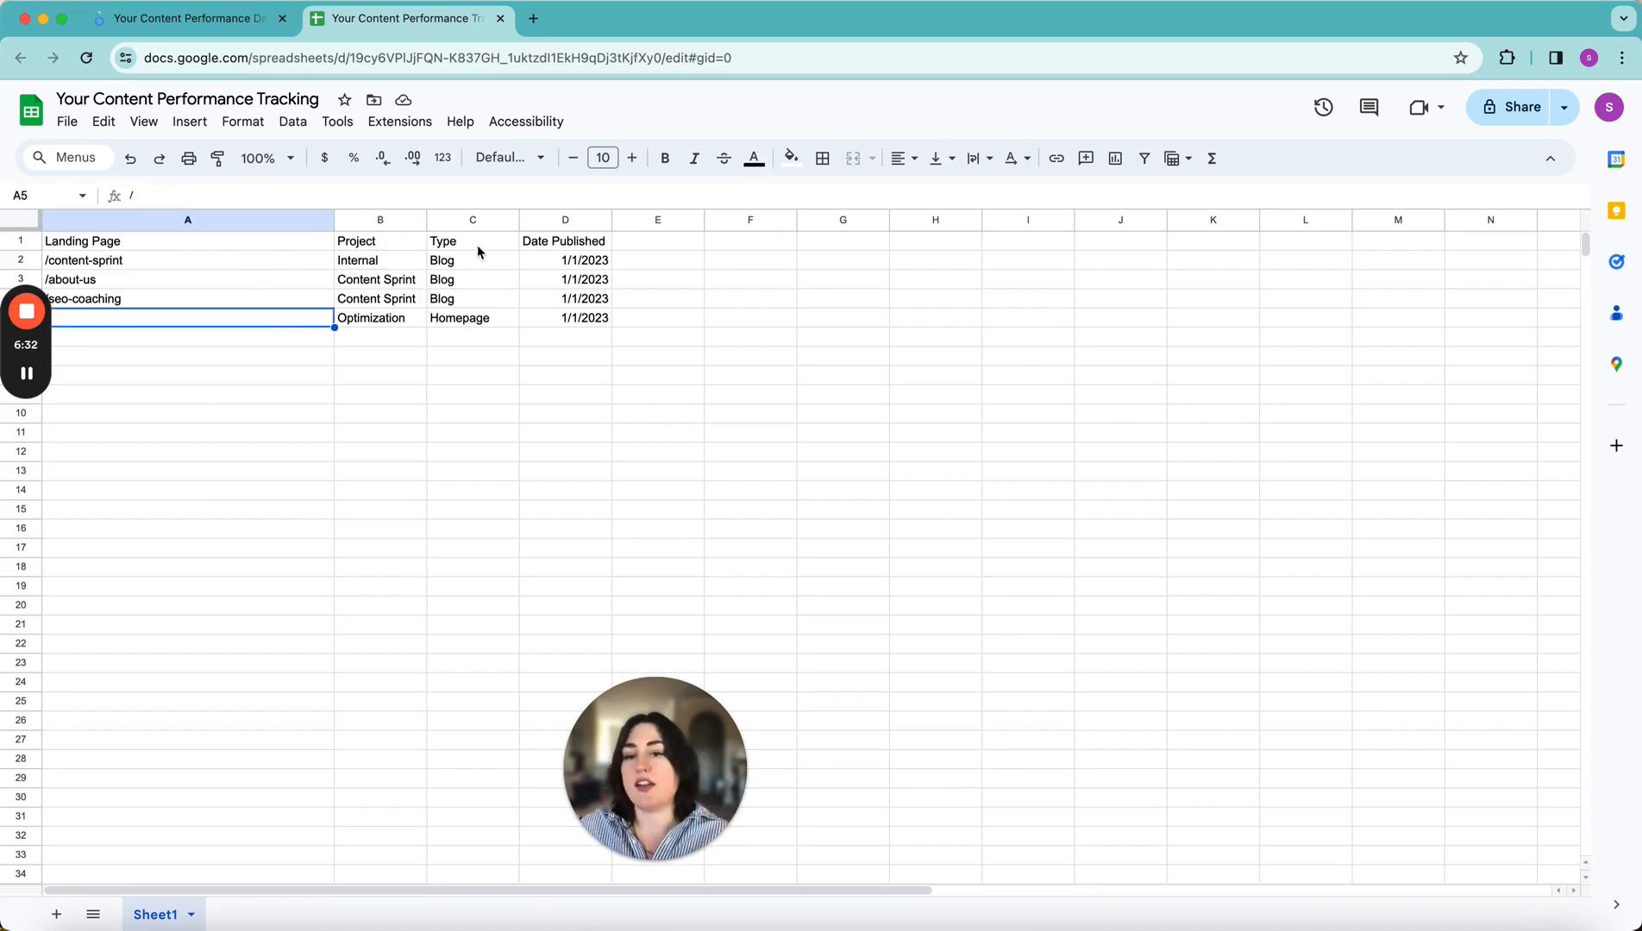
pyautogui.moveTo(477, 259); pyautogui.dragTo(484, 322)
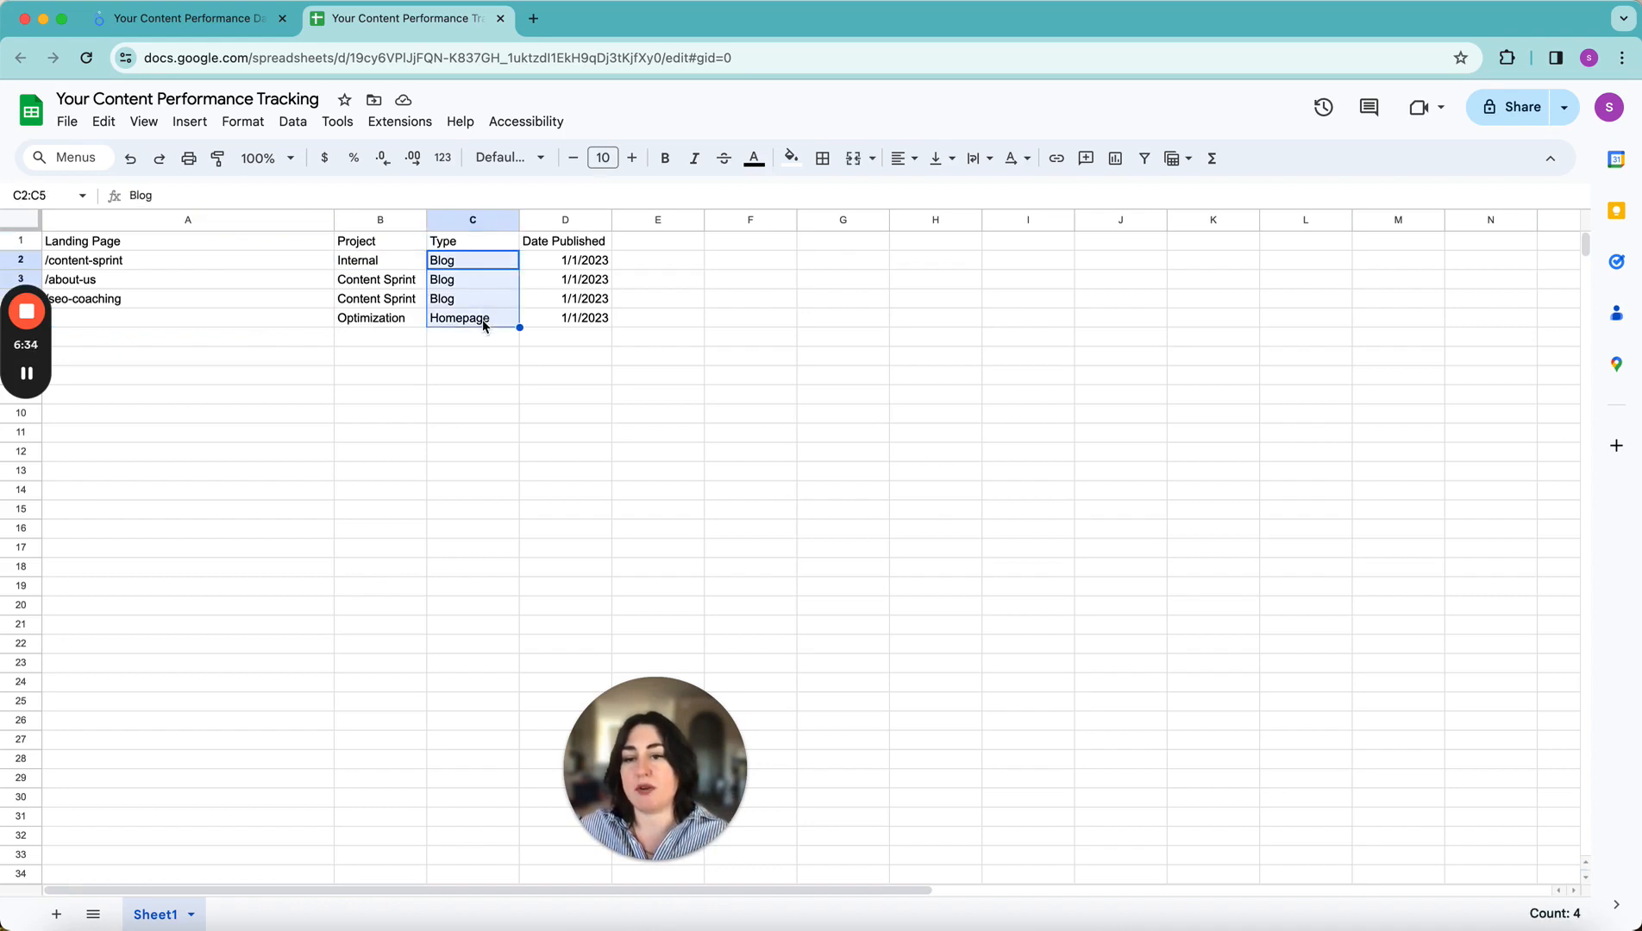
pyautogui.click(504, 356)
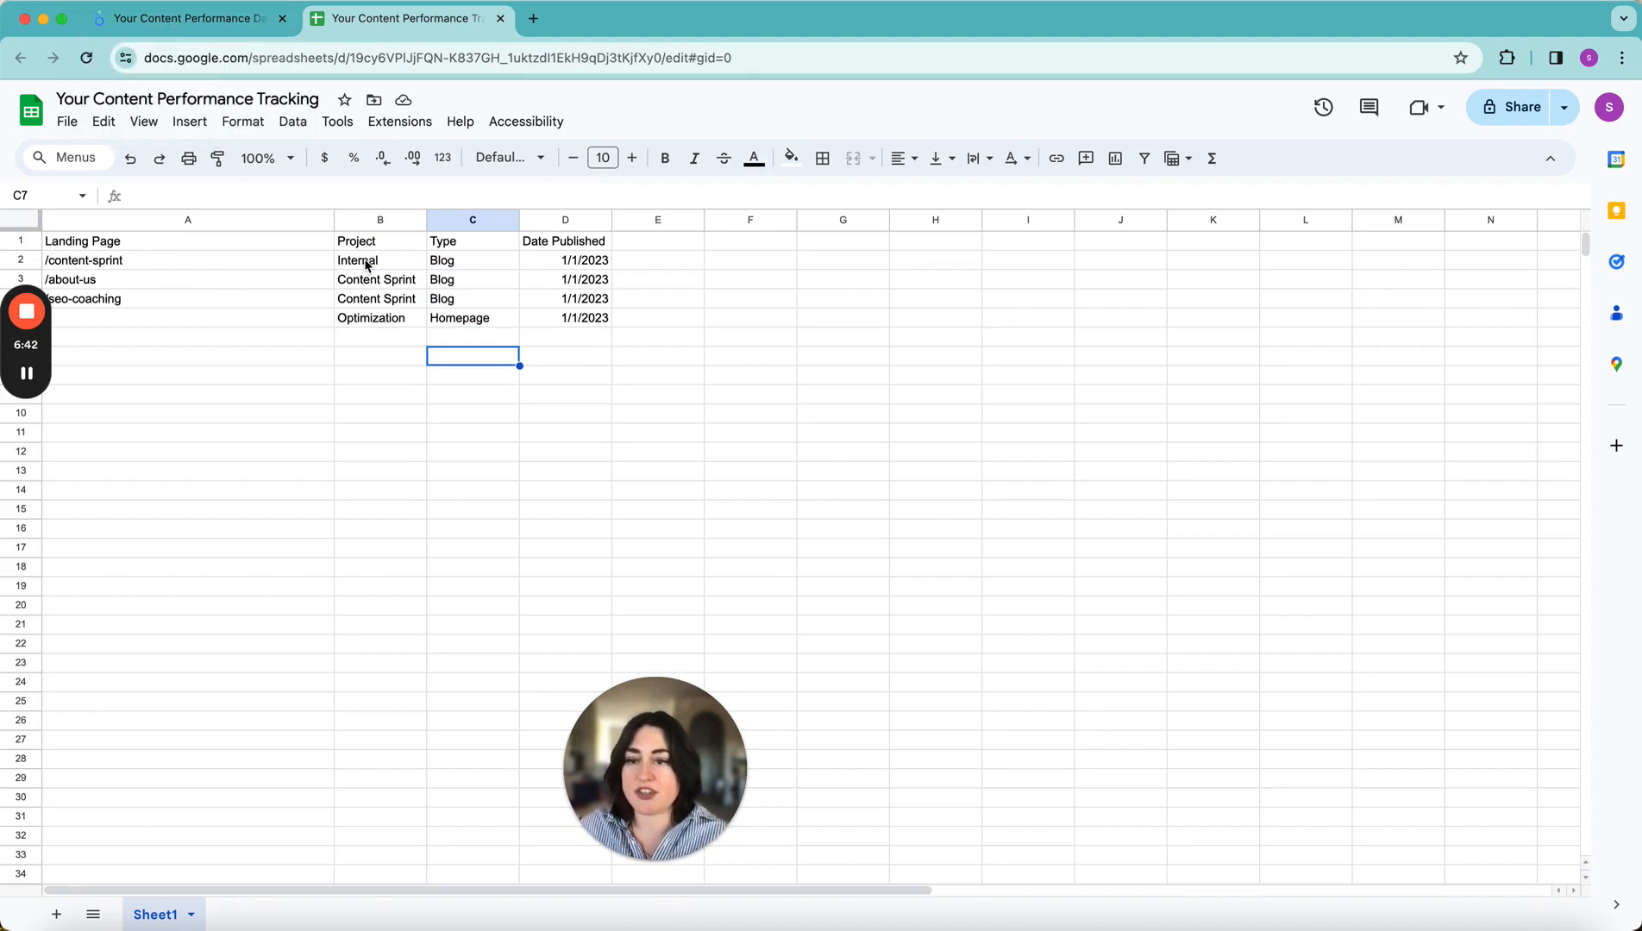
pyautogui.moveTo(367, 261); pyautogui.dragTo(435, 322)
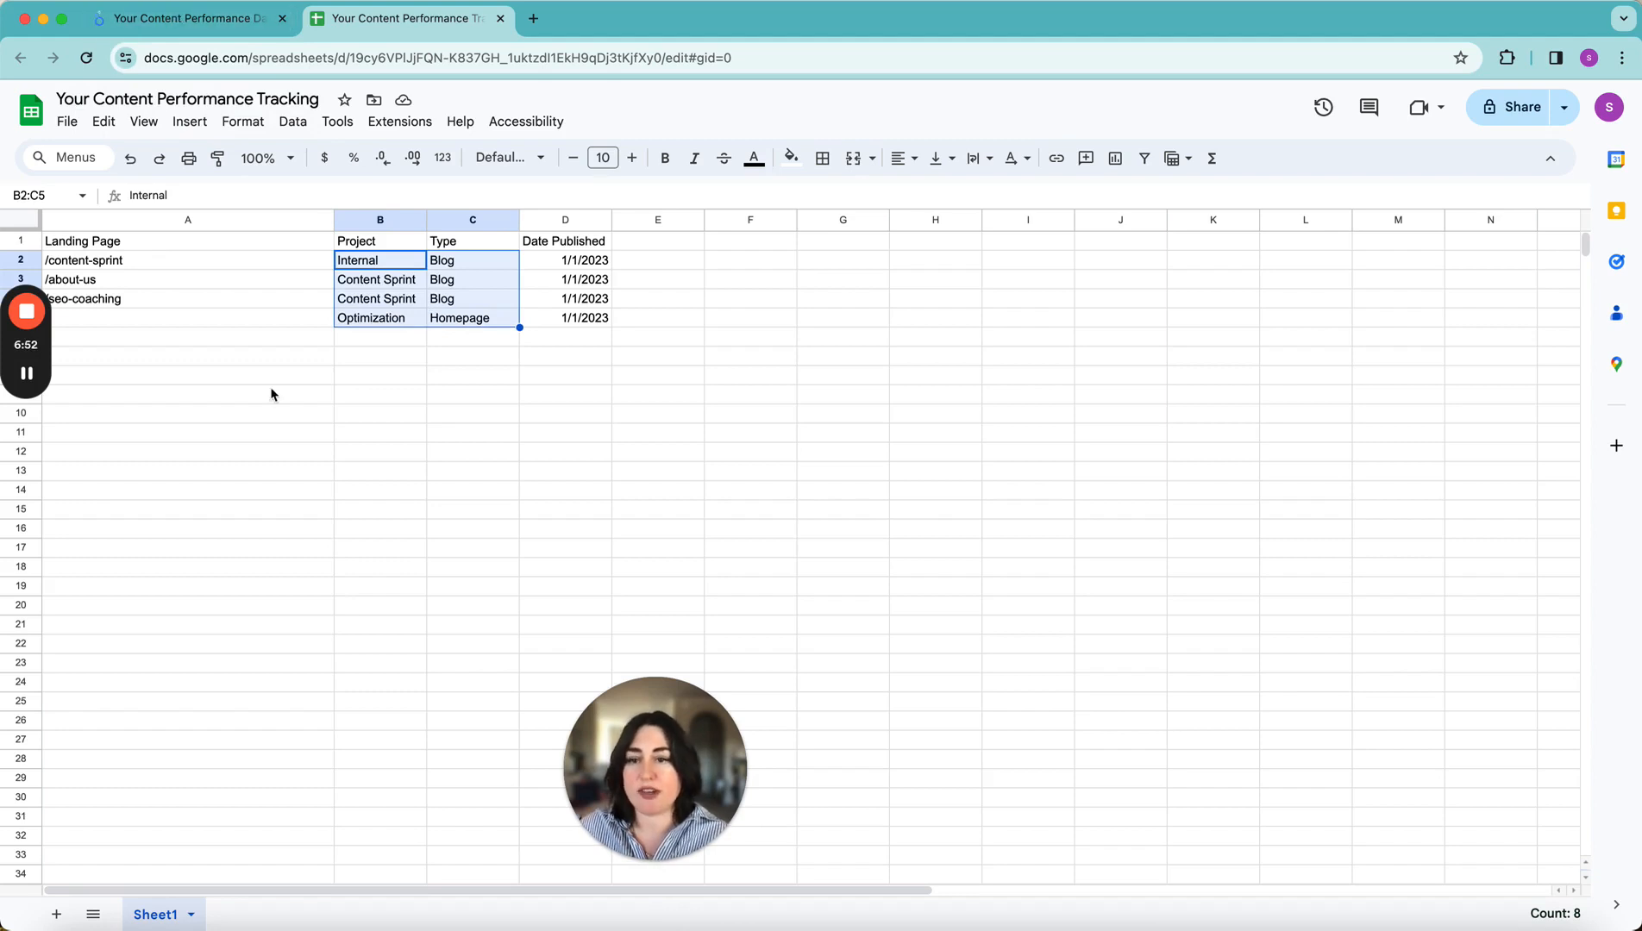
pyautogui.click(267, 394)
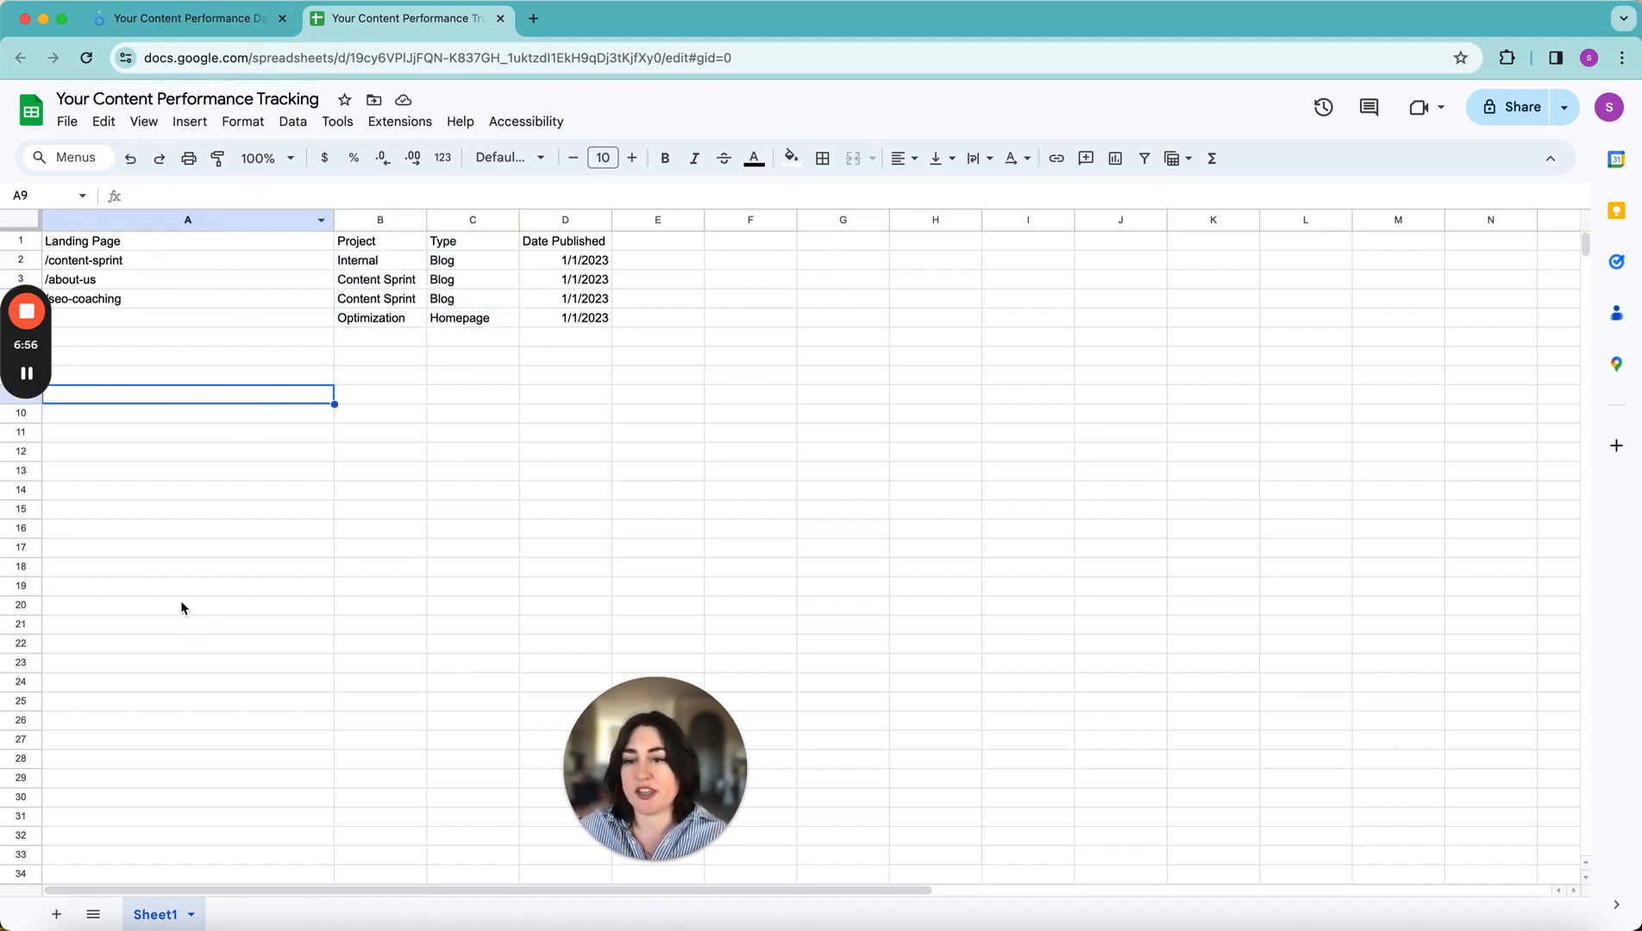
# Step: Return to the Looker Studio report and reconnect its SEO Tracker data source to the owned copy, Your Content Performance Tracking
pyautogui.click(175, 21)
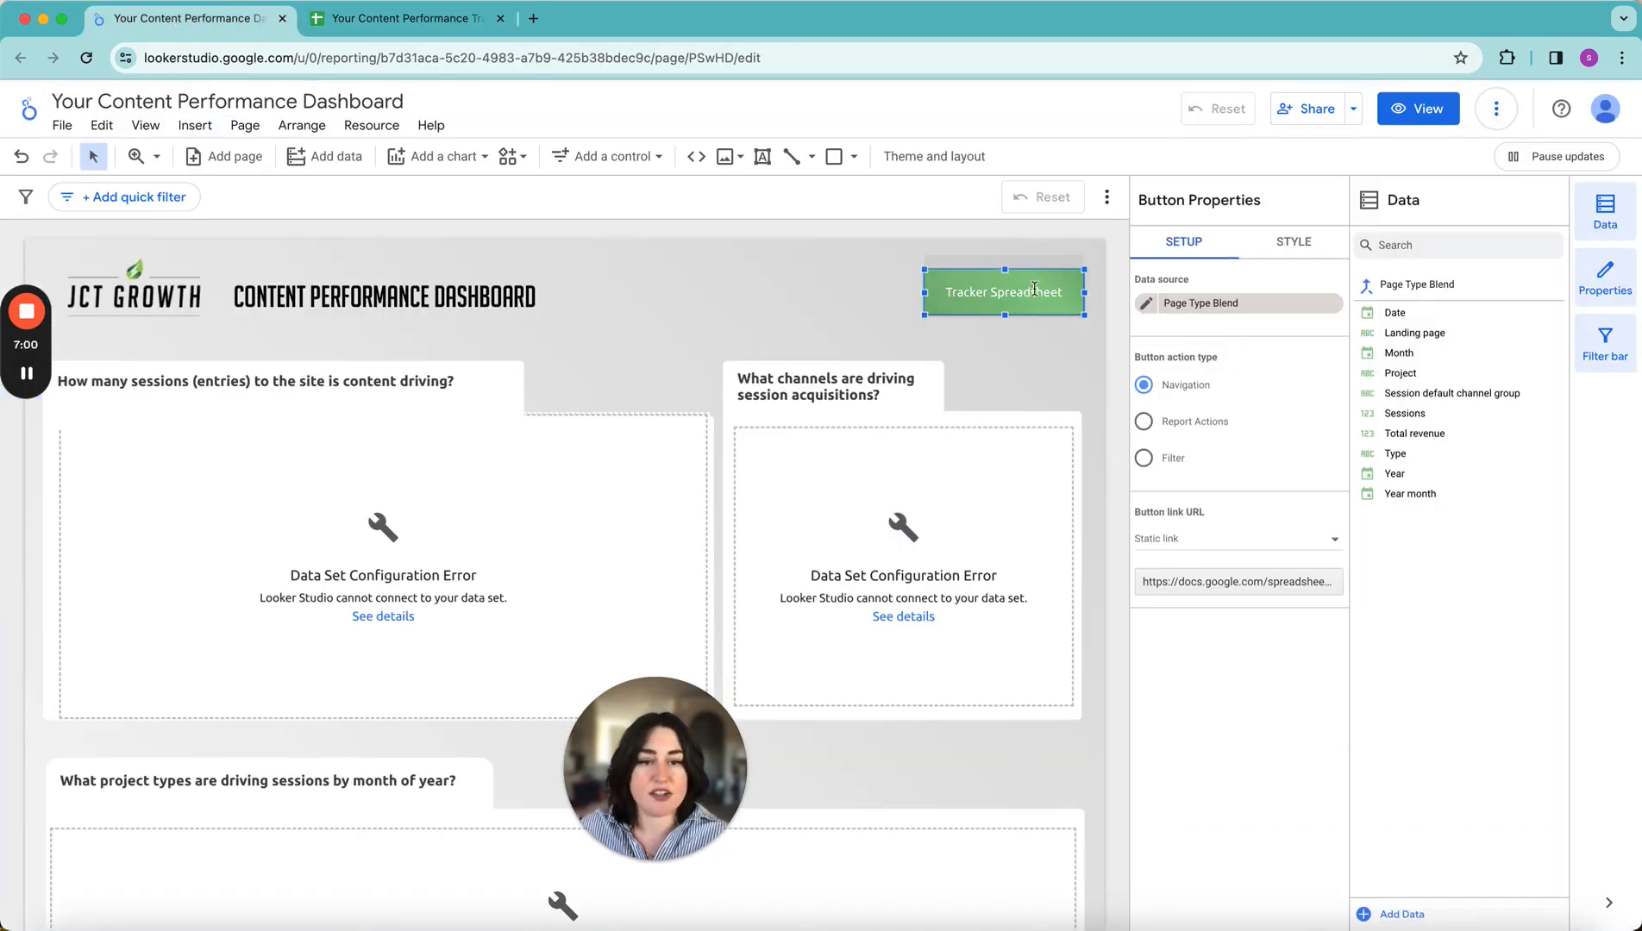
pyautogui.click(1604, 214)
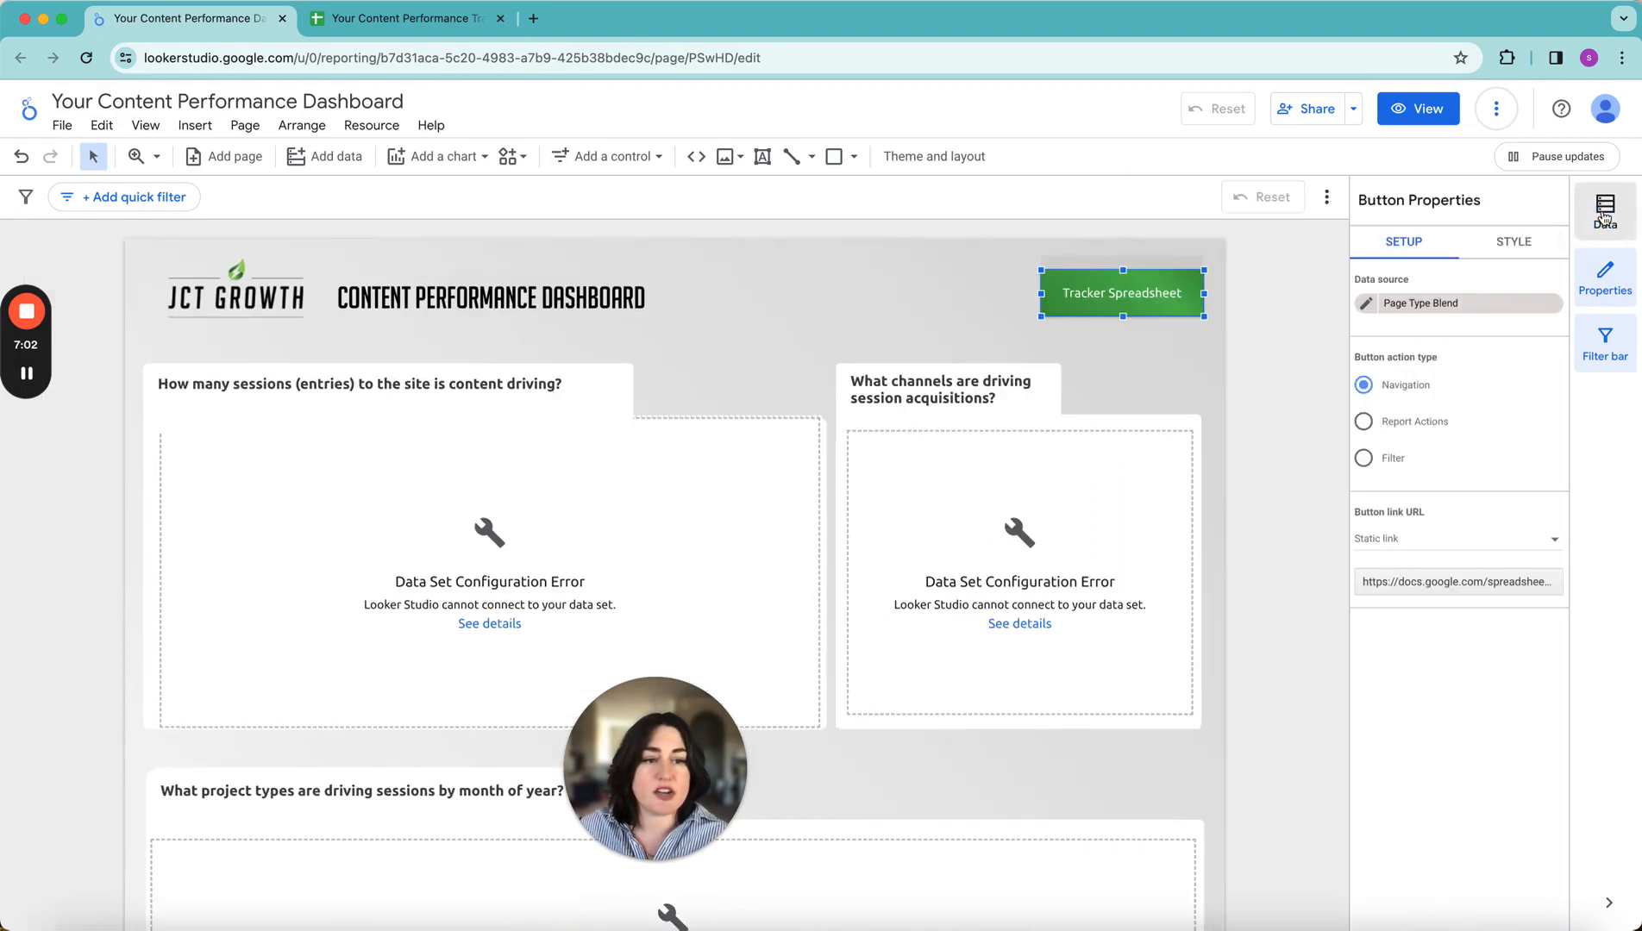
pyautogui.click(376, 125)
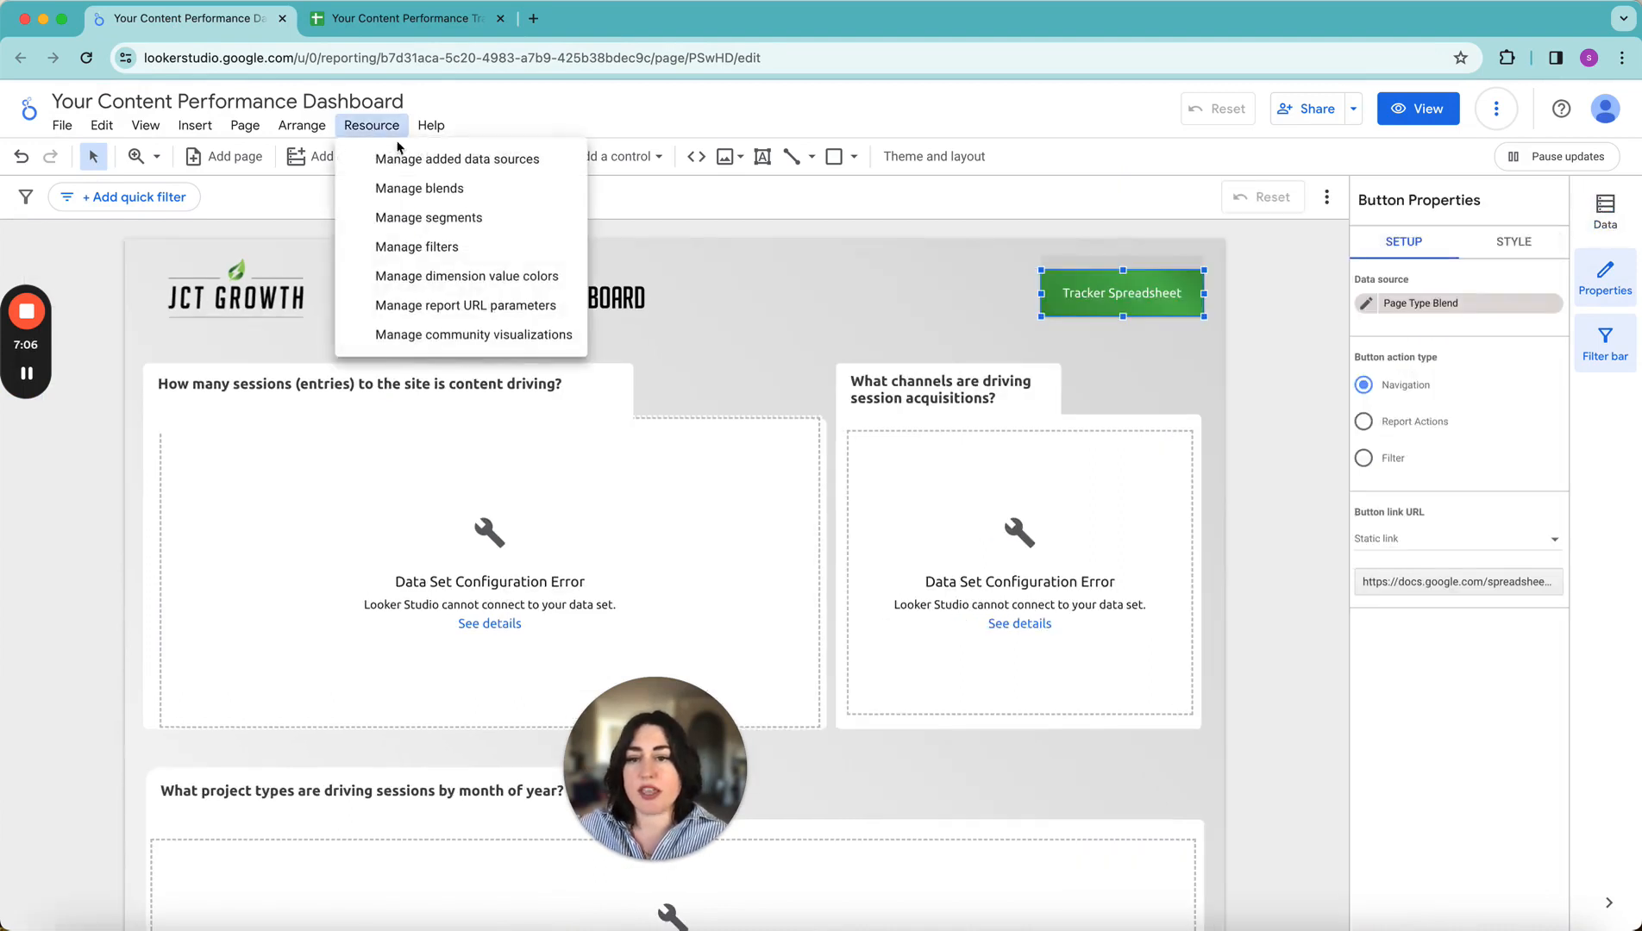
pyautogui.click(415, 158)
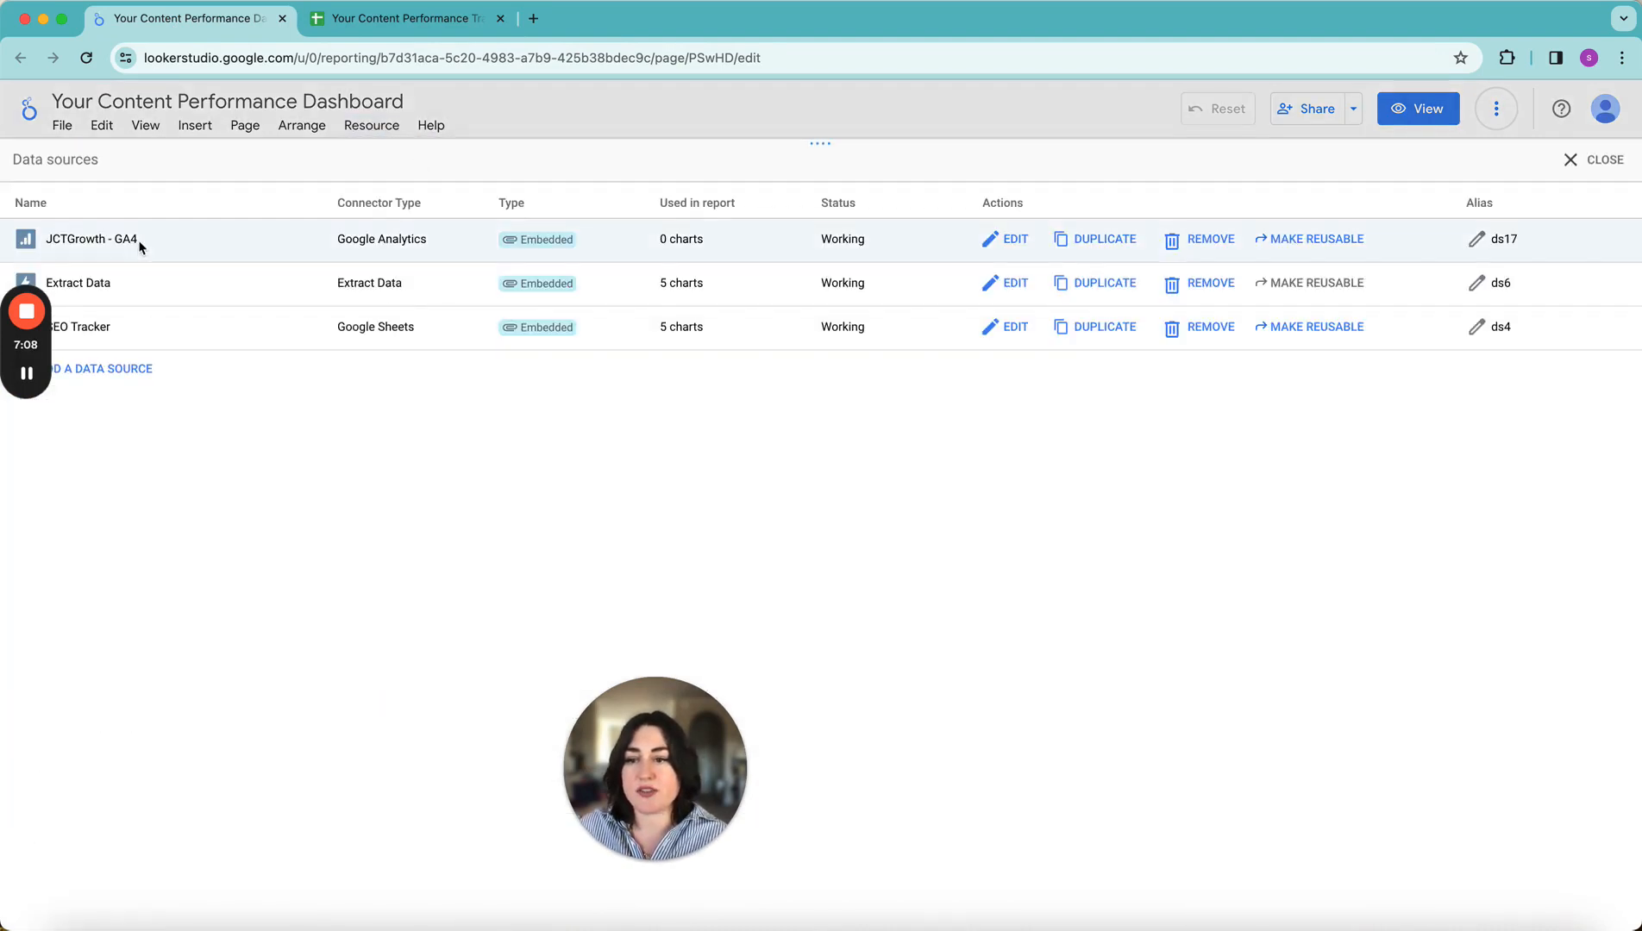
pyautogui.click(1014, 332)
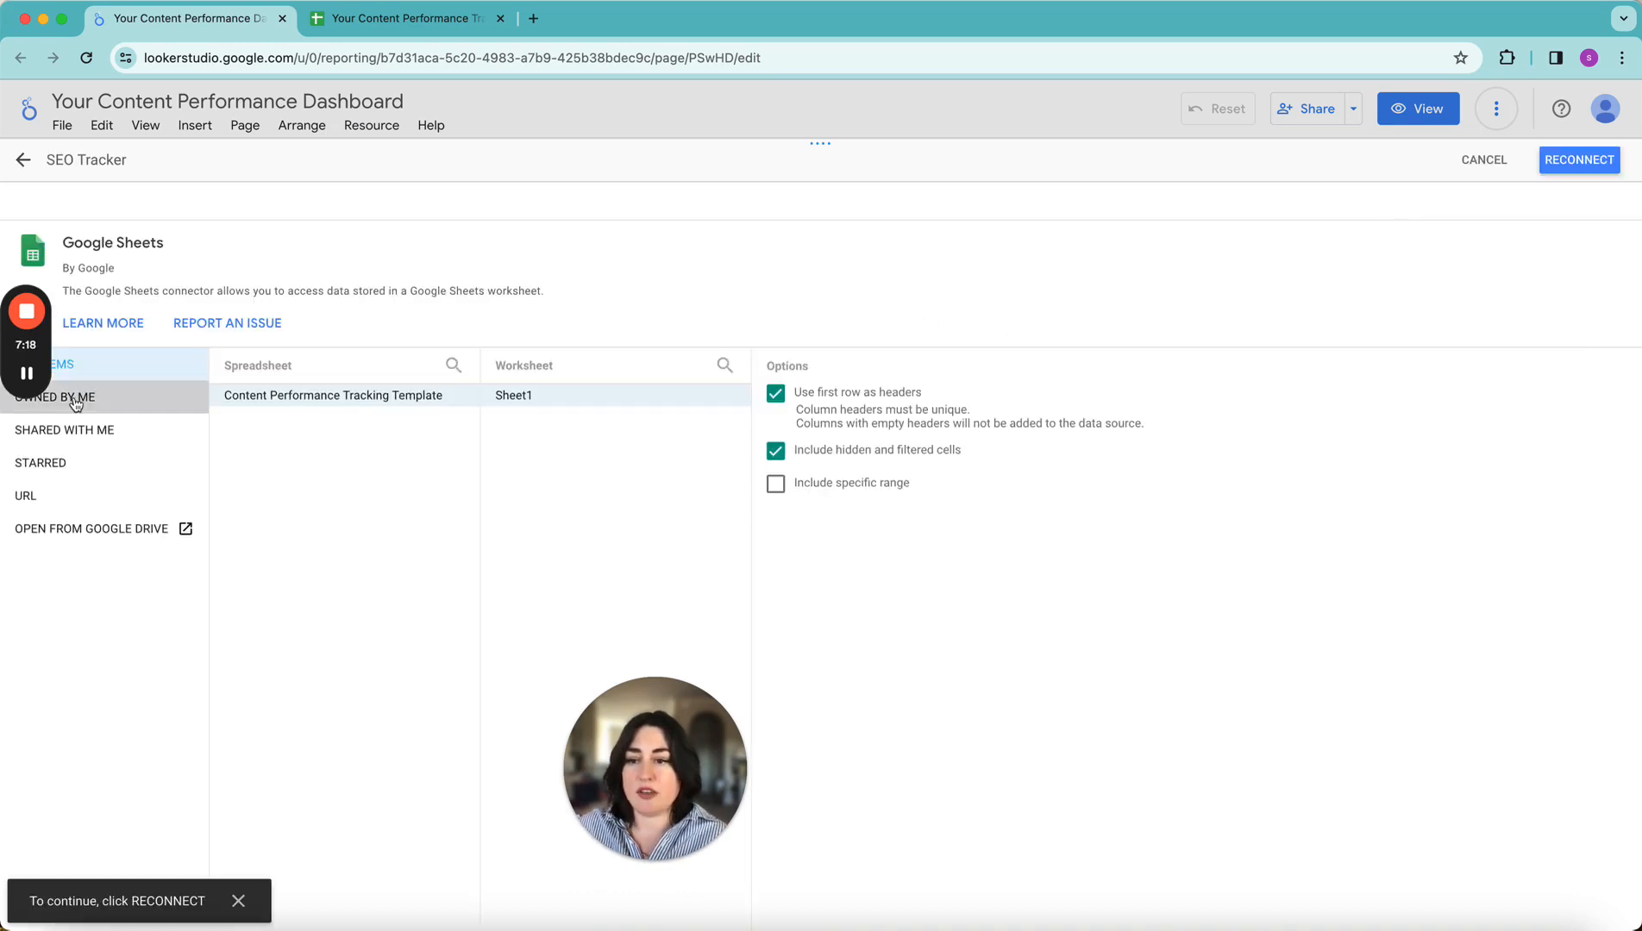
pyautogui.click(75, 398)
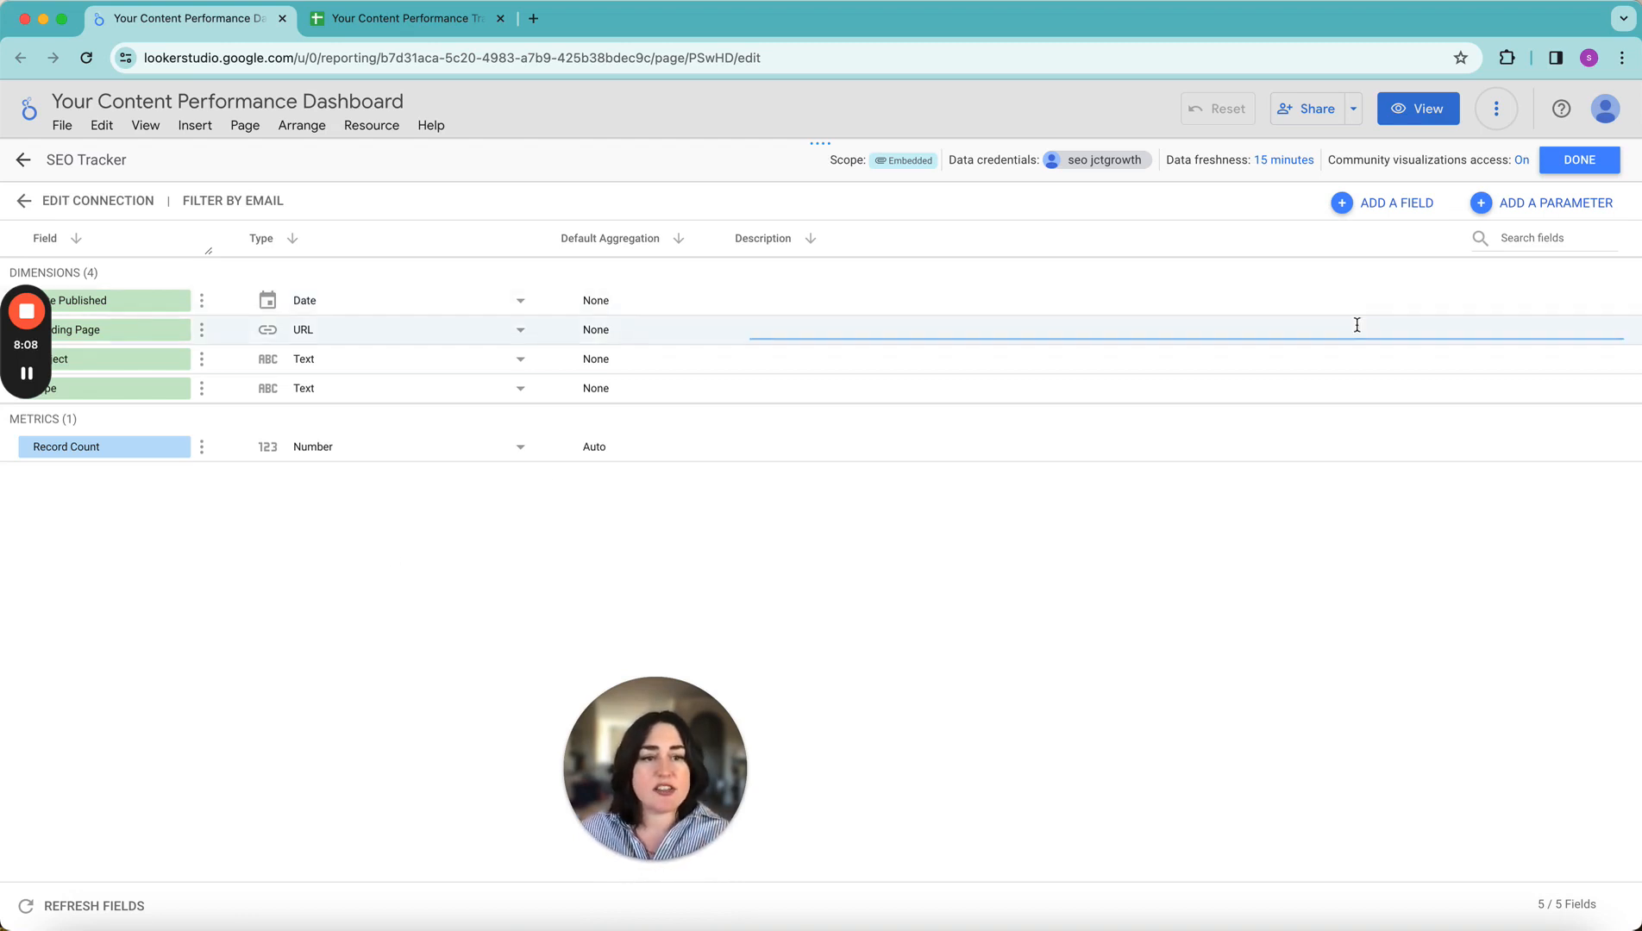
pyautogui.click(1578, 160)
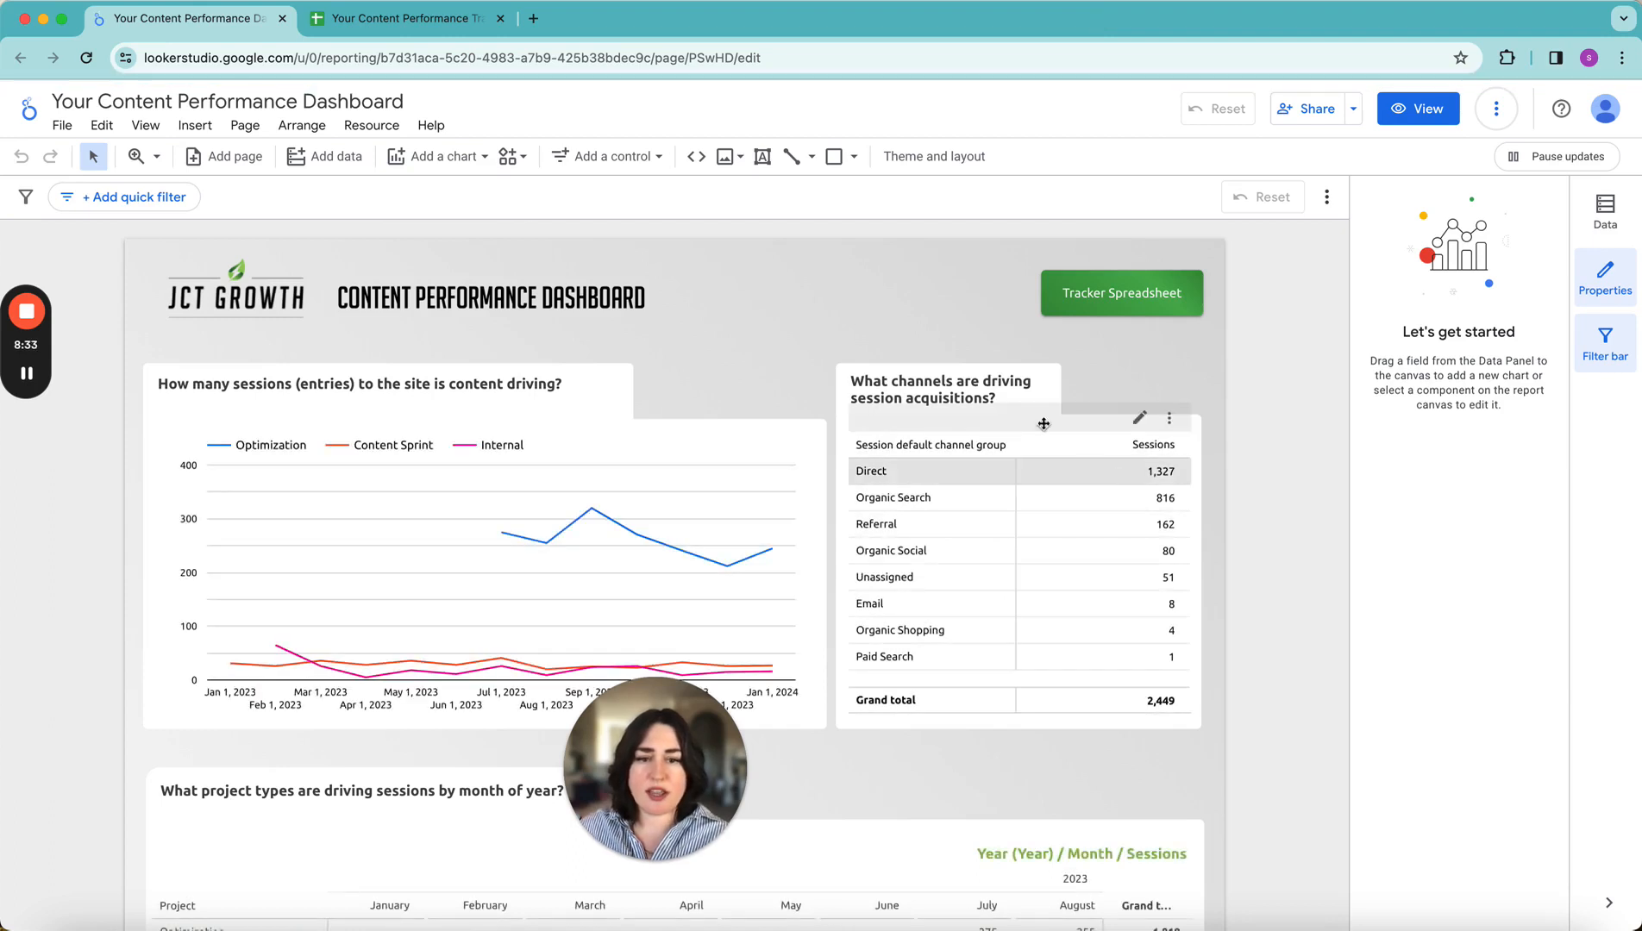
# Step: Open the report's Page Type Blend to examine how Extract Data and SEO Tracker are joined, and close it without changes
pyautogui.click(1600, 209)
pyautogui.click(371, 125)
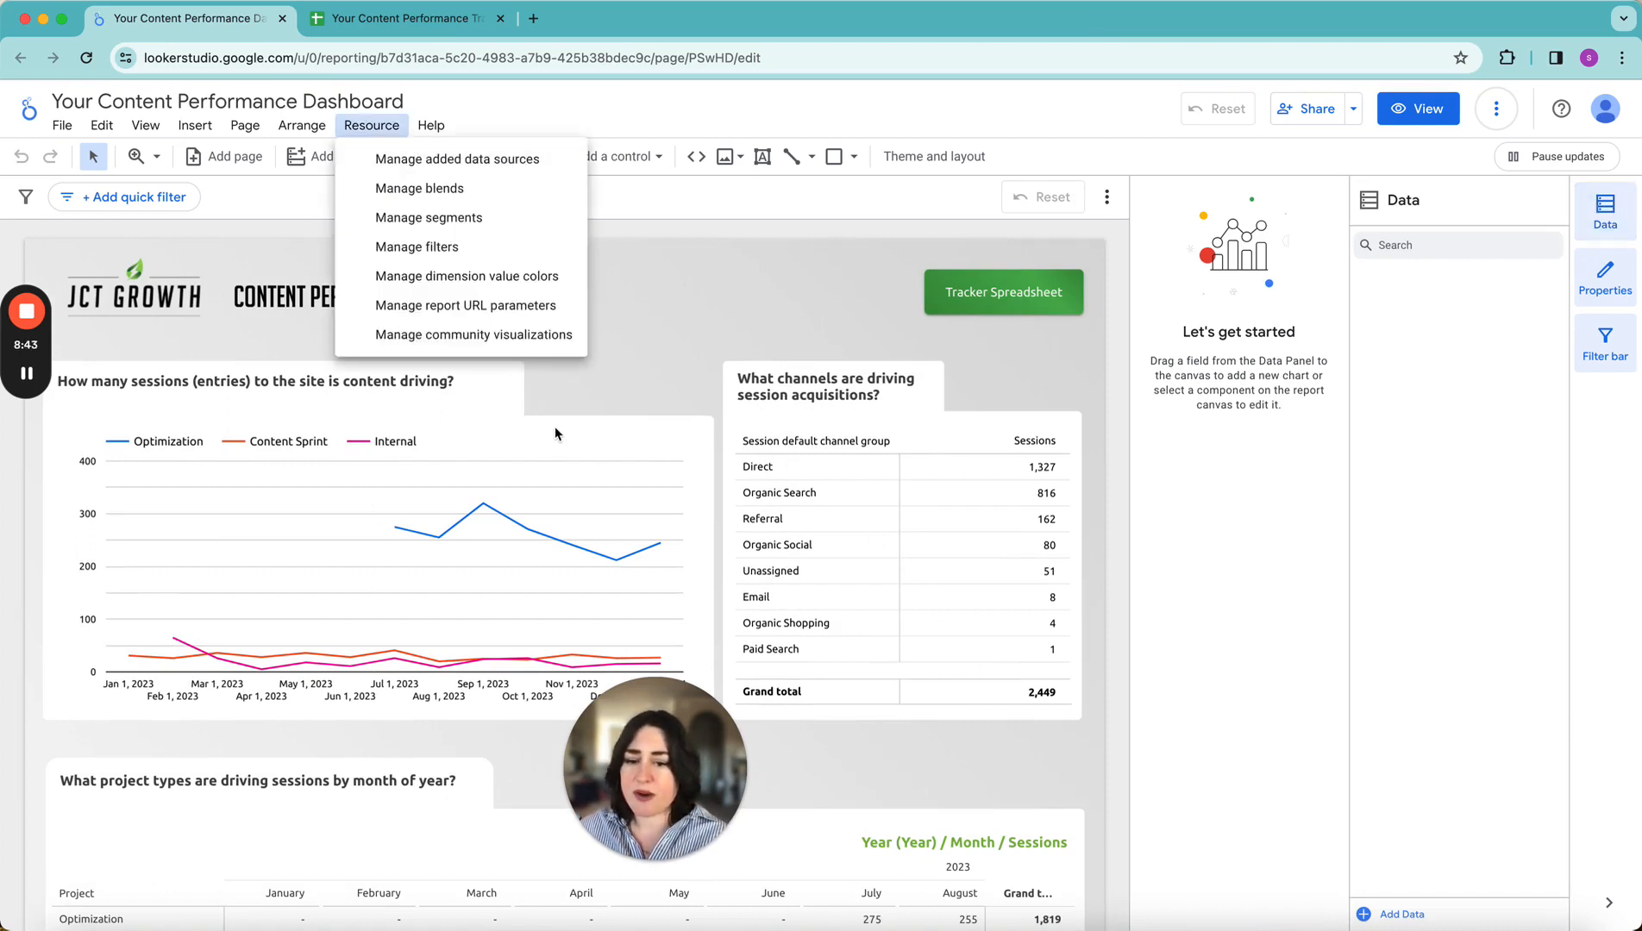
pyautogui.click(402, 159)
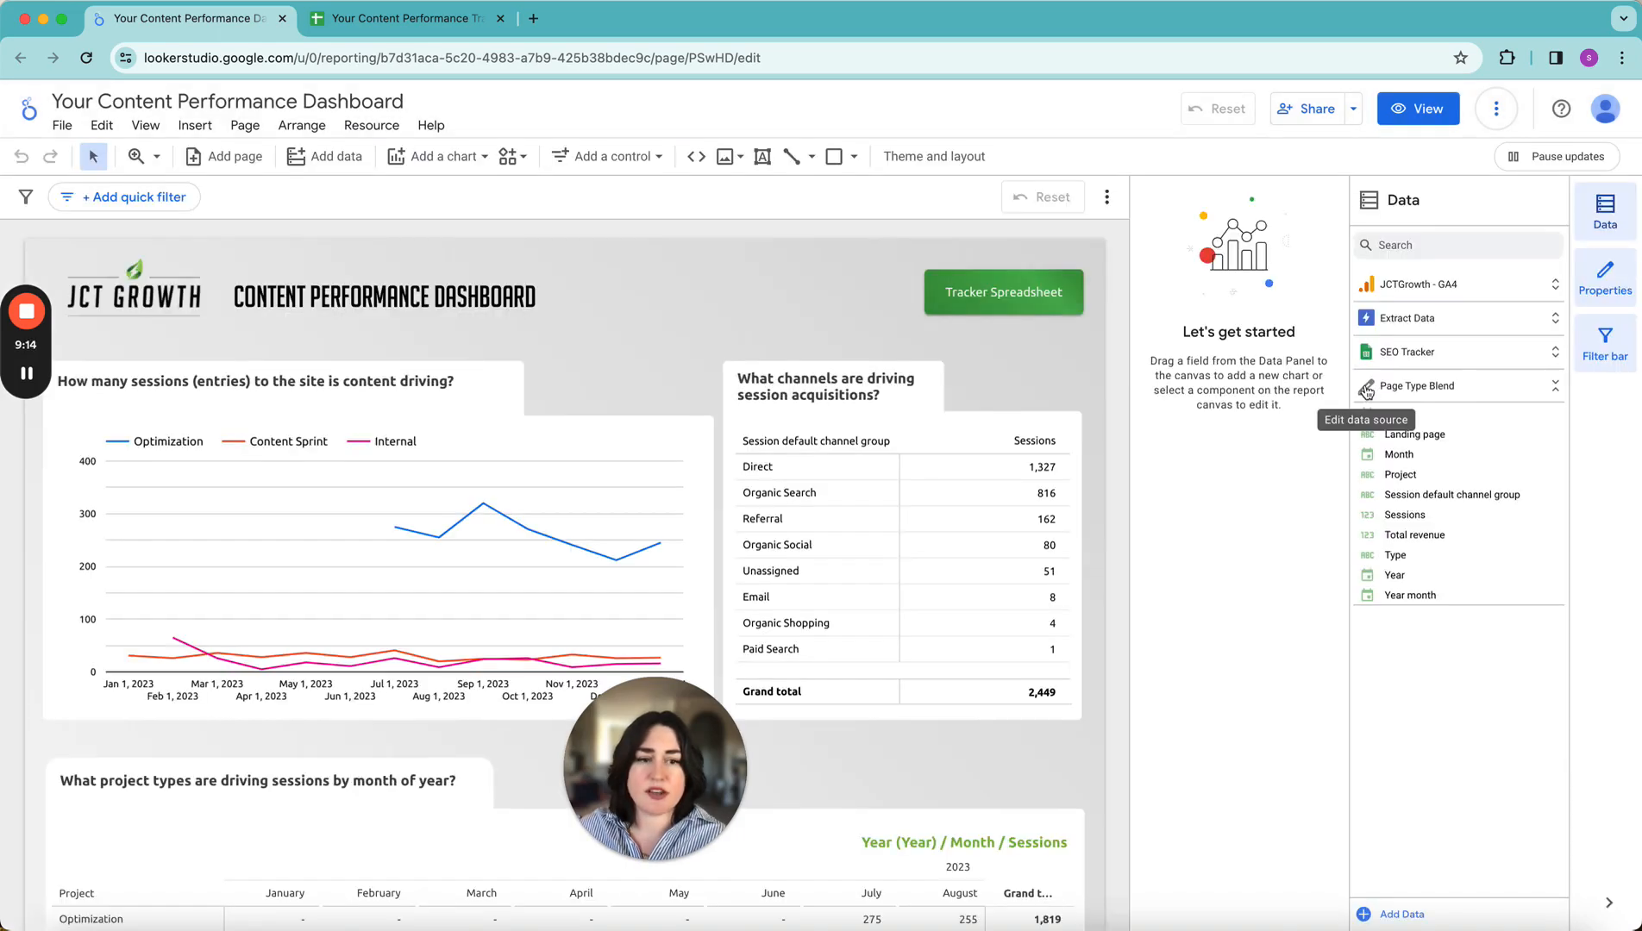
pyautogui.click(1366, 392)
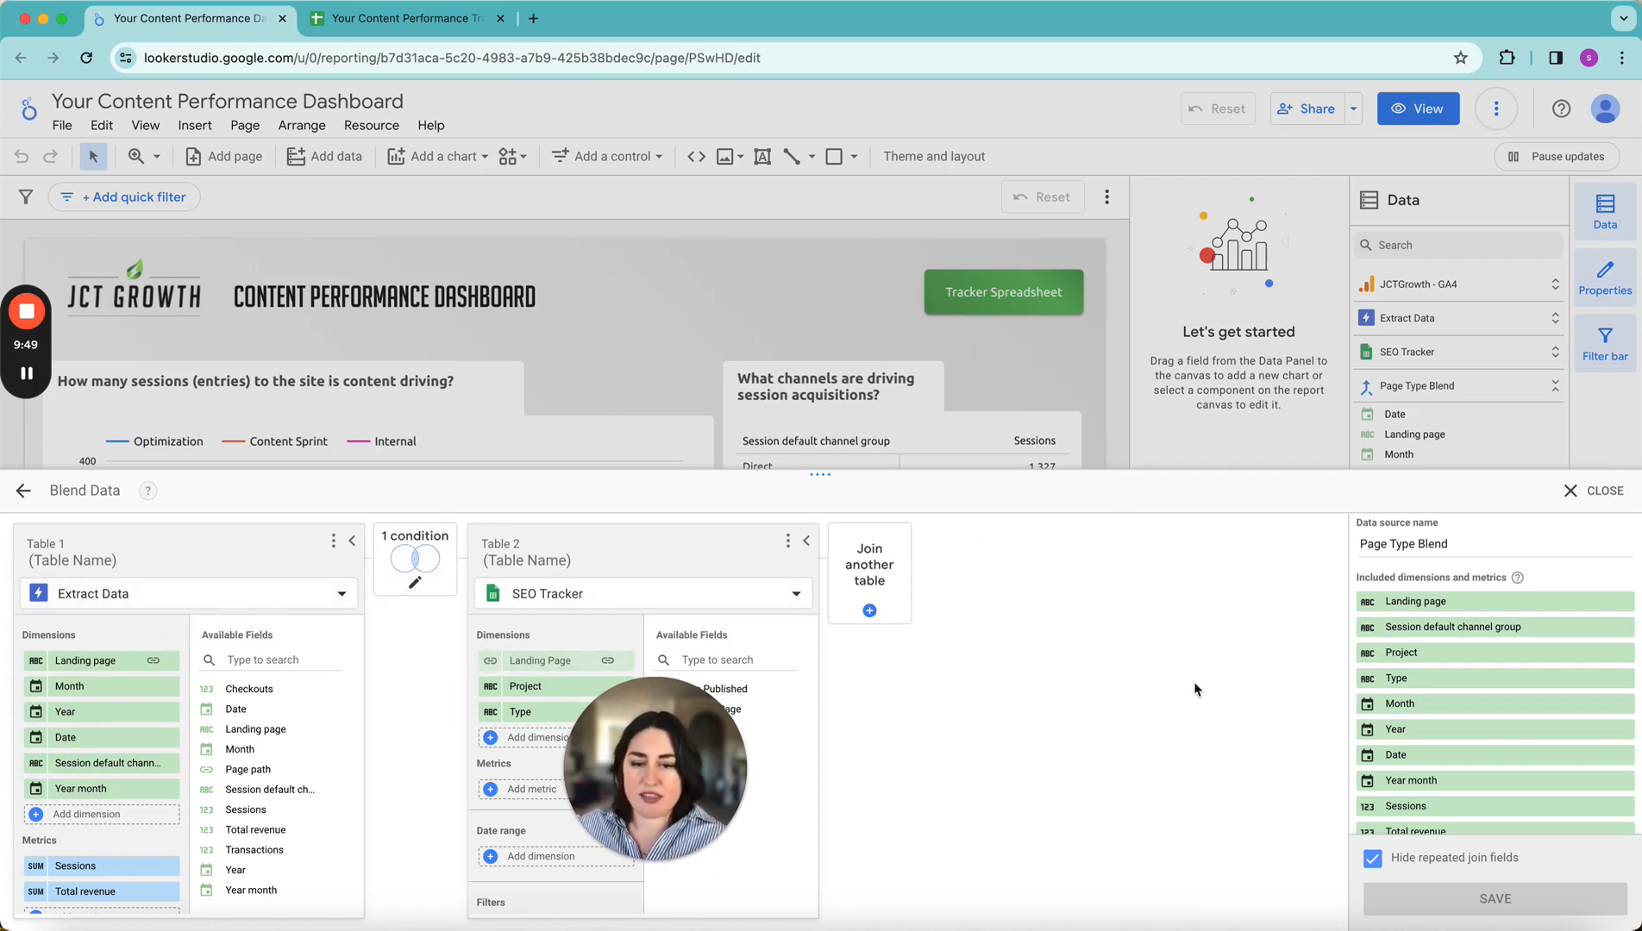
pyautogui.click(1596, 493)
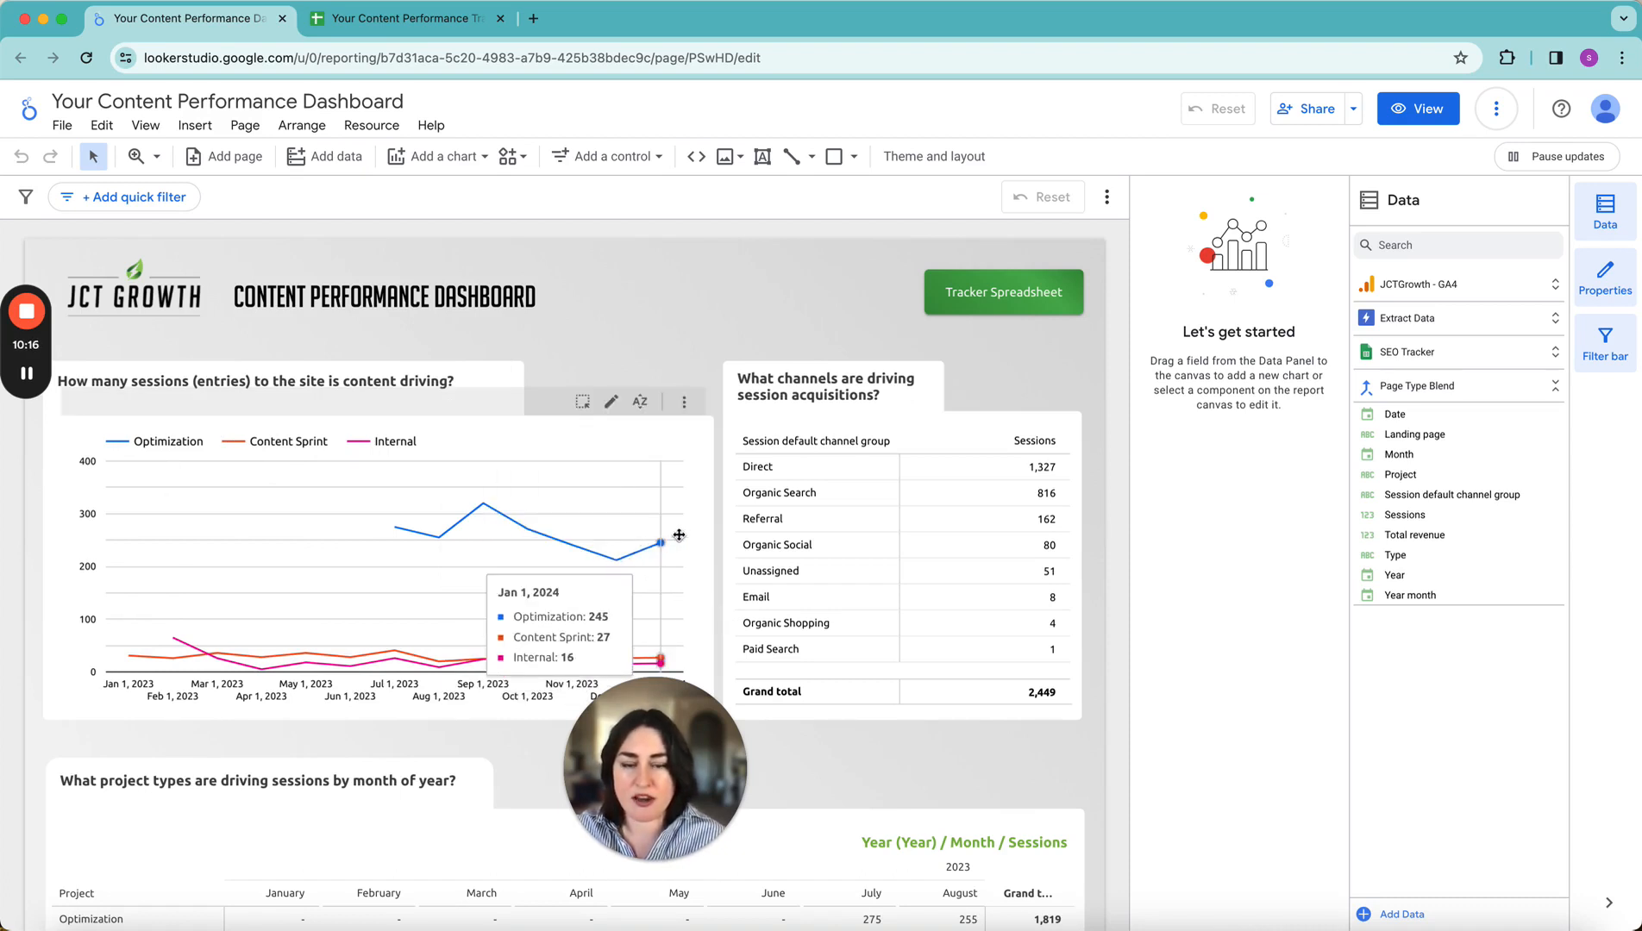
# Step: Review the dashboard's charts, inspecting the channel table's setup and the metric choices of the sessions line chart
pyautogui.click(413, 21)
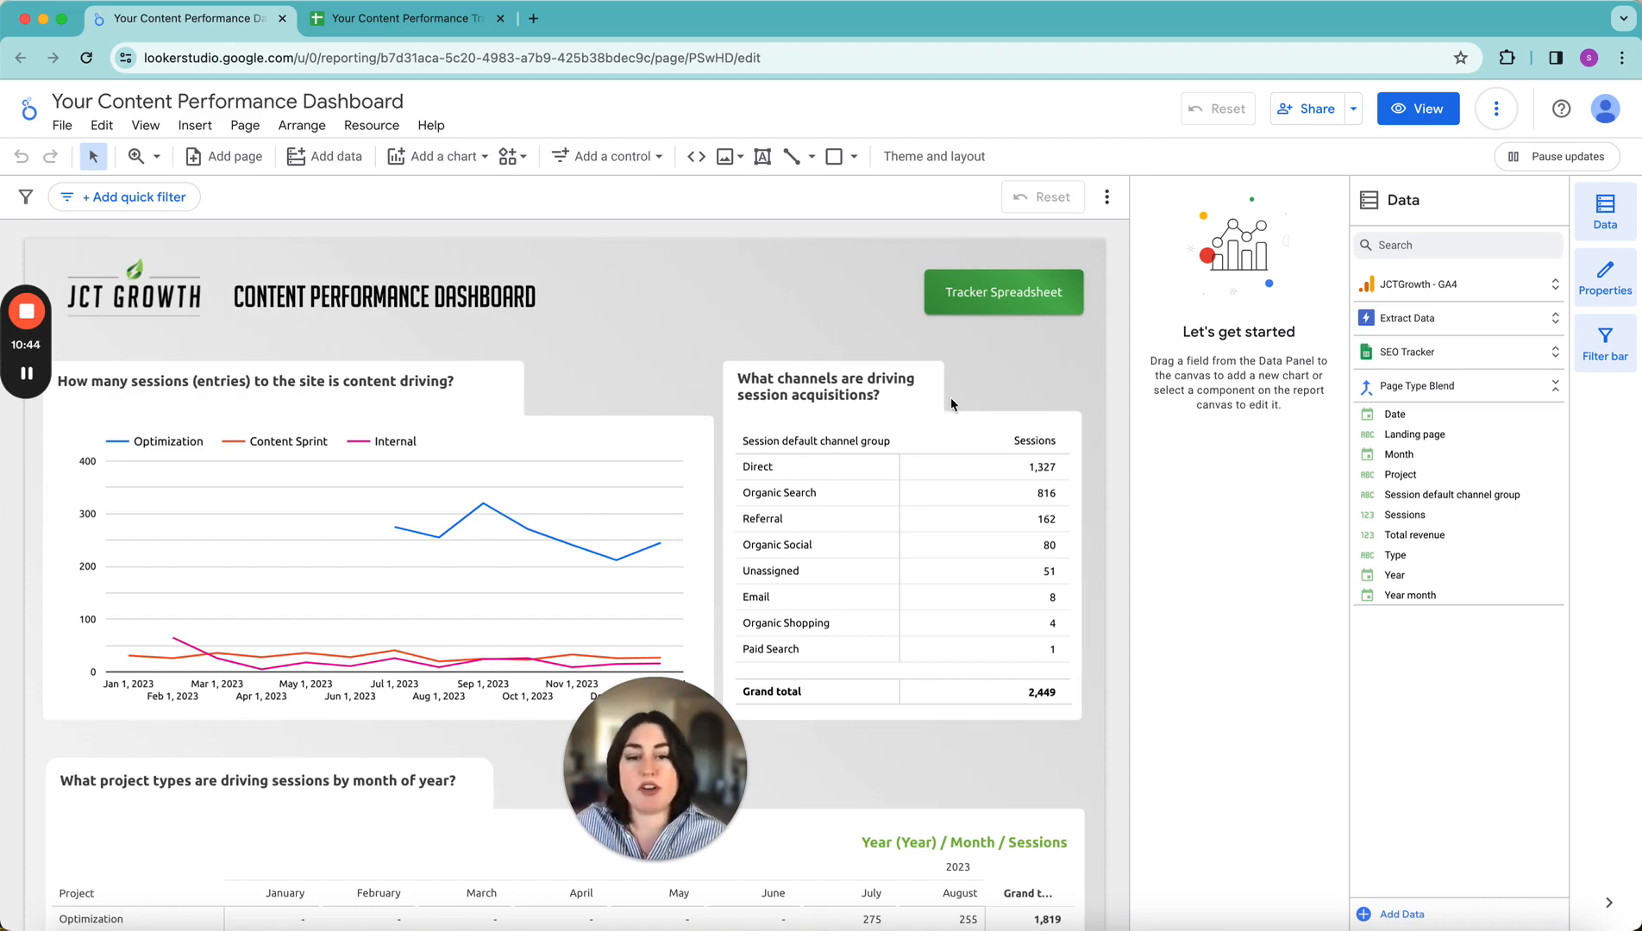
pyautogui.click(951, 512)
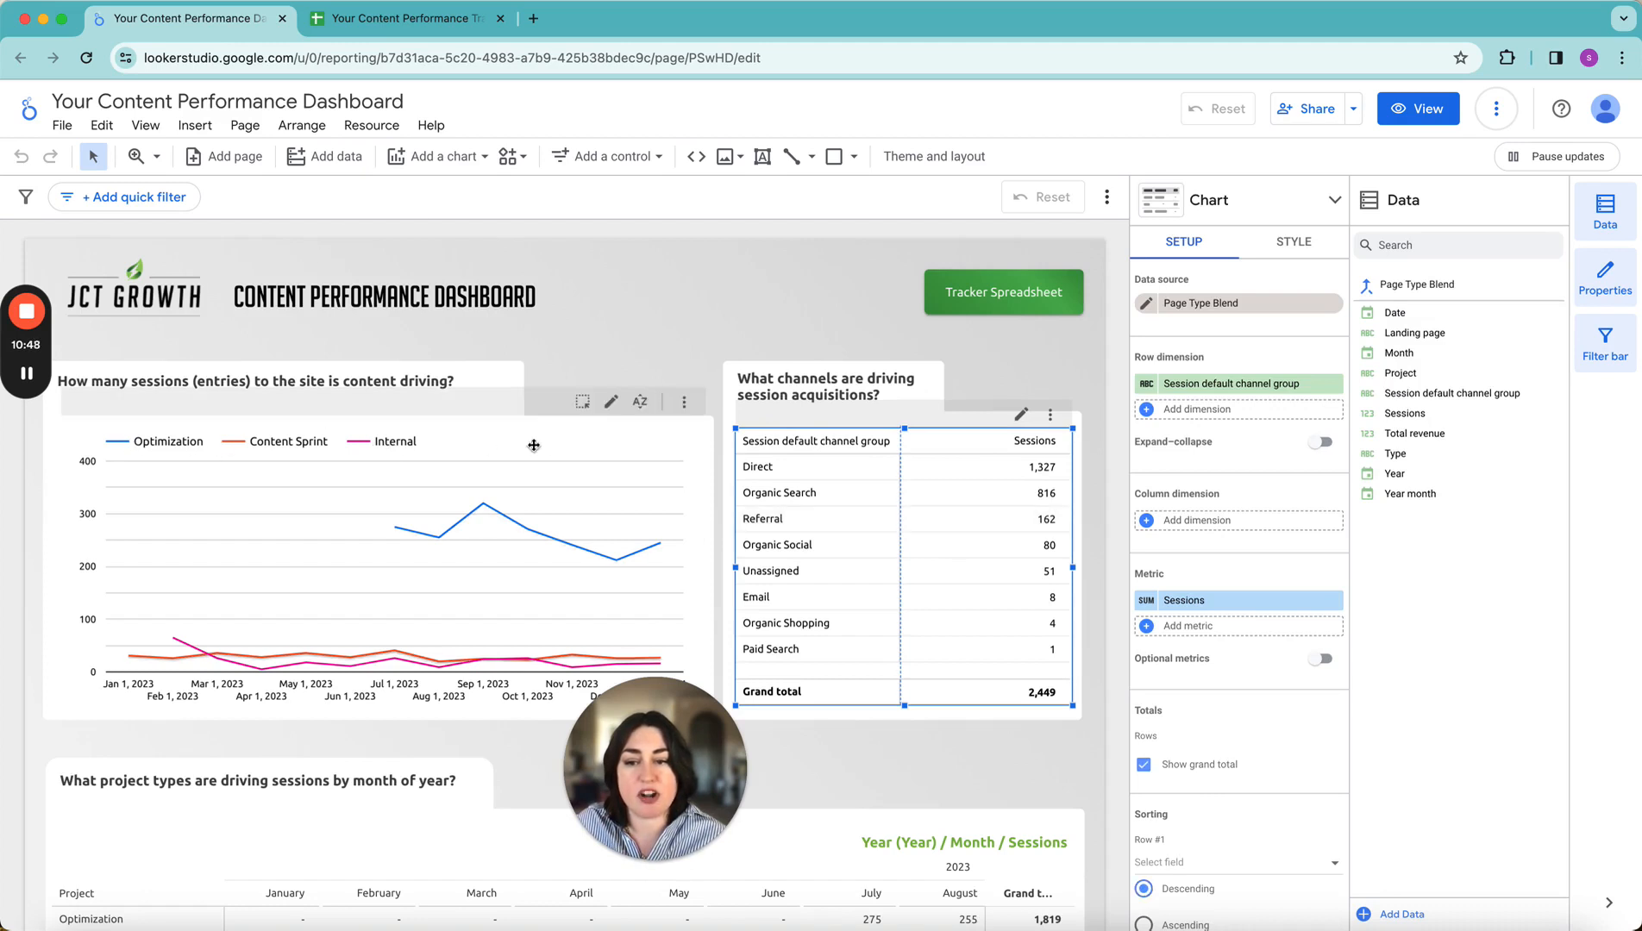
pyautogui.click(853, 420)
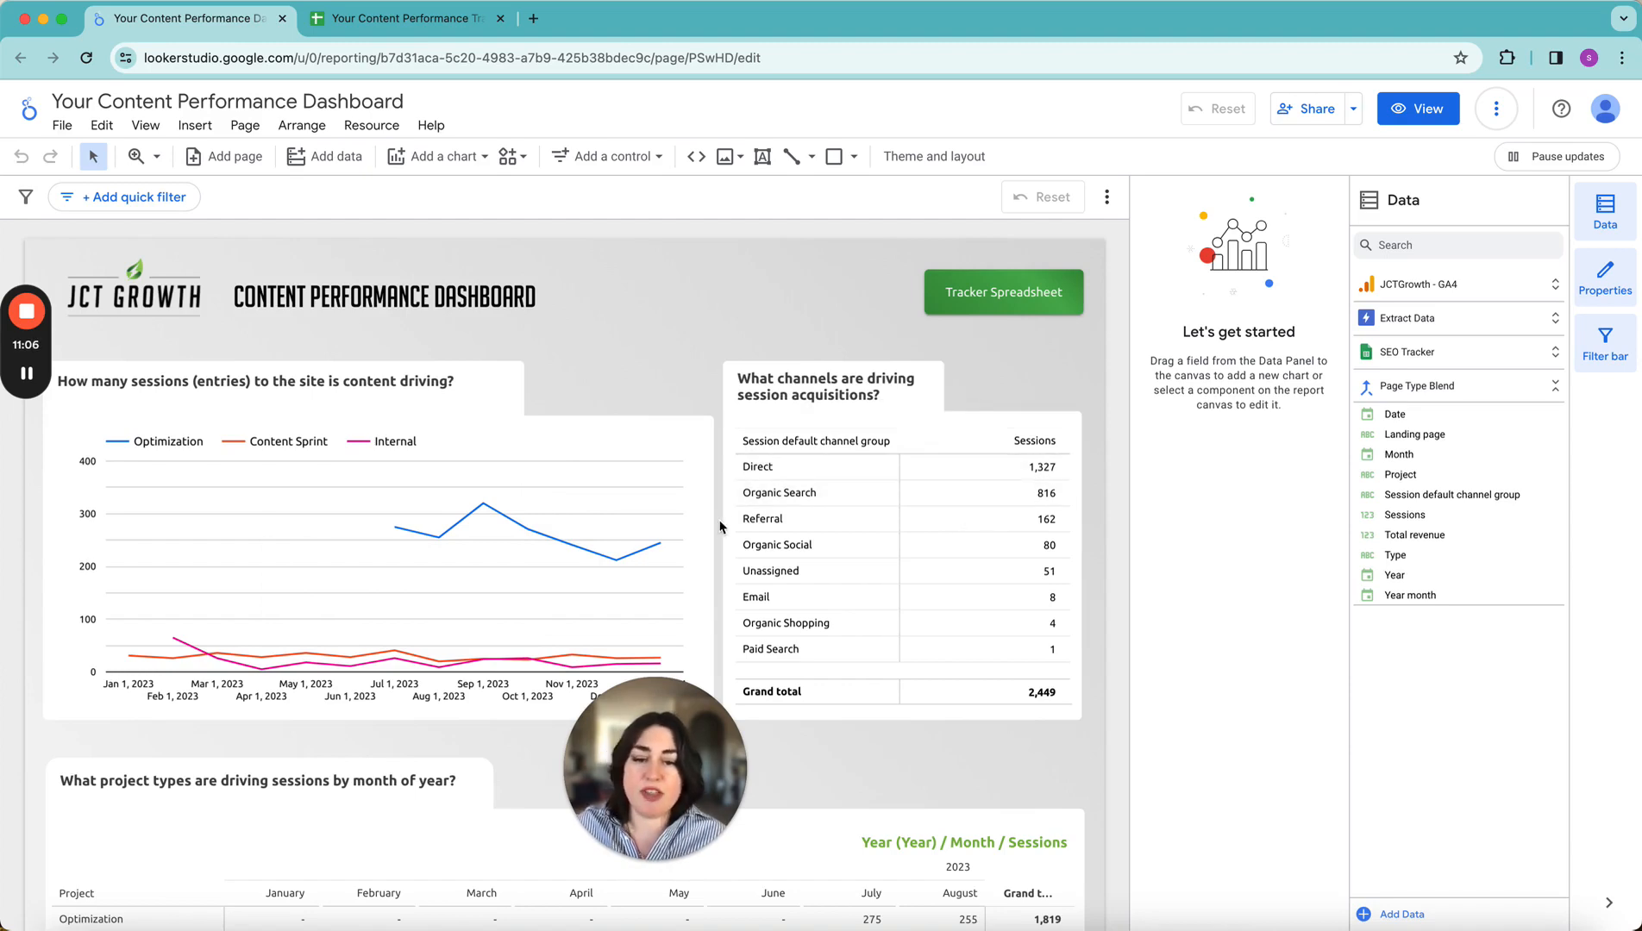
pyautogui.scroll(-5, 716, 529)
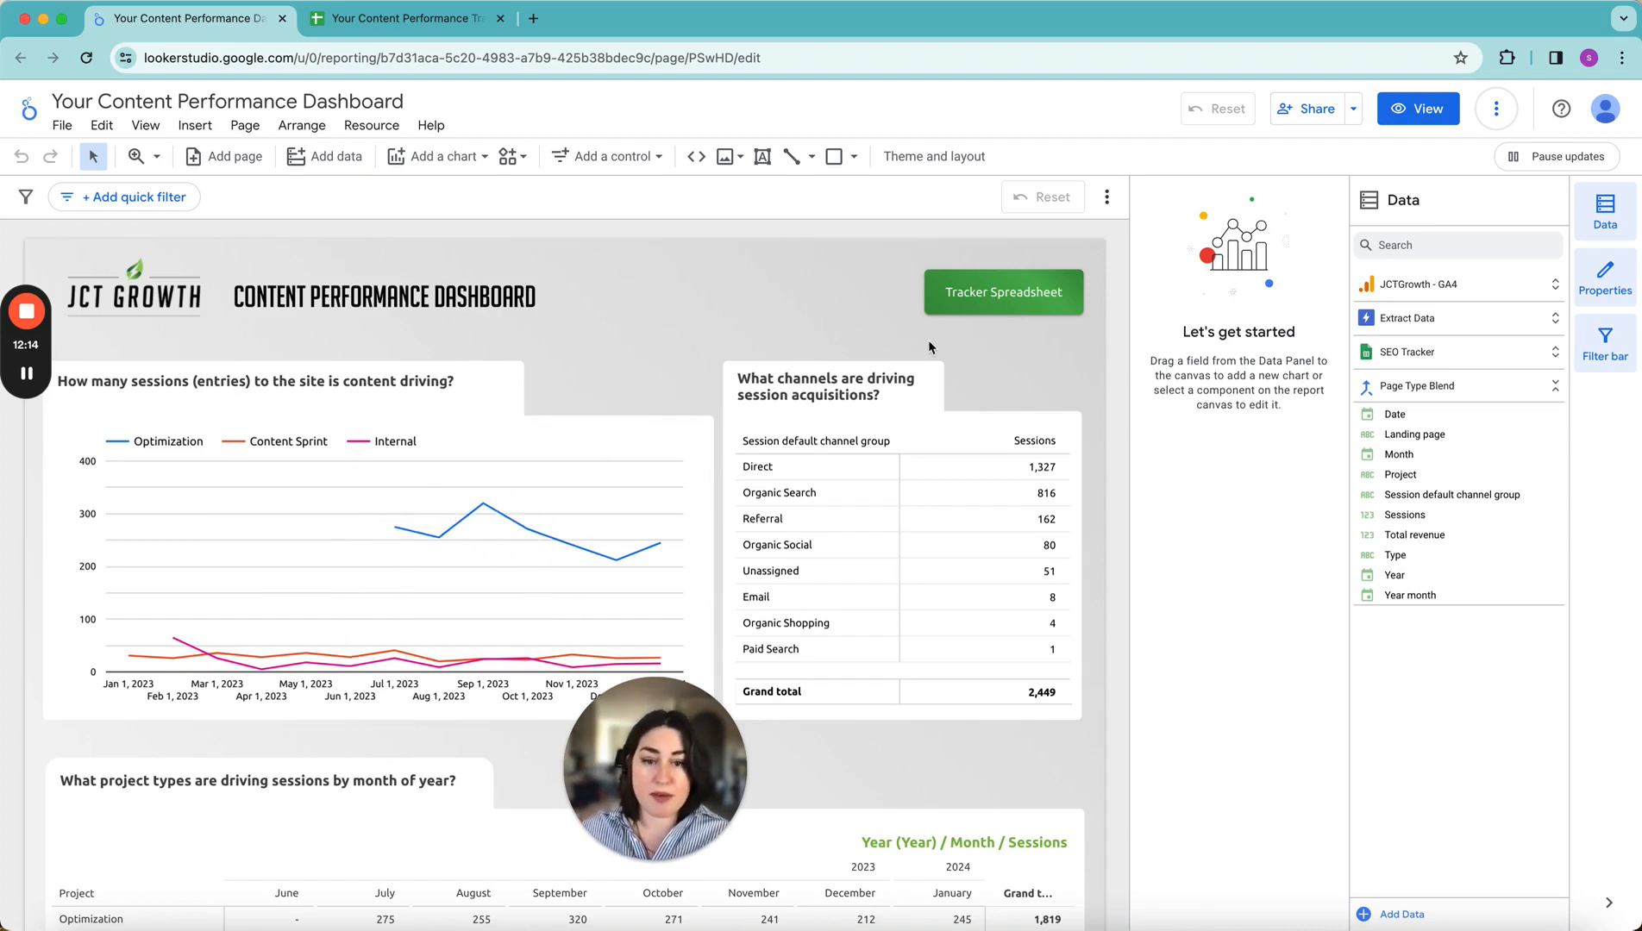
pyautogui.click(300, 527)
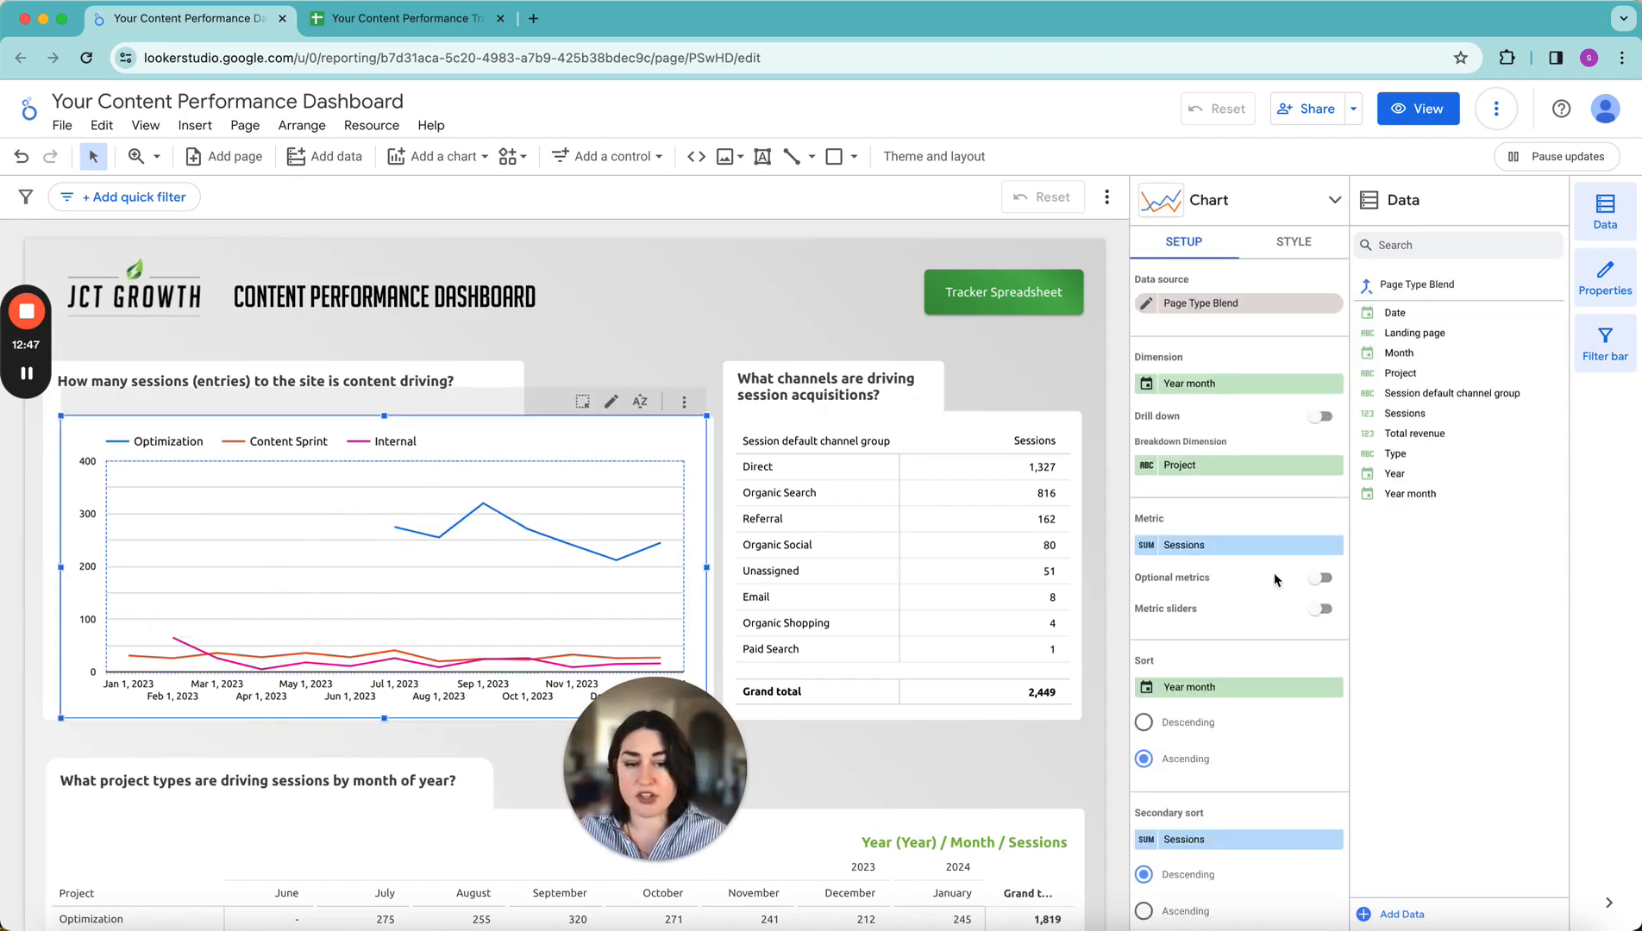
pyautogui.click(1205, 546)
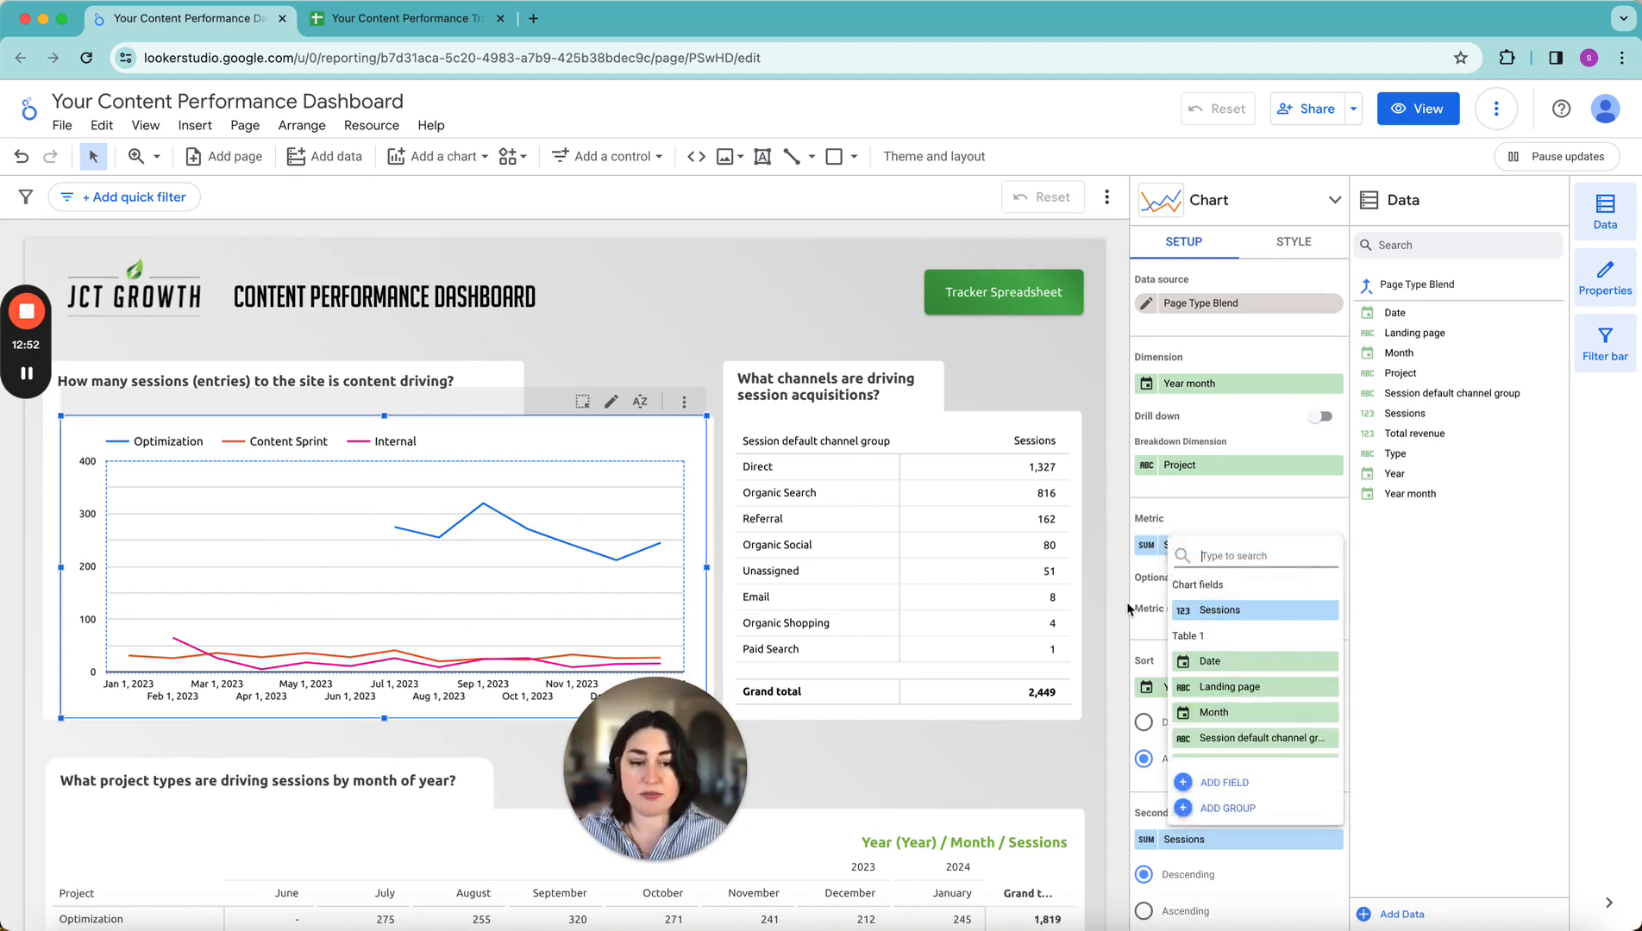
pyautogui.click(574, 308)
# Step: Add a blank second page to the report, view its page options and return to the dashboard on the first page
pyautogui.click(604, 328)
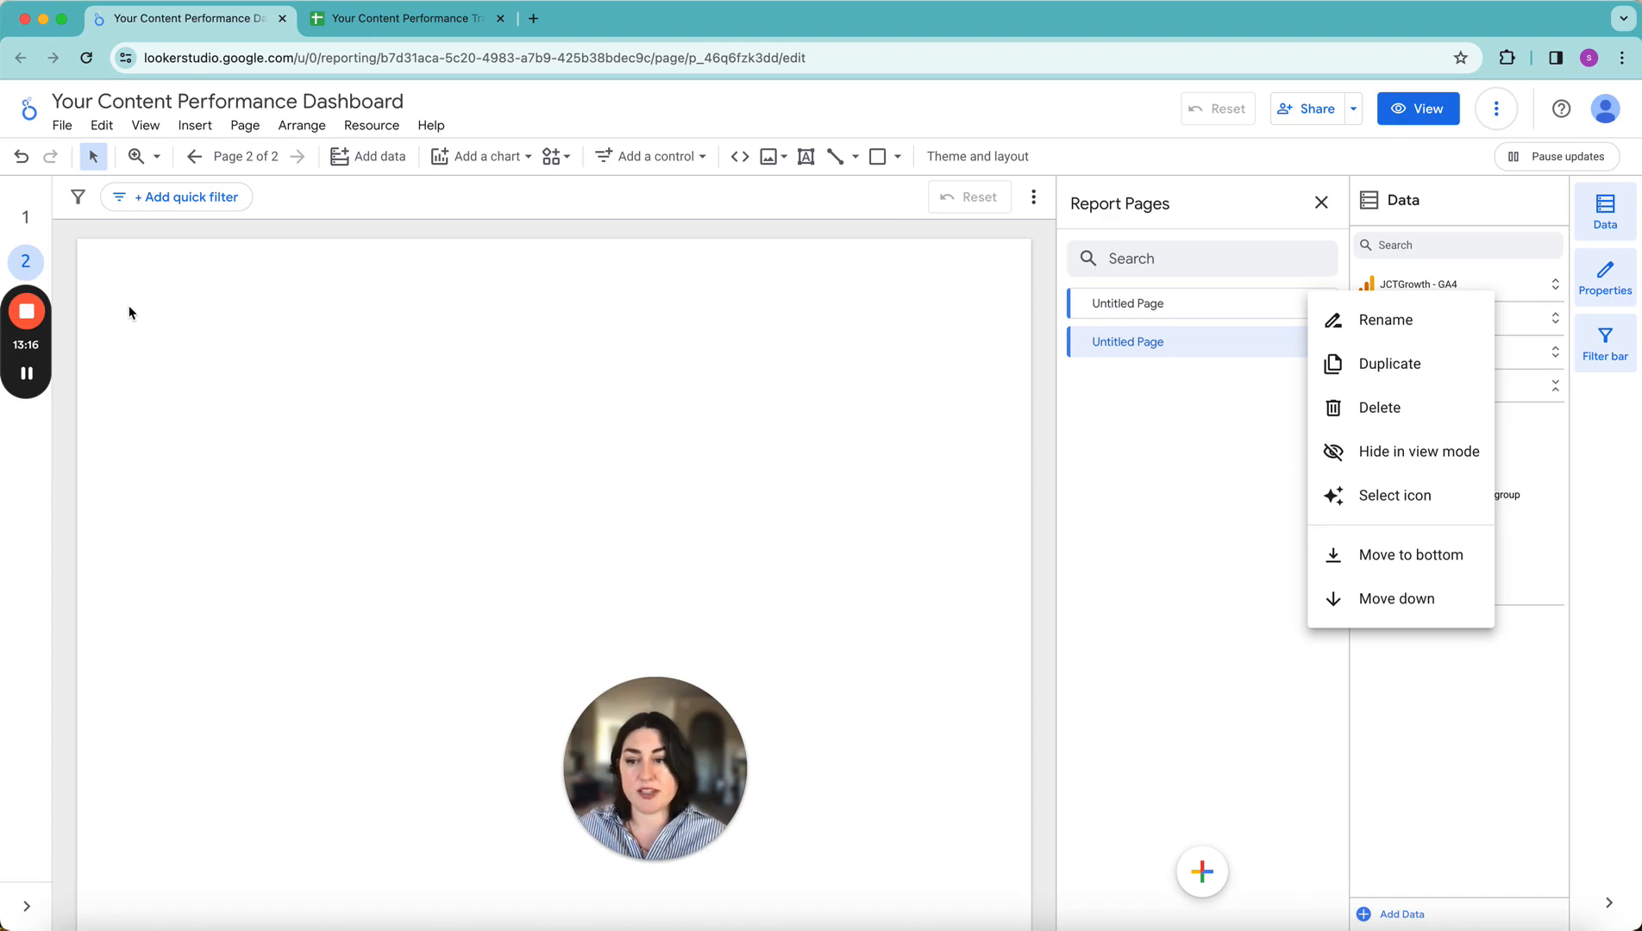
pyautogui.moveTo(23, 313)
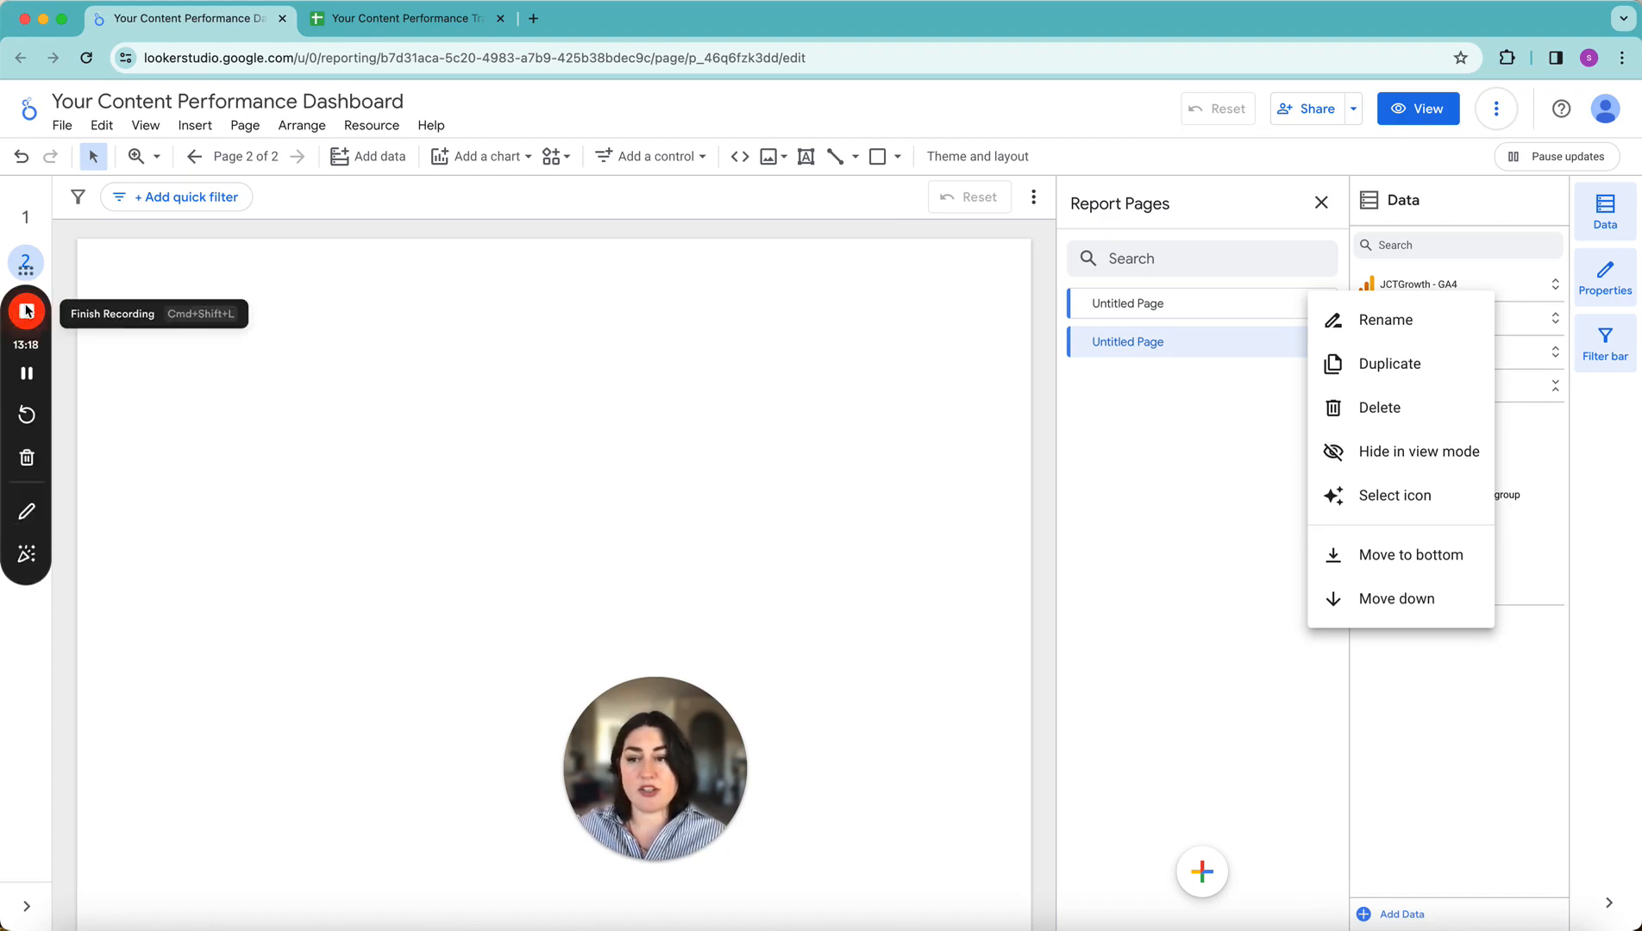
pyautogui.click(1178, 309)
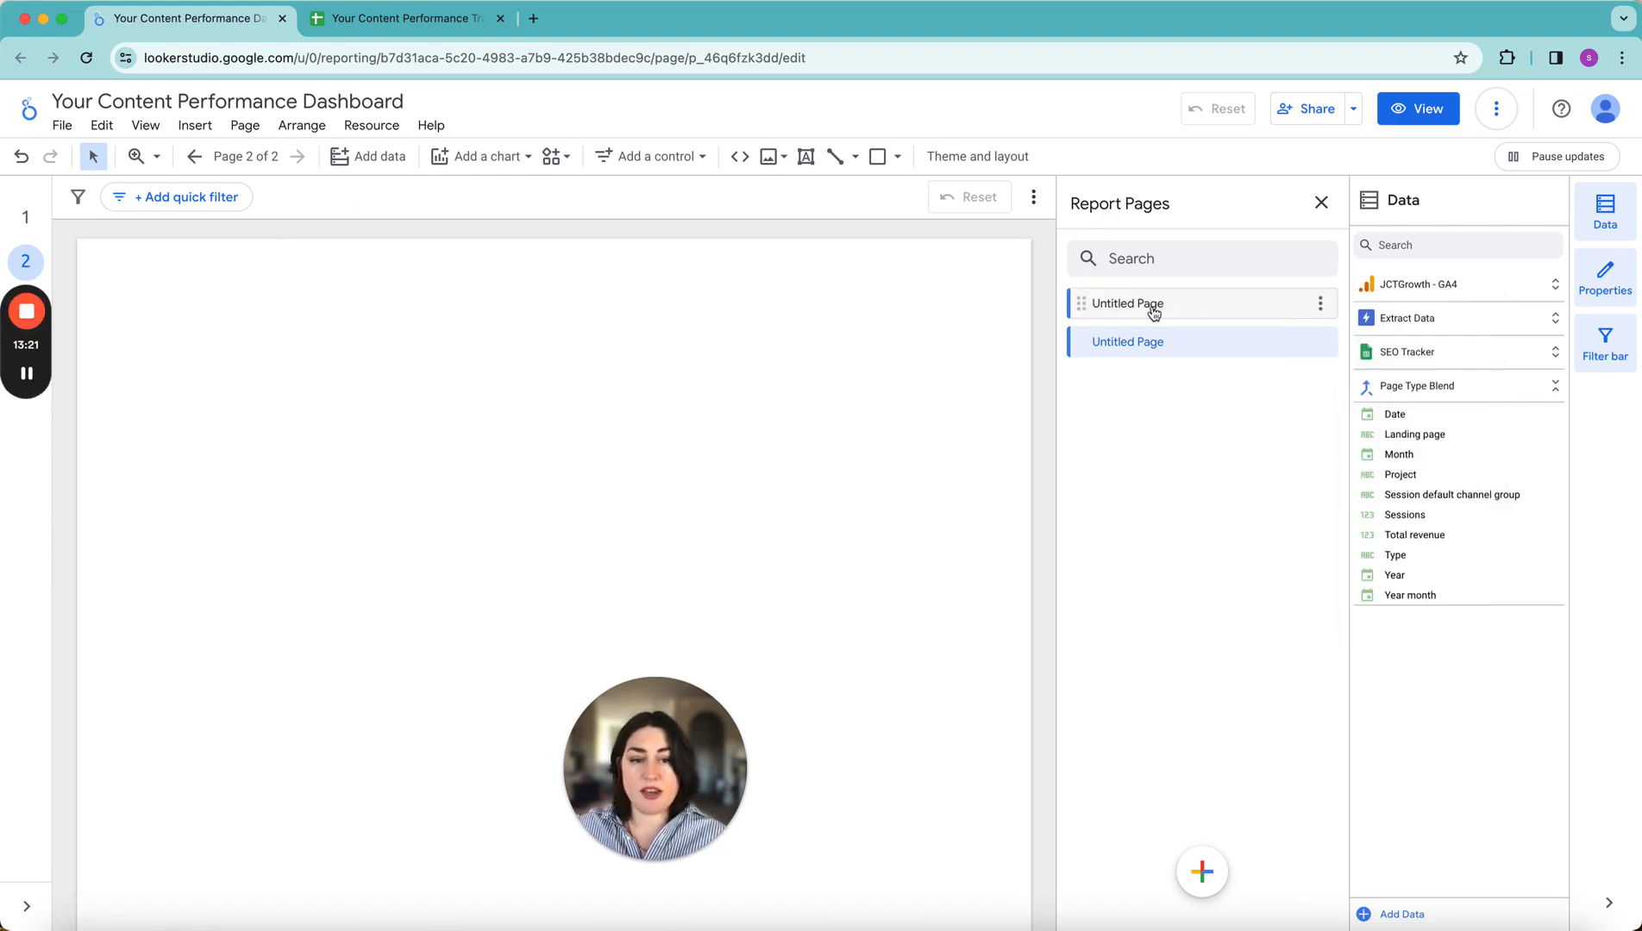
pyautogui.click(1155, 310)
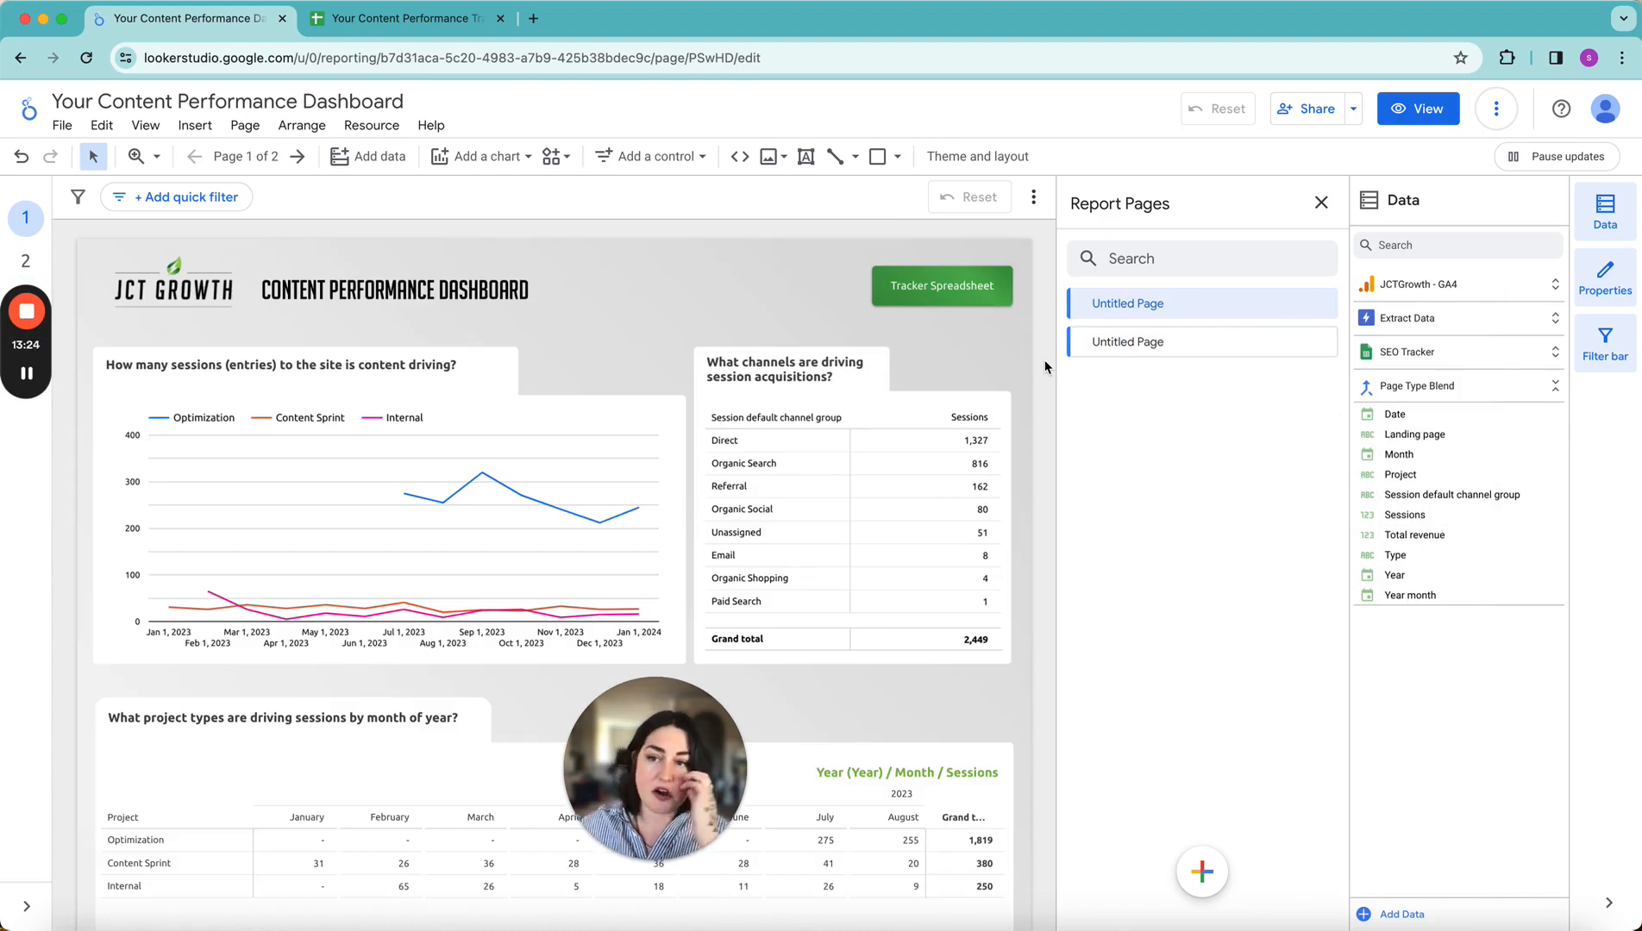